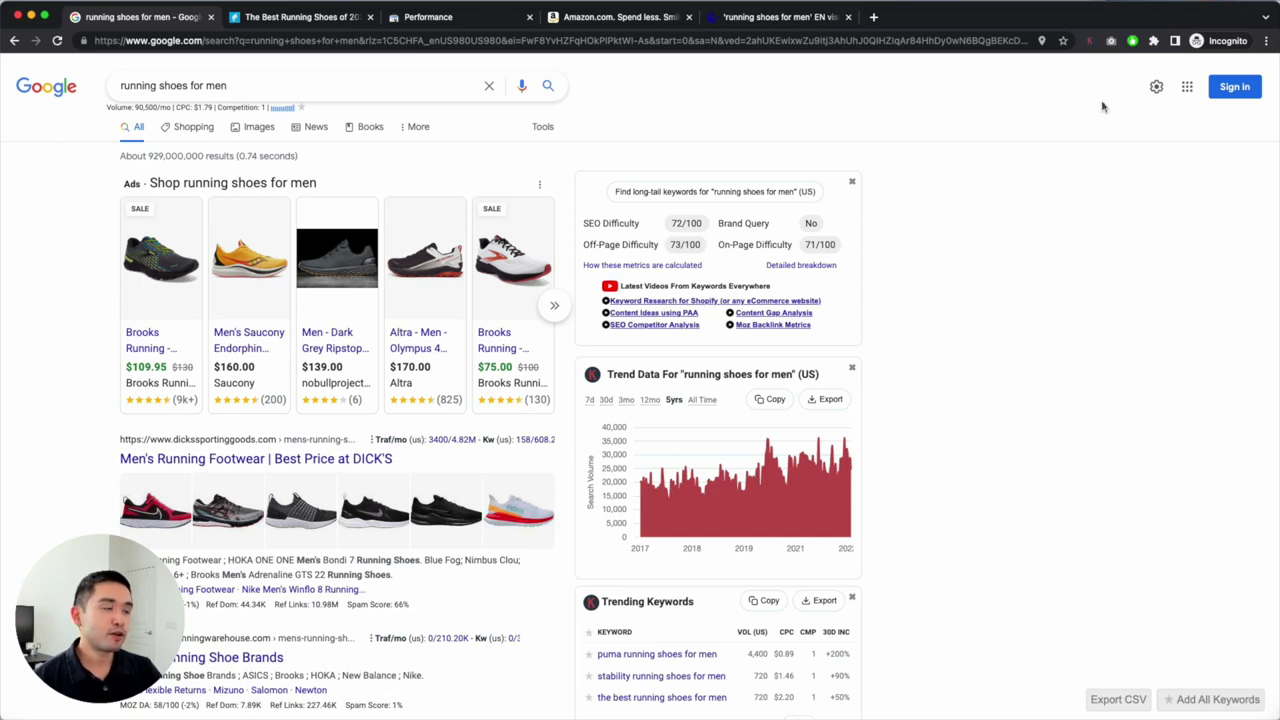
Check the remaining credits and available tools in the Keywords Everywhere extension popup.
left_click(1089, 41)
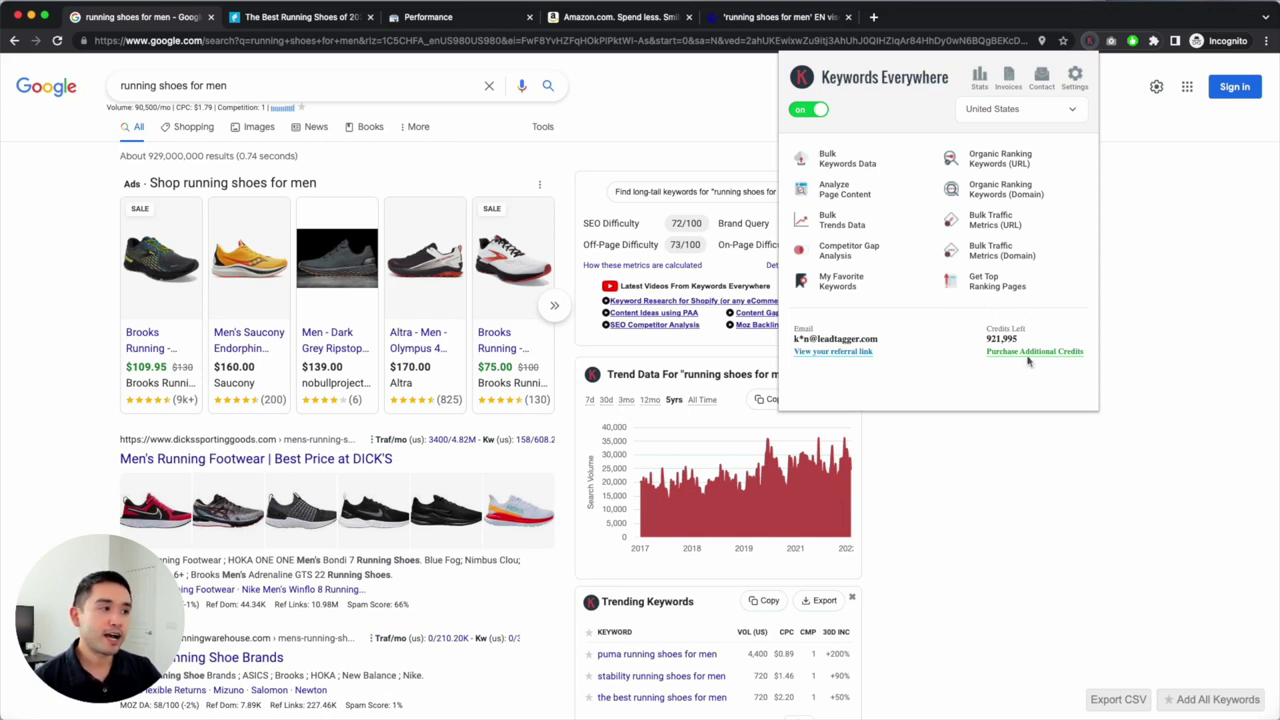
left_click(1127, 338)
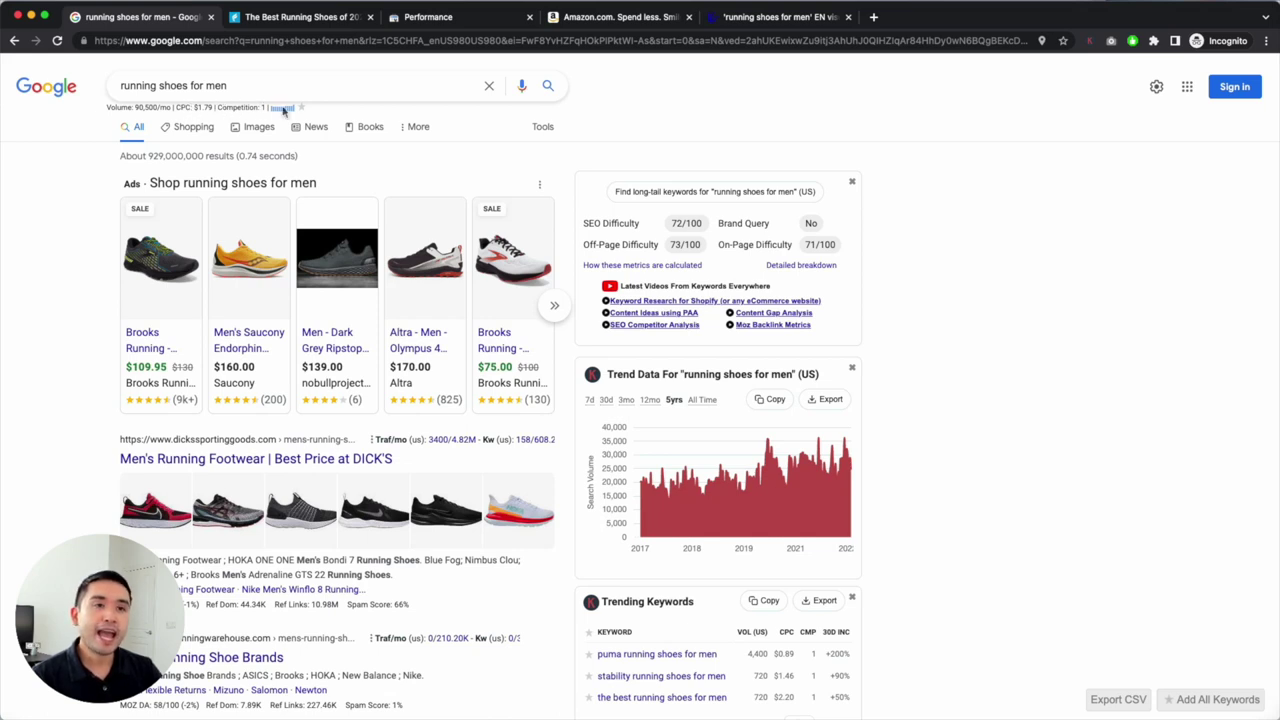
Examine the volume, CPC, competition and trend metrics for the query "running shoes for men" and its search suggestions.
mouse_move(283, 111)
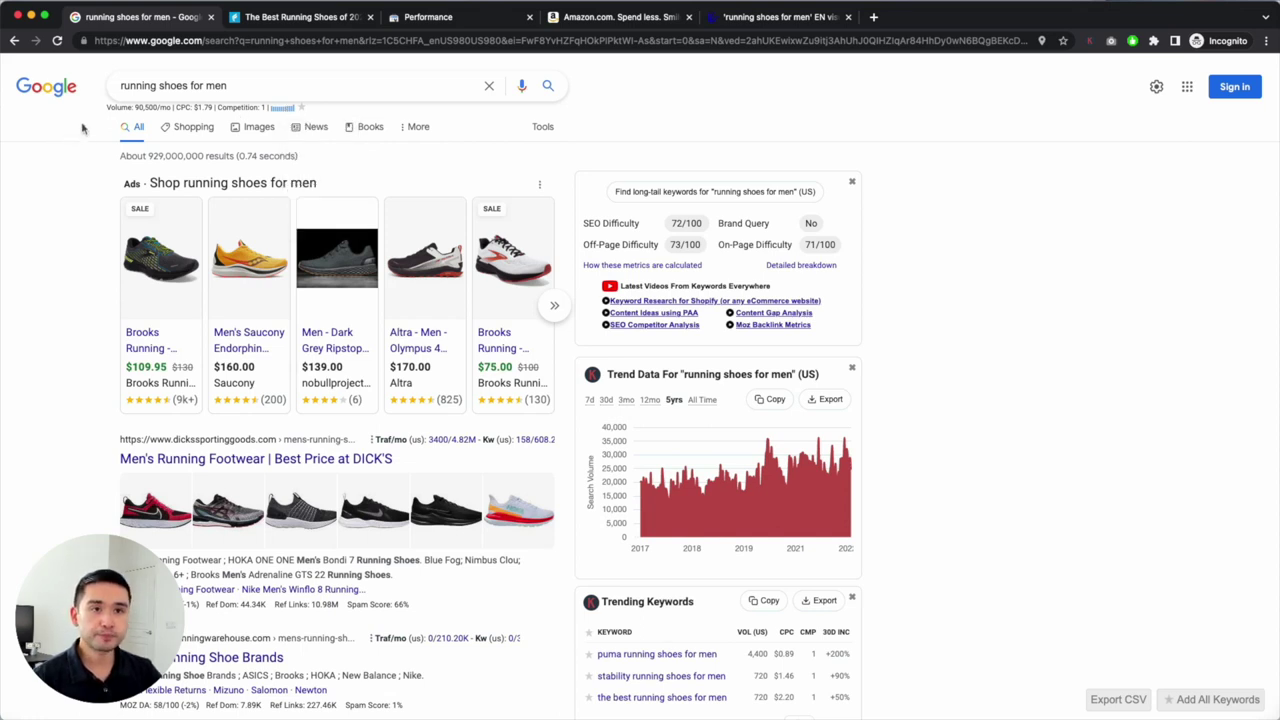
left_click_drag(120, 86, 222, 87)
left_click(52, 145)
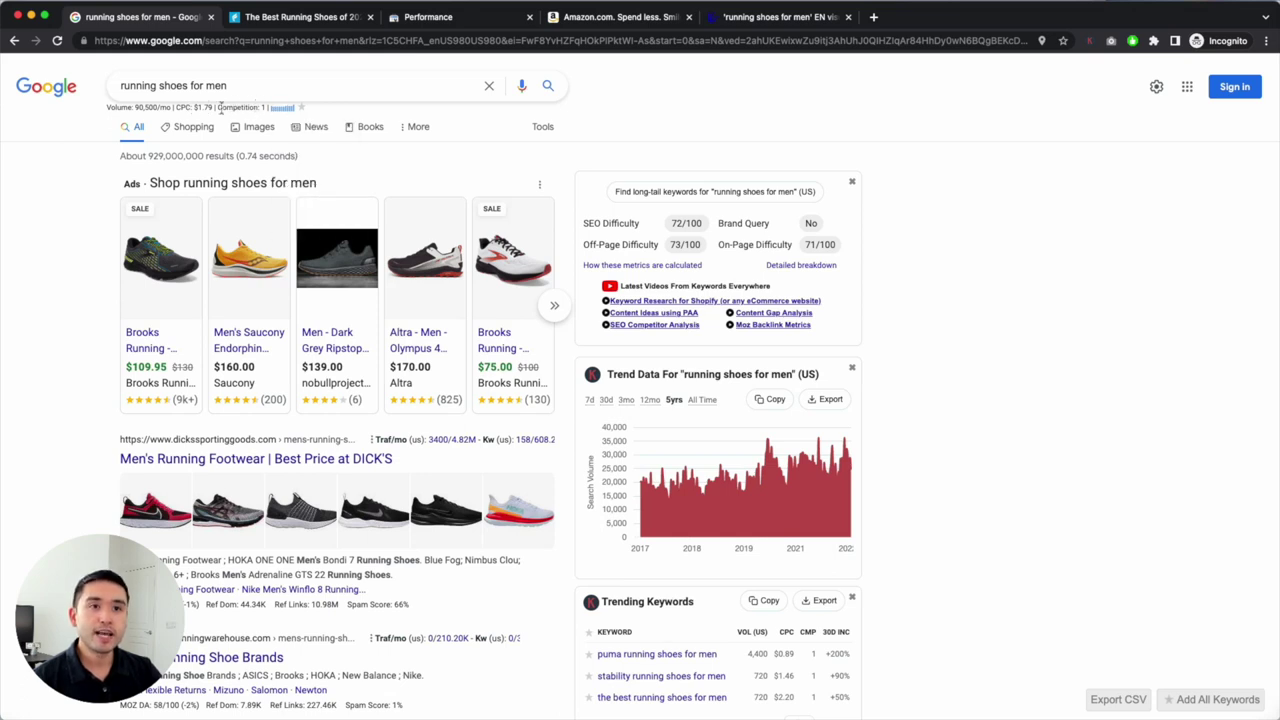
left_click_drag(107, 107, 301, 107)
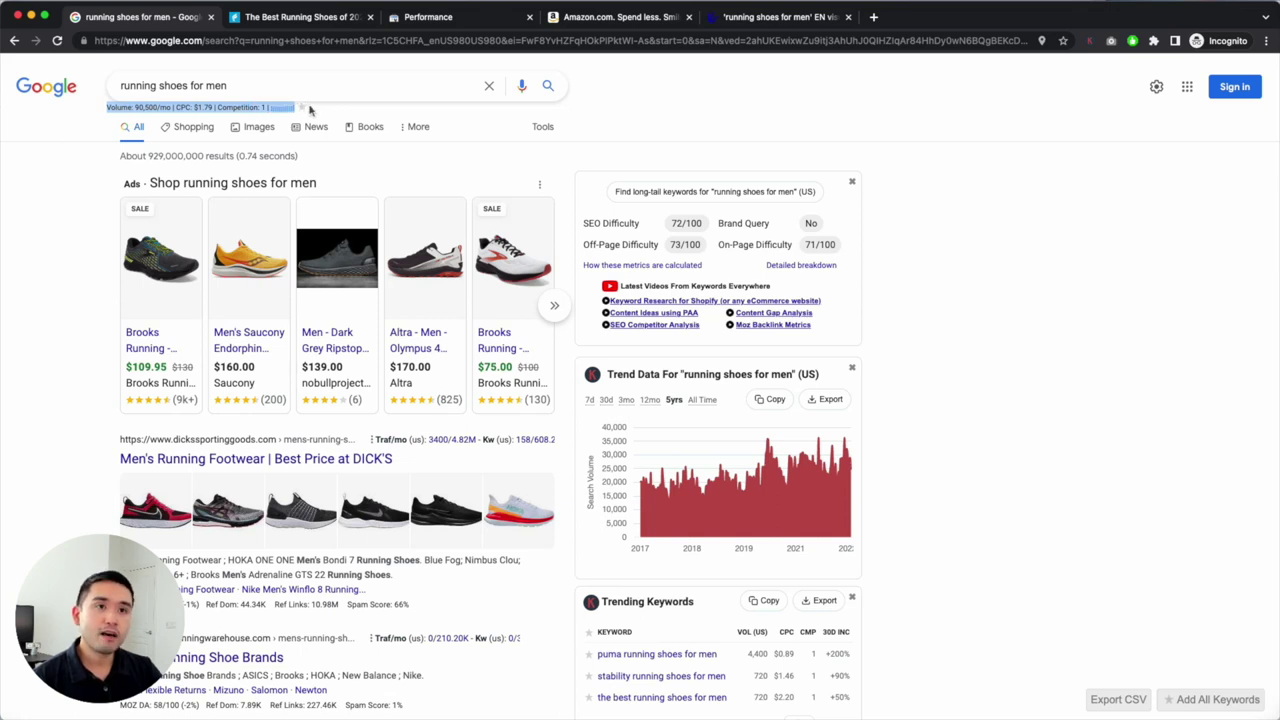
left_click_drag(108, 107, 244, 107)
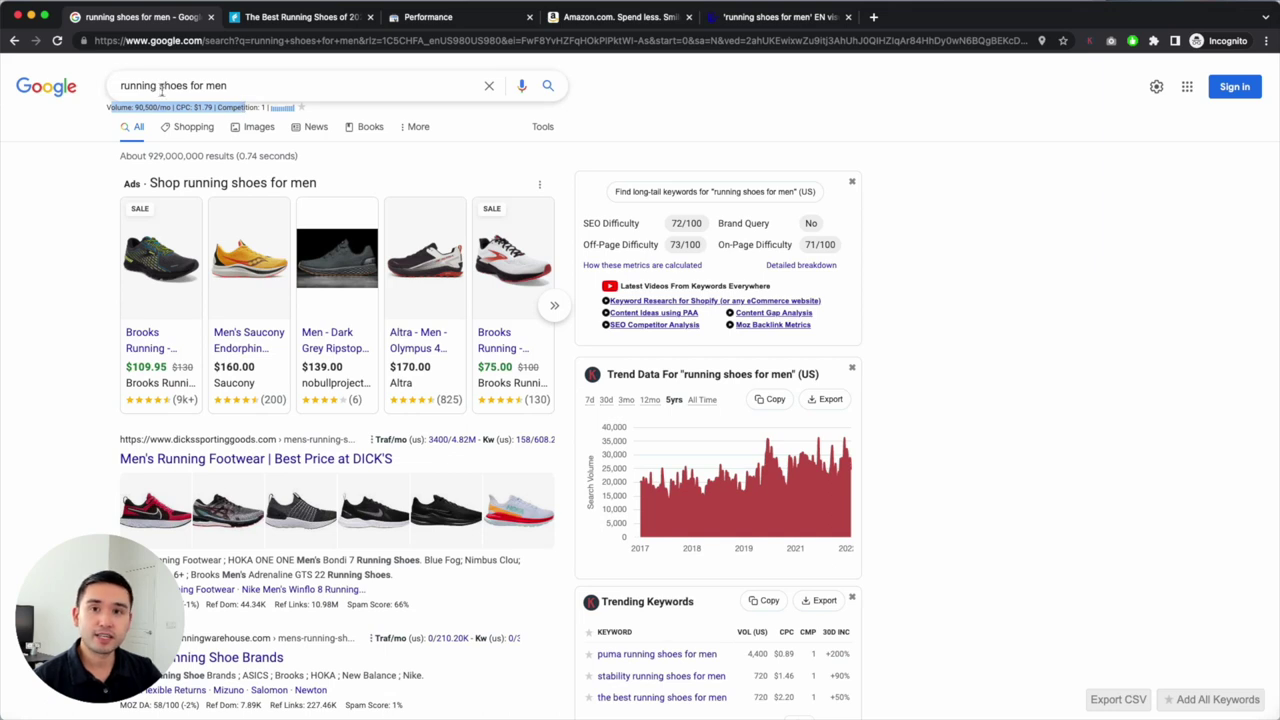
left_click(93, 120)
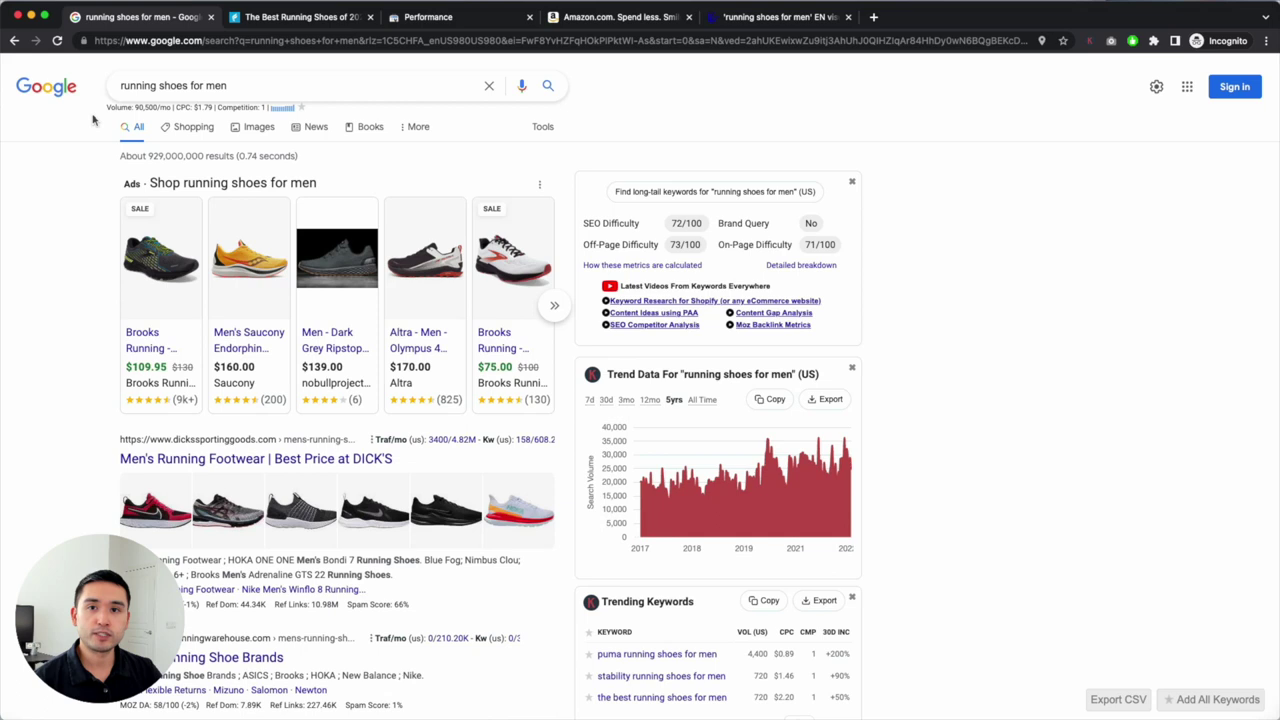
left_click(222, 86)
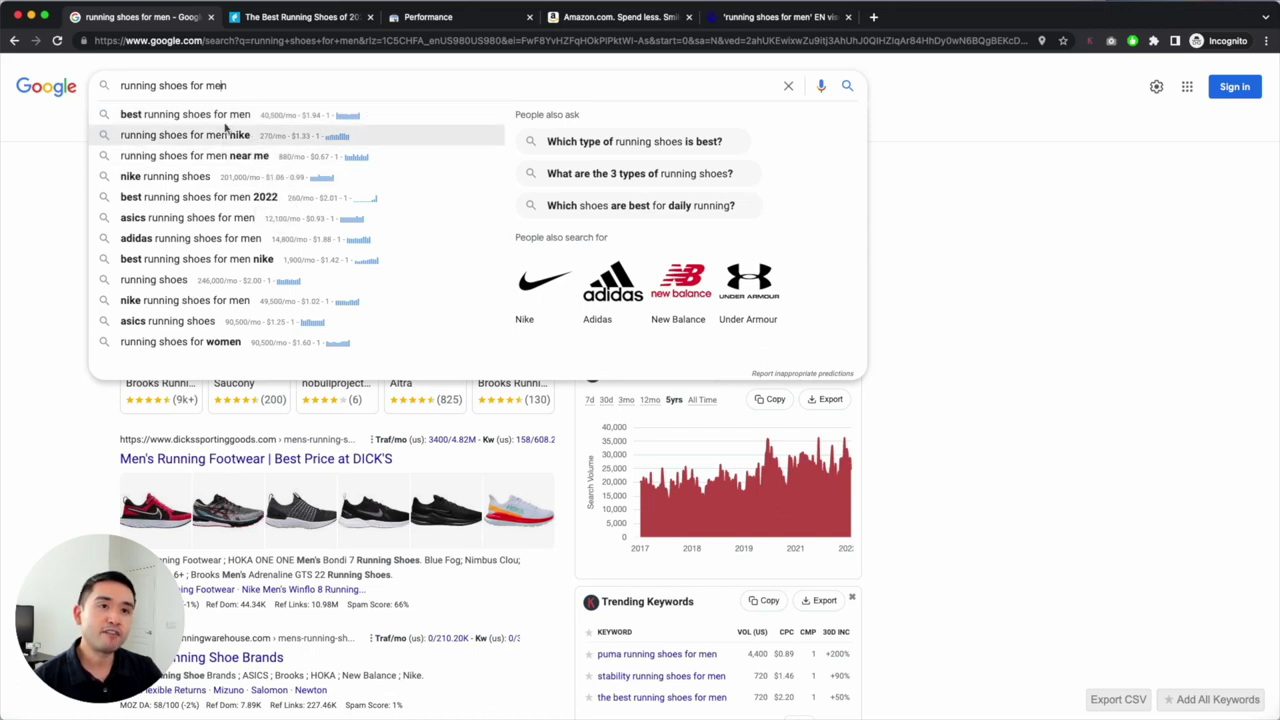
left_click(52, 174)
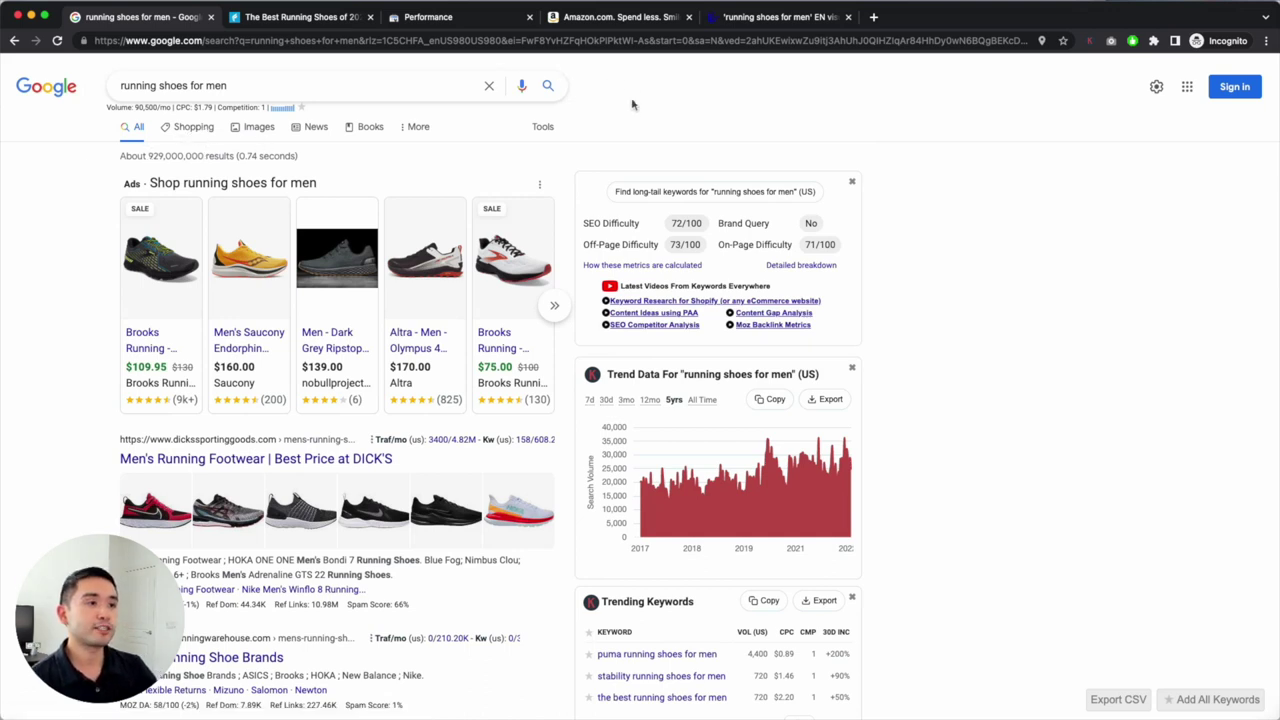
Review the trend data, trending, related, People Also Search For and long-tail keyword widgets beside the search results.
scroll(881, 357, "down", 4)
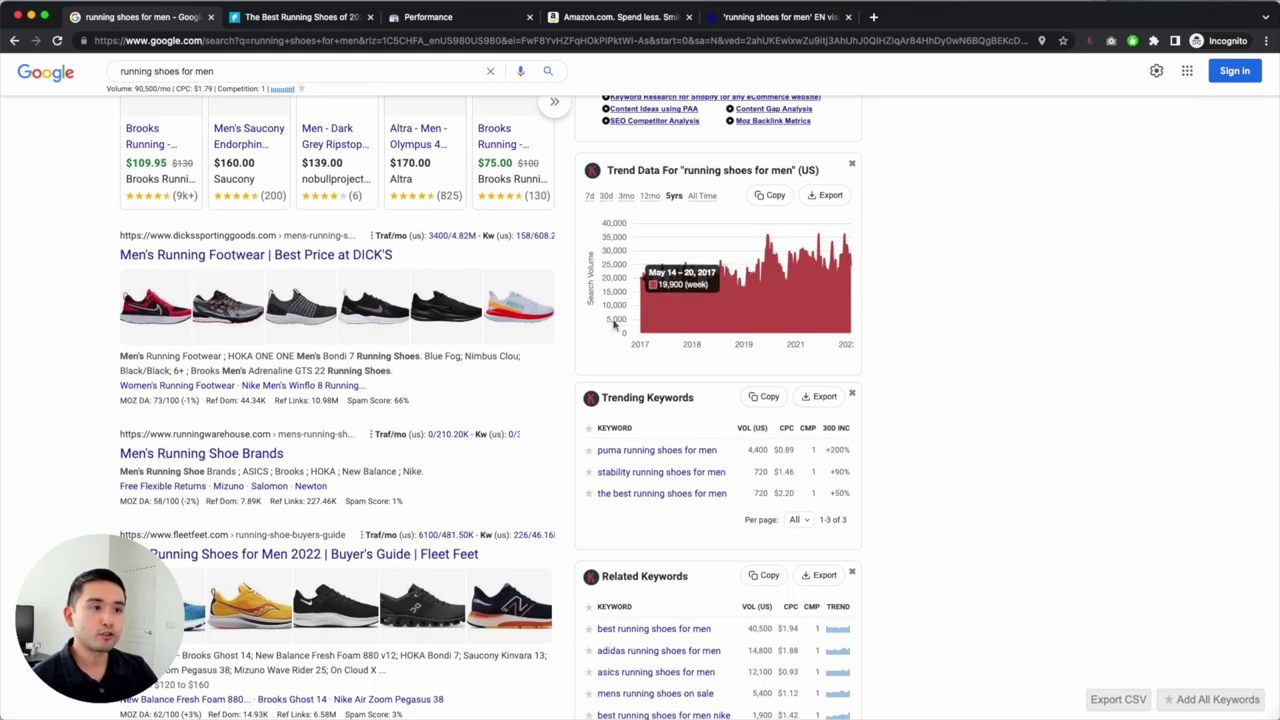
scroll(729, 377, "down", 2)
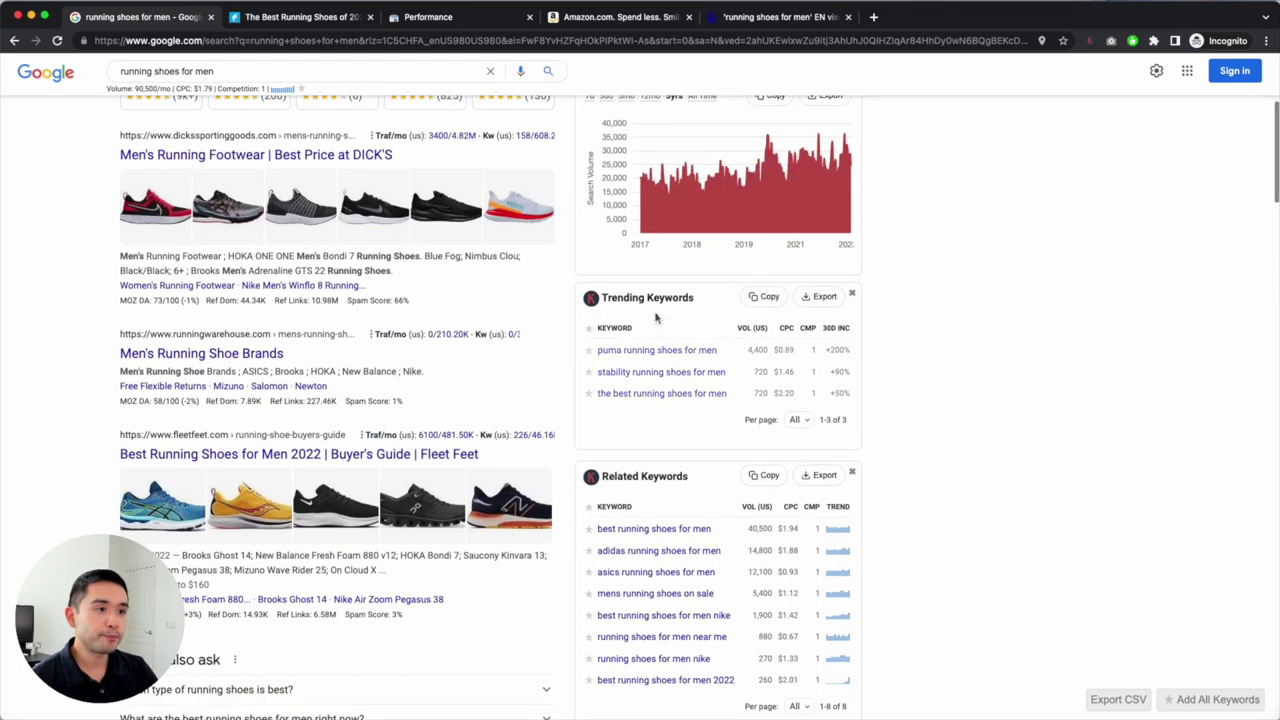
scroll(660, 340, "down", 3)
scroll(660, 400, "down", 2)
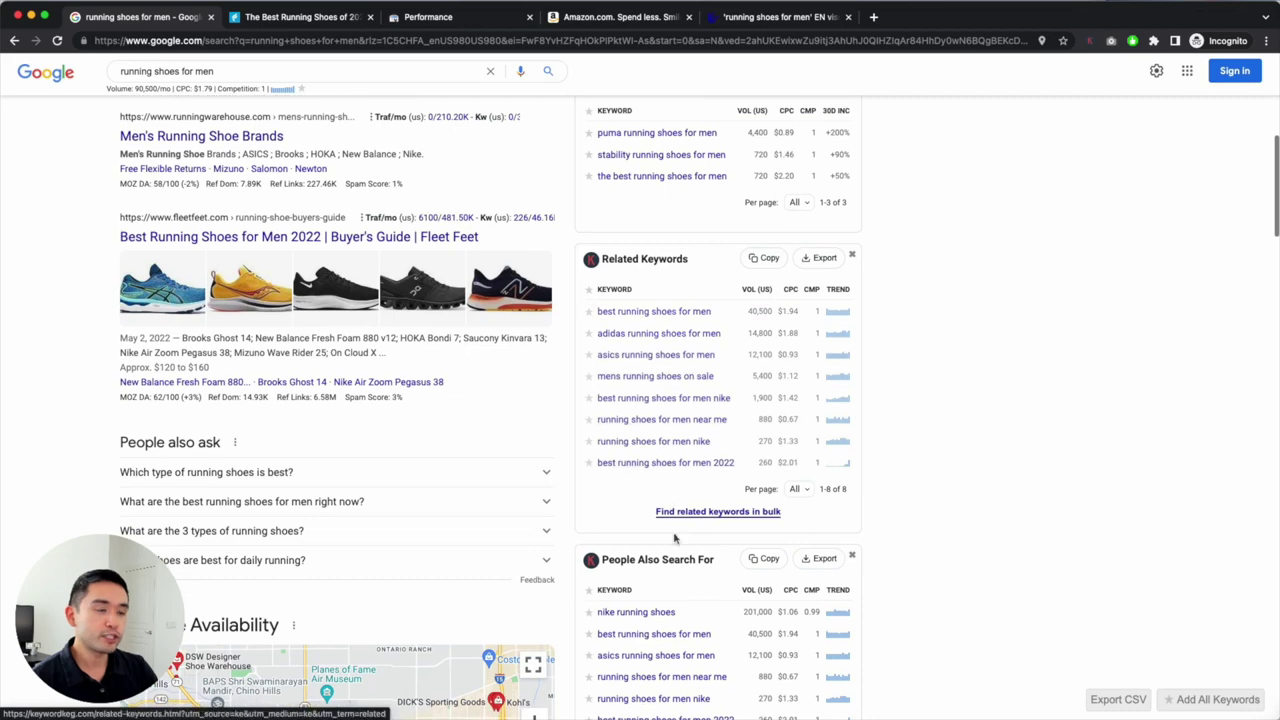
scroll(663, 537, "up", 4)
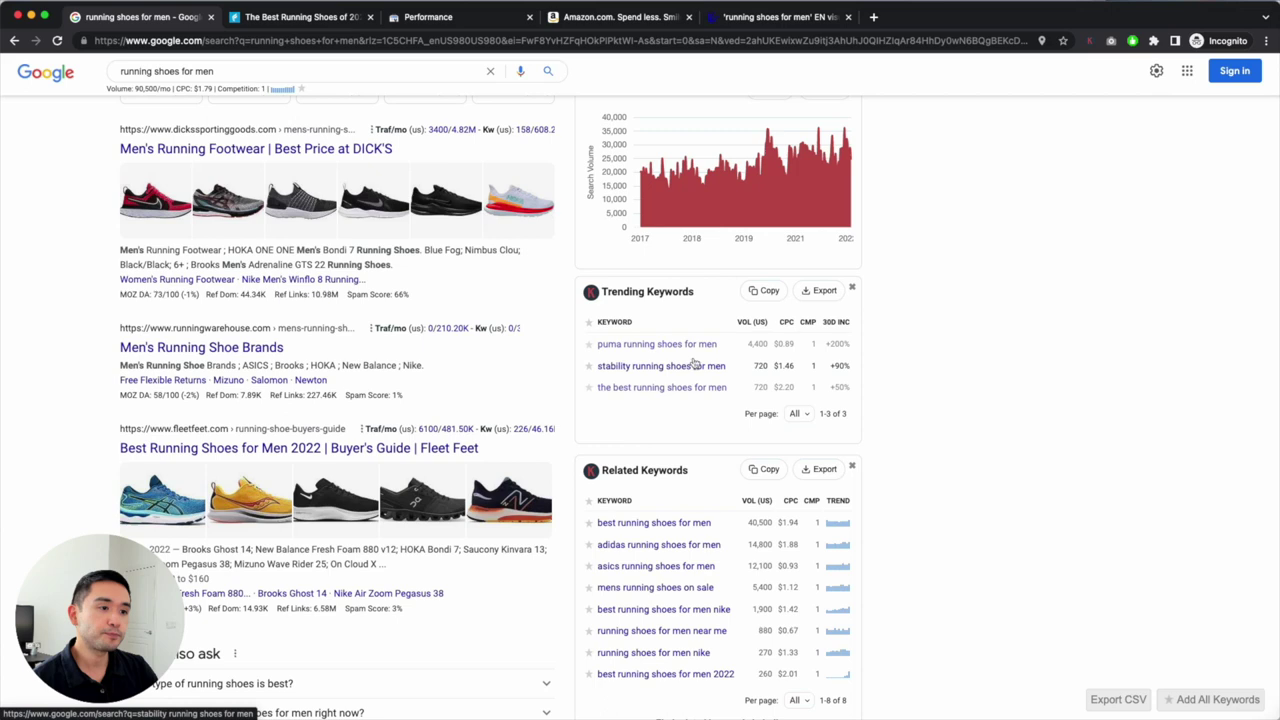
scroll(690, 366, "down", 3)
left_click_drag(661, 364, 686, 363)
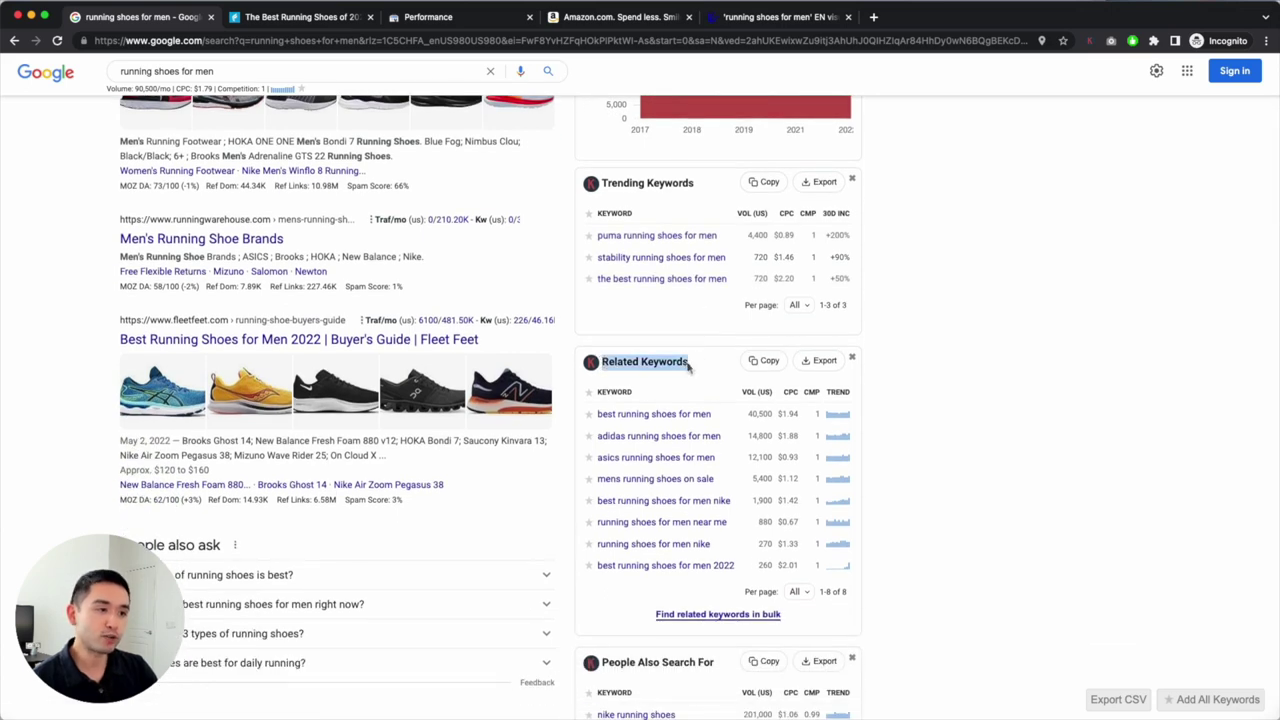
scroll(690, 366, "down", 2)
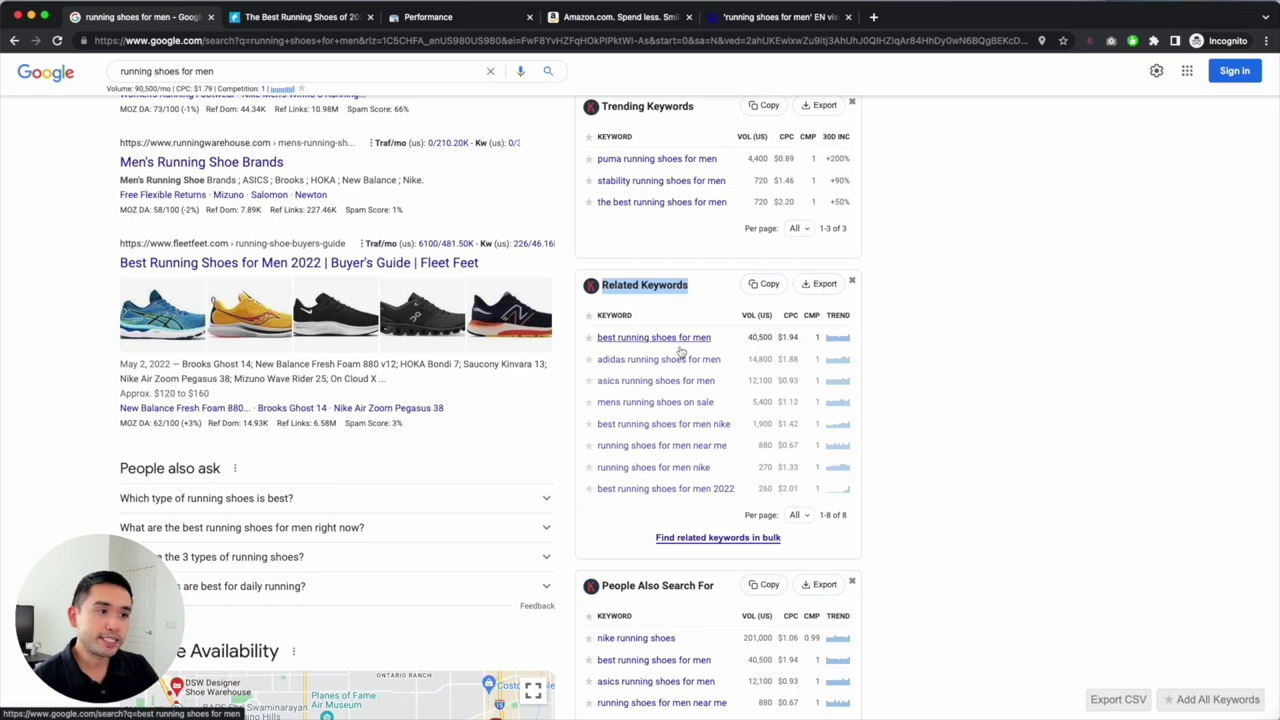
scroll(686, 455, "down", 10)
scroll(686, 455, "down", 8)
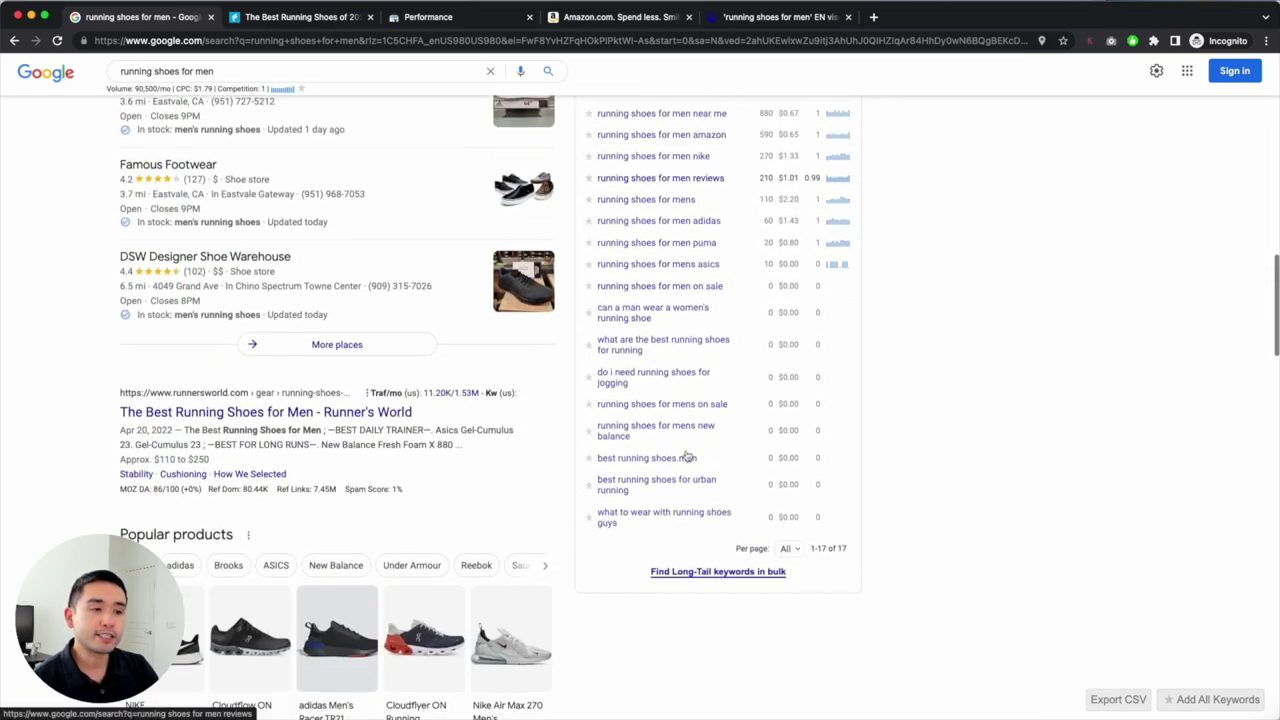
Examine the monthly traffic, ranking keyword and Moz metrics shown with the Running Warehouse search result.
scroll(688, 452, "up", 8)
scroll(688, 452, "up", 10)
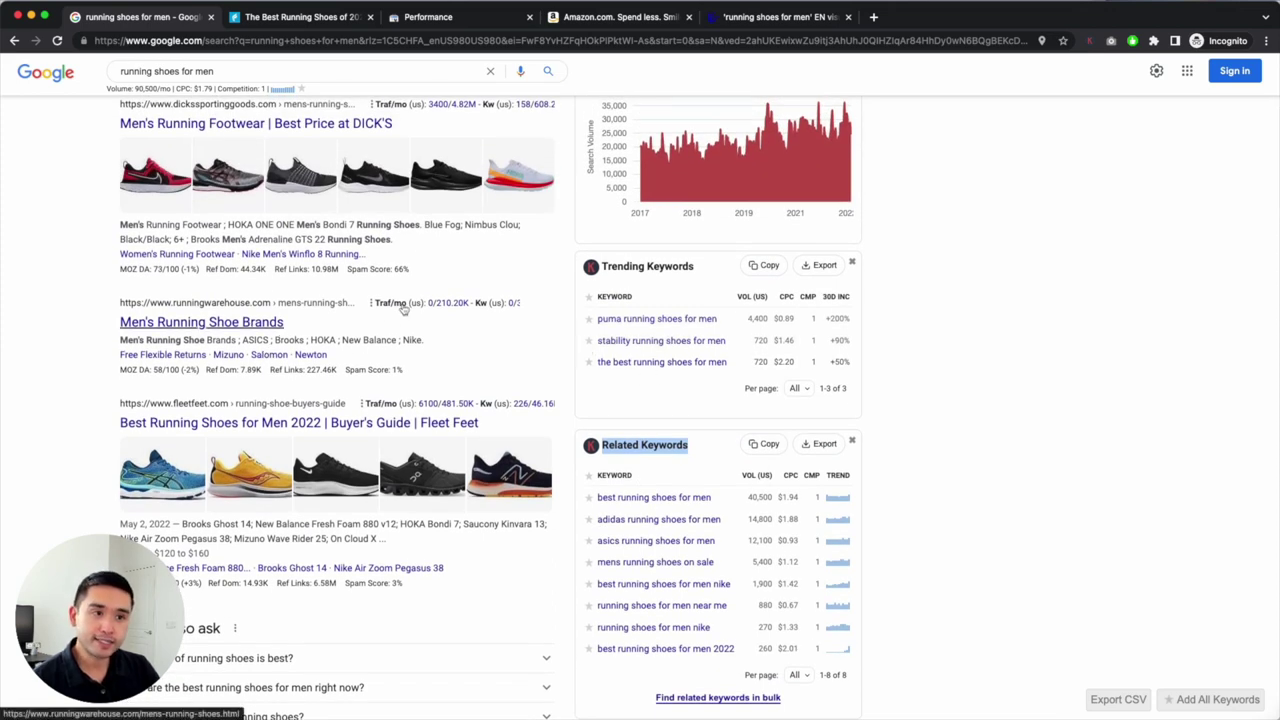
mouse_move(403, 308)
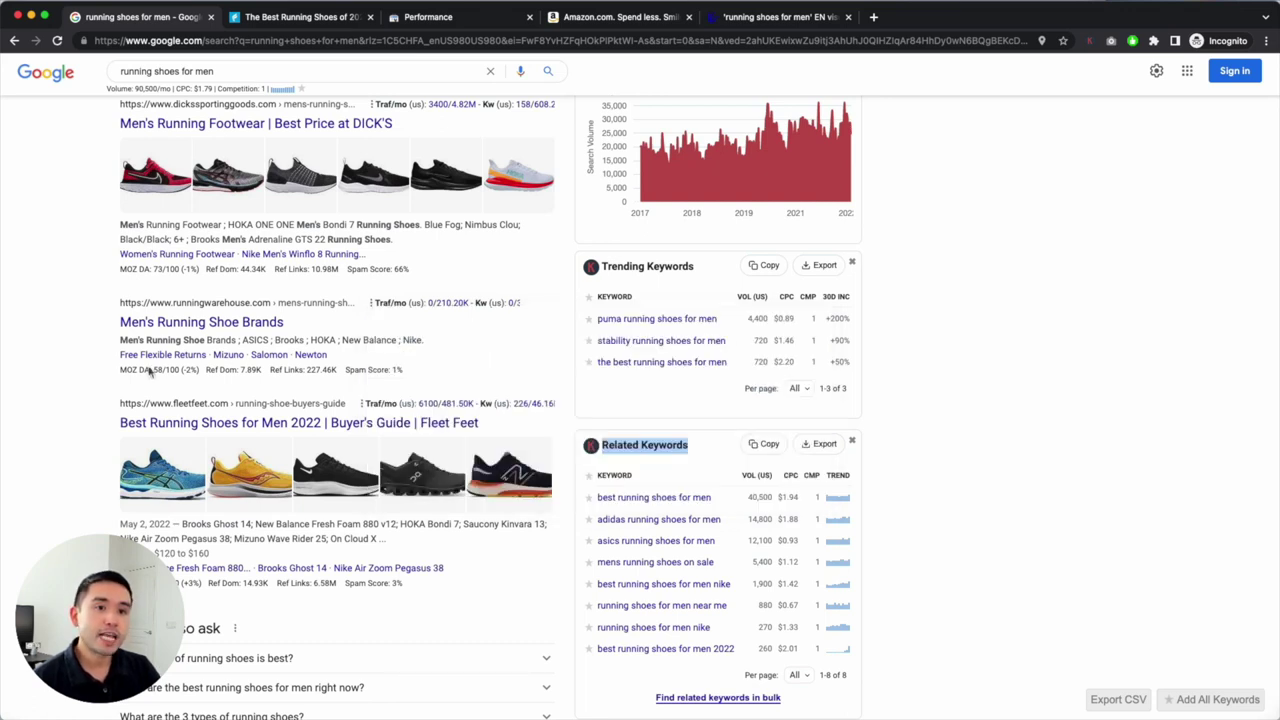
mouse_move(148, 369)
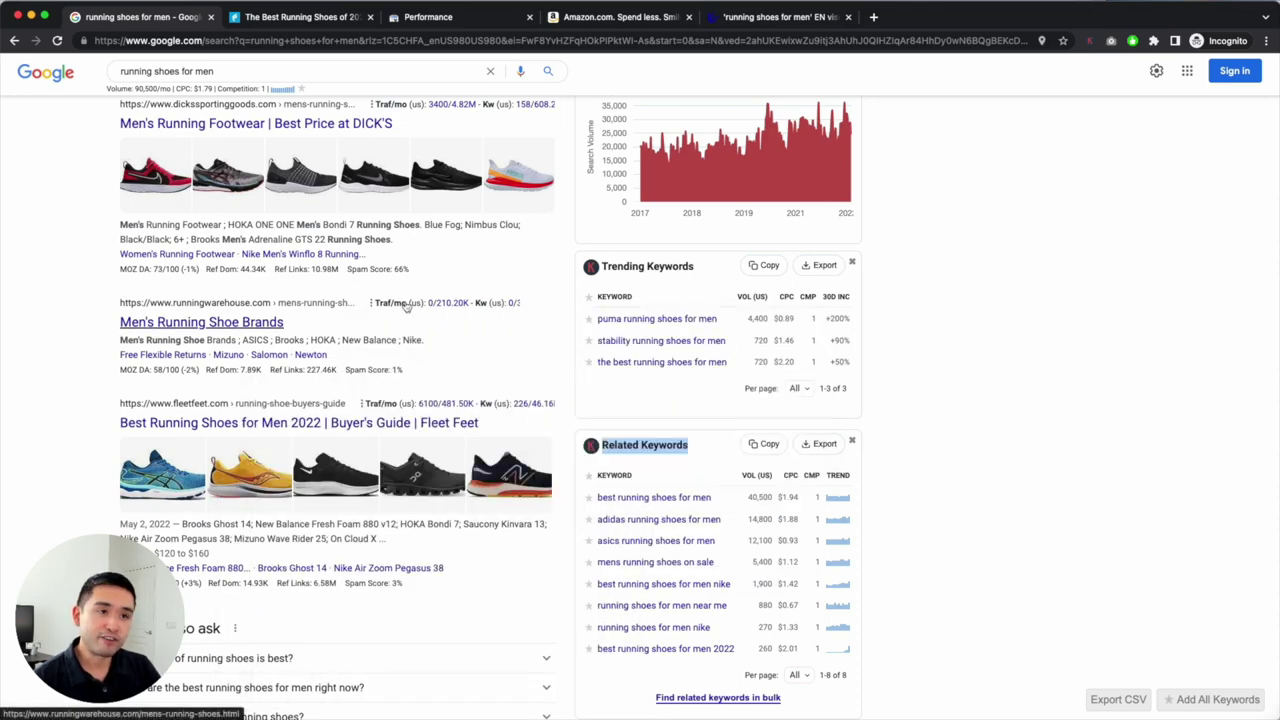
scroll(410, 310, "up", 5)
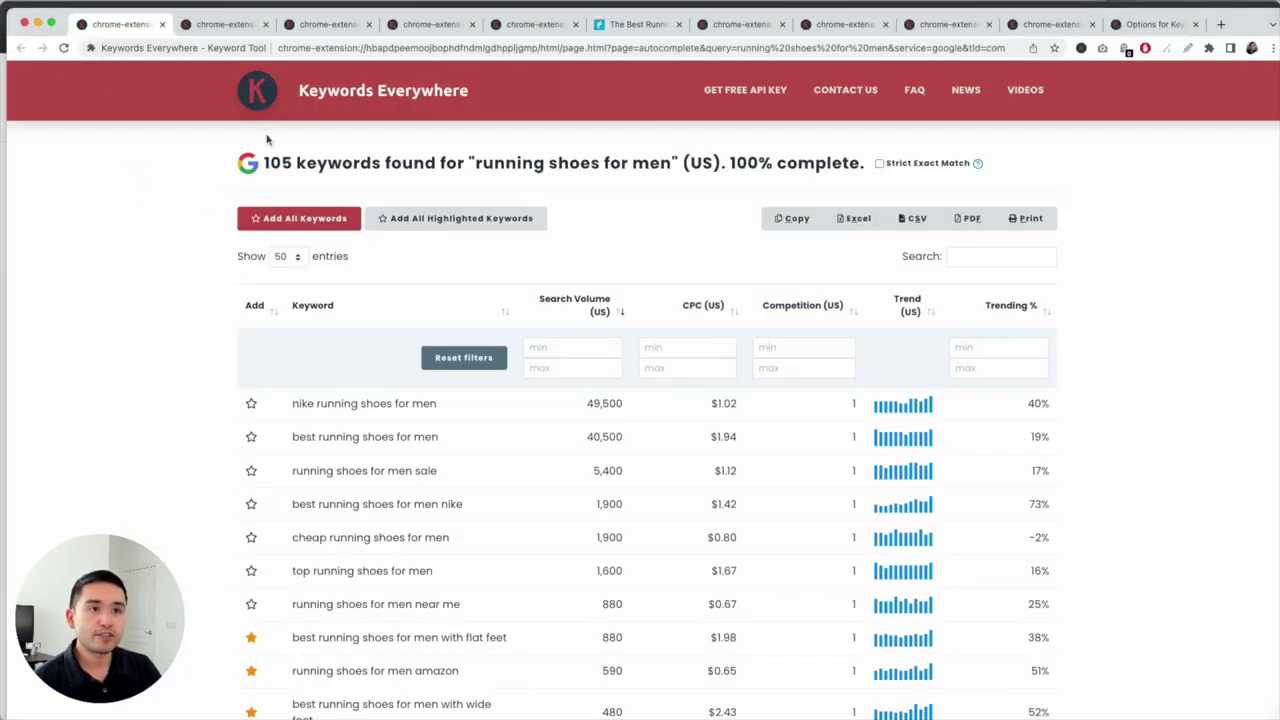
Review the keyword report for "running shoes for men", comparing search volume, CPC, competition and trend across the listed keywords.
left_click_drag(264, 162, 633, 152)
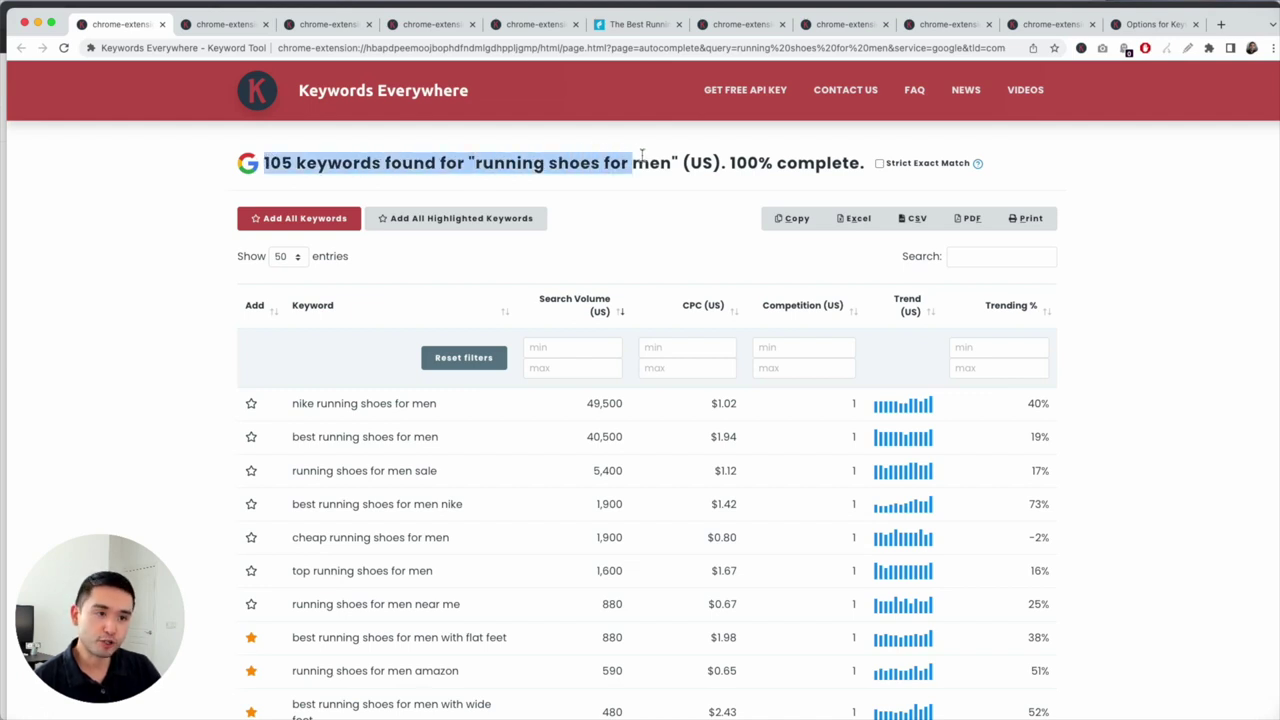
scroll(300, 365, "down", 2)
scroll(345, 300, "down", 4)
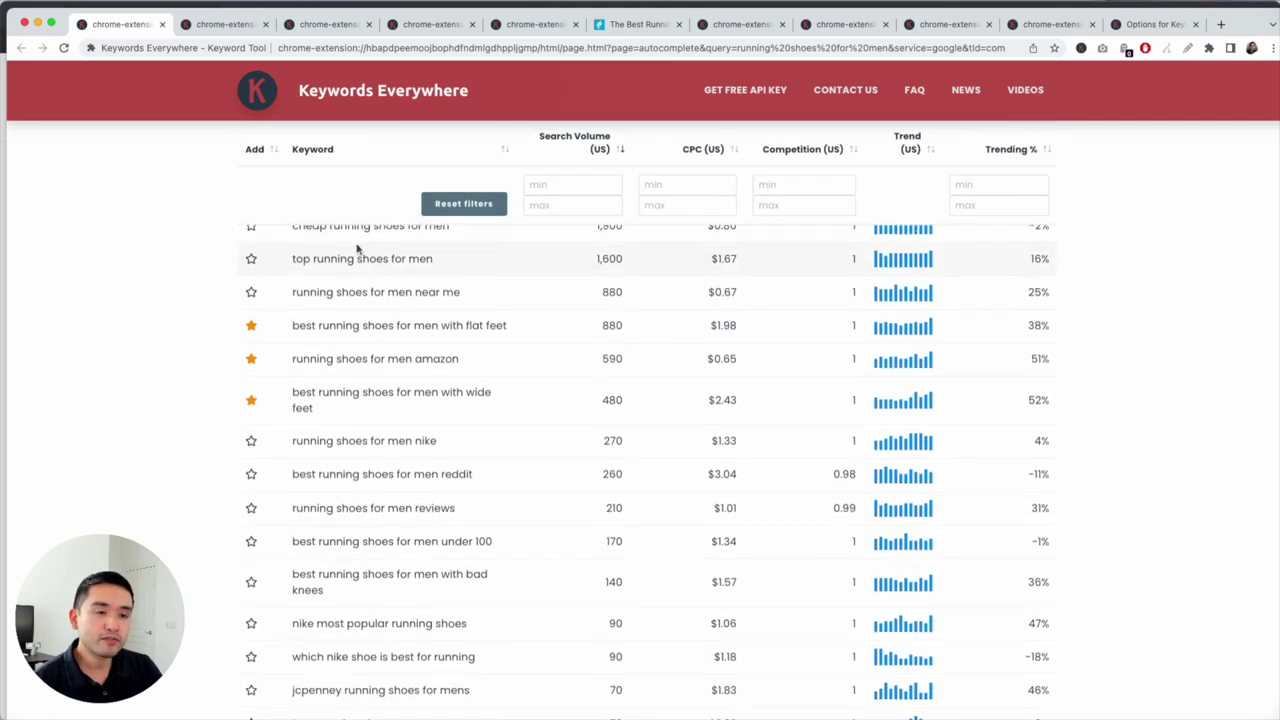
scroll(355, 508, "up", 2)
scroll(357, 508, "up", 4)
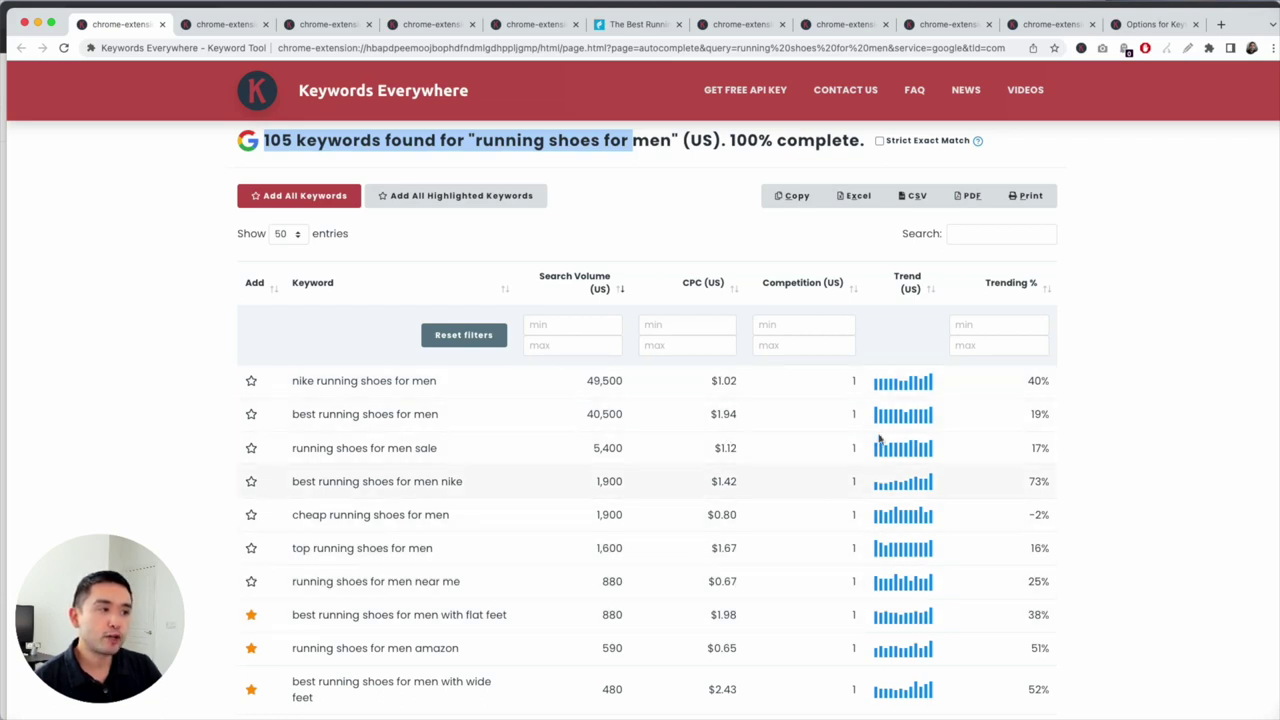
mouse_move(899, 390)
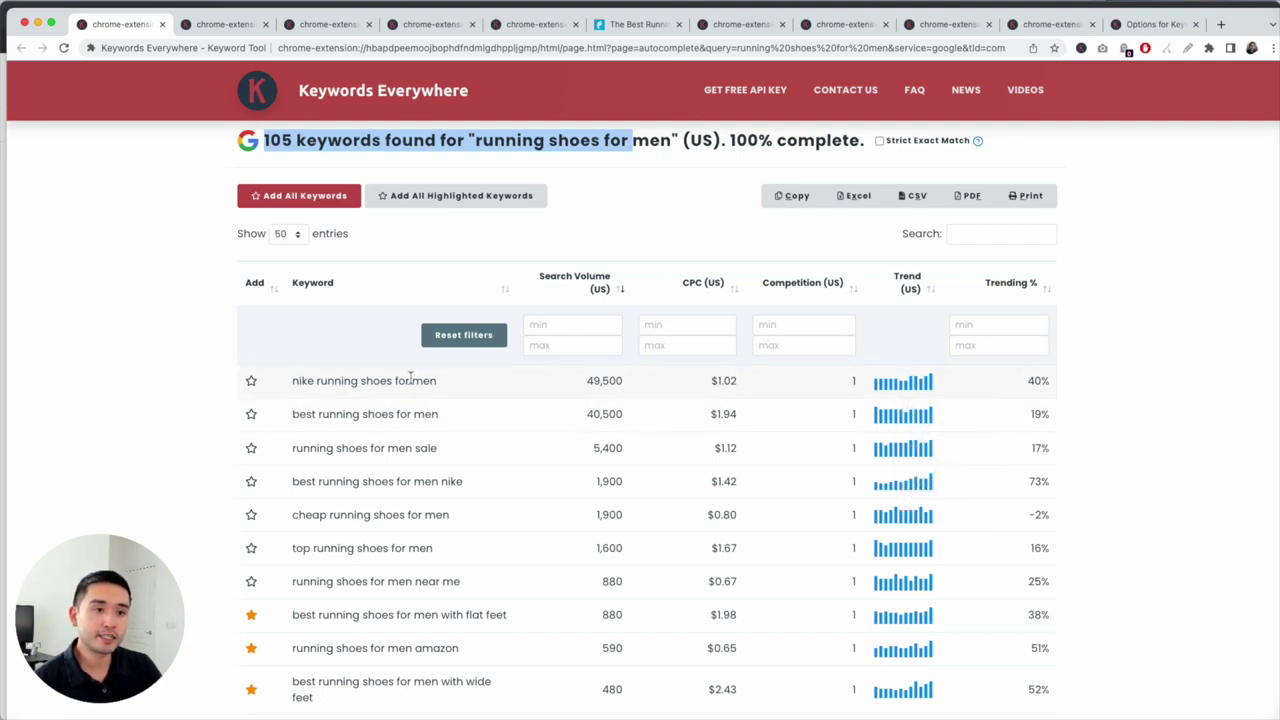
scroll(412, 421, "down", 10)
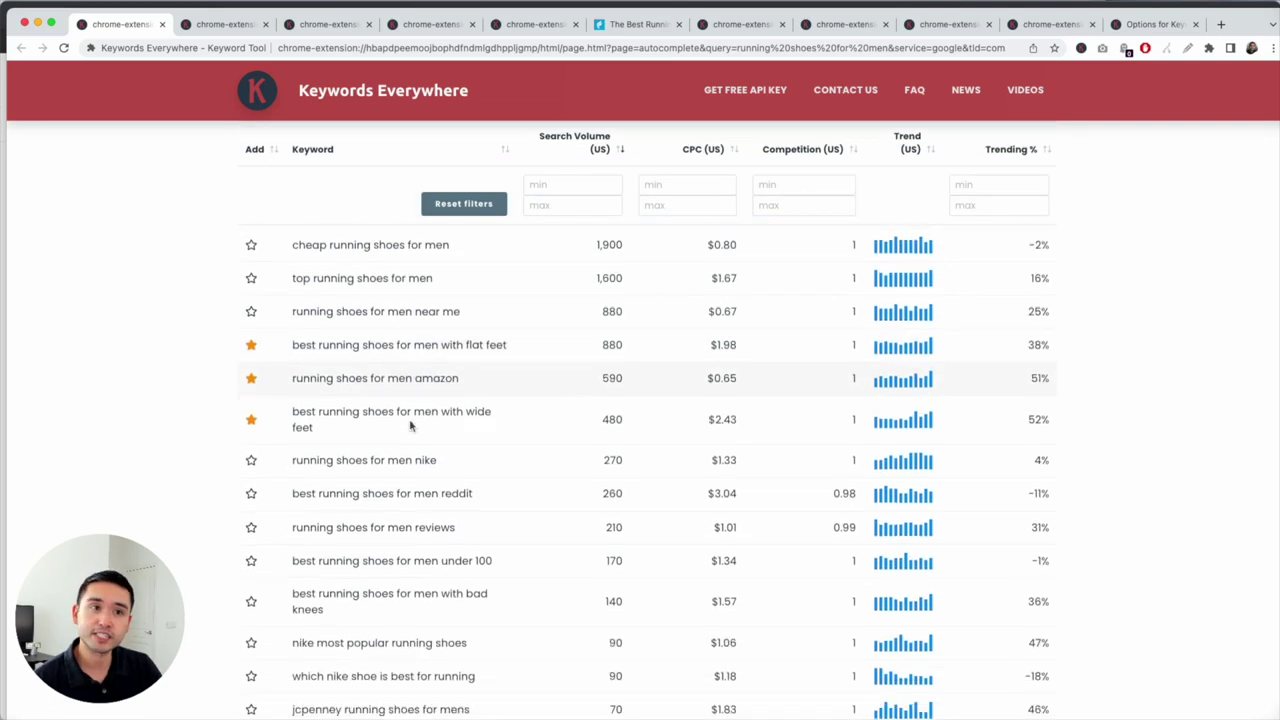
scroll(410, 421, "down", 10)
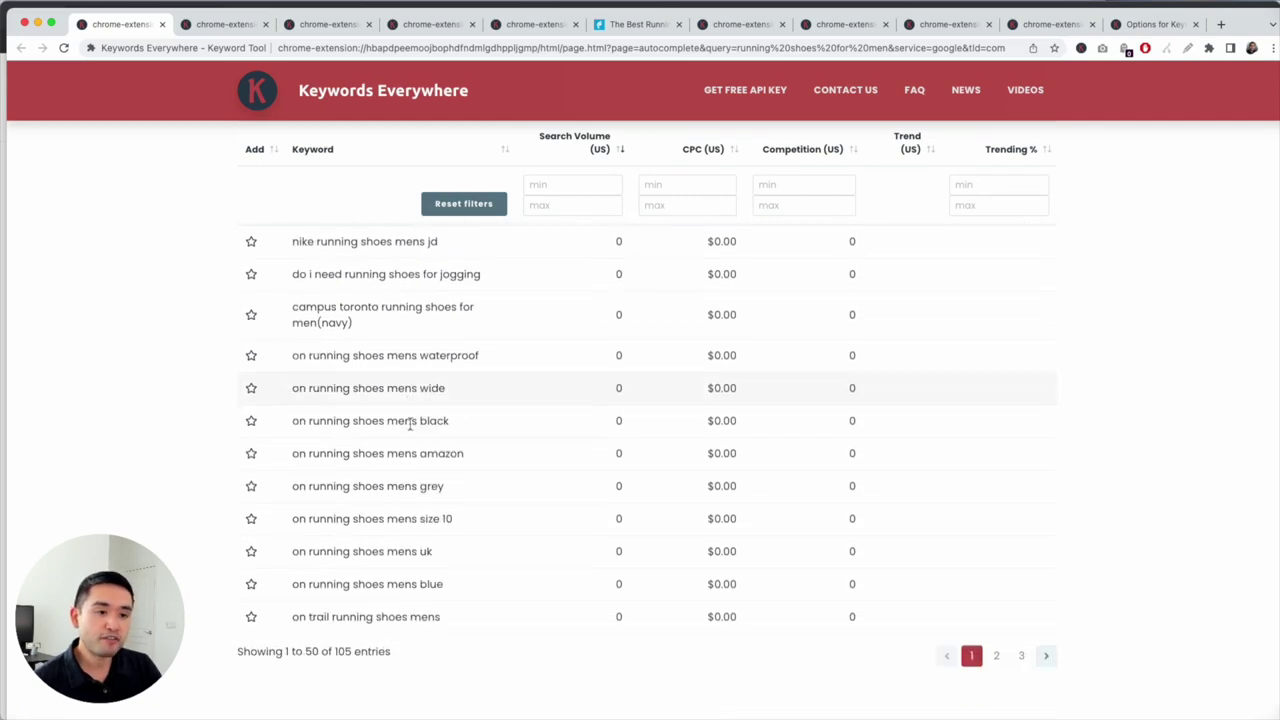
scroll(416, 645, "up", 15)
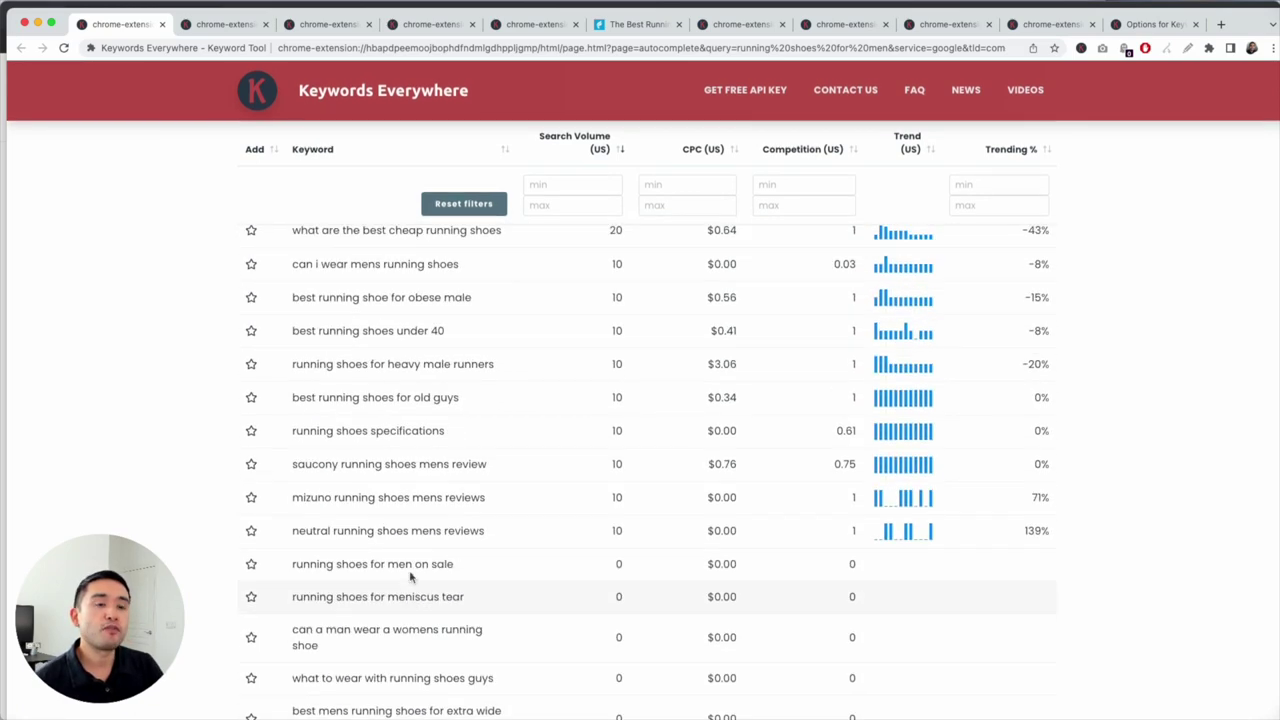
scroll(422, 495, "up", 5)
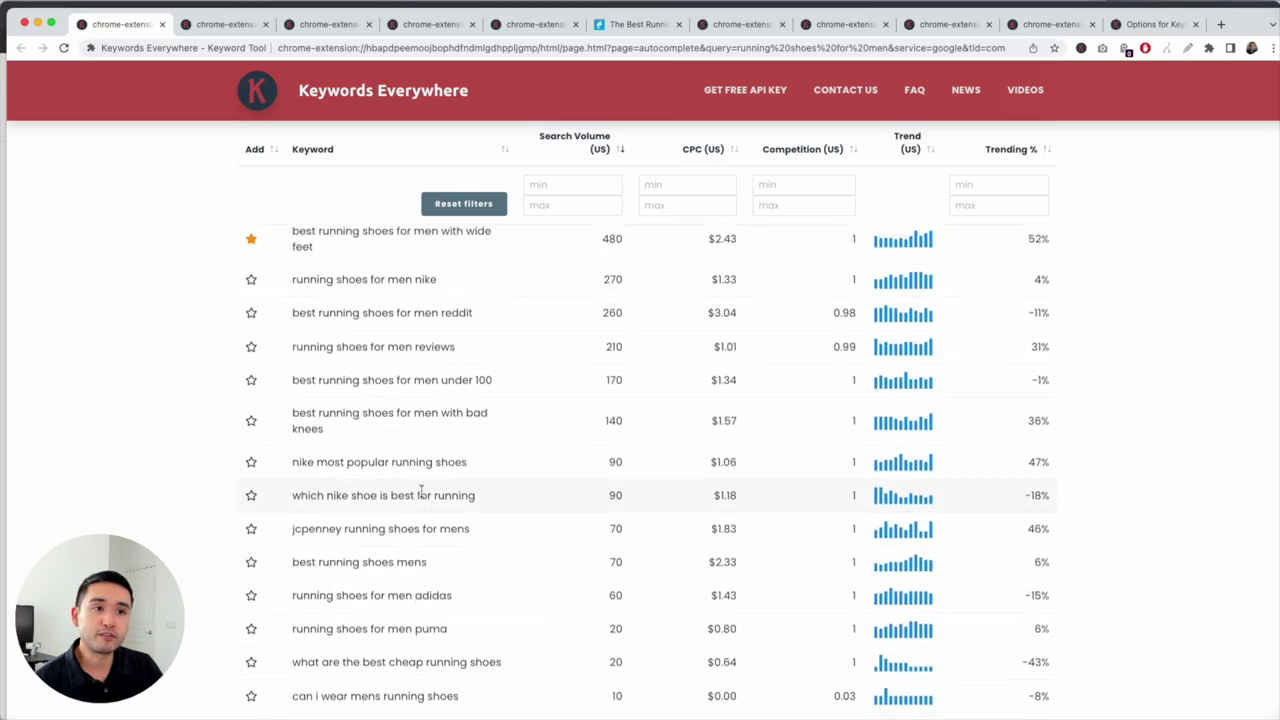
scroll(385, 415, "up", 5)
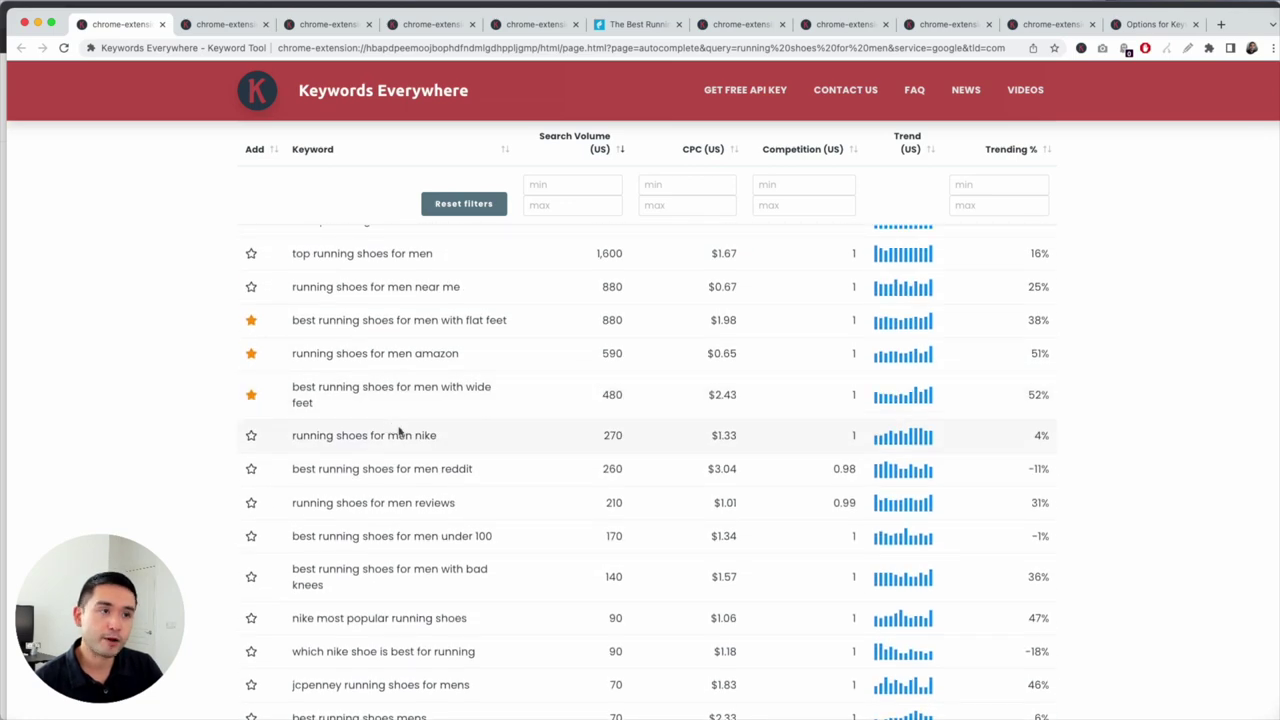
Look over the tools offered in the Keywords Everywhere extension menu from the keyword report.
left_click(1081, 49)
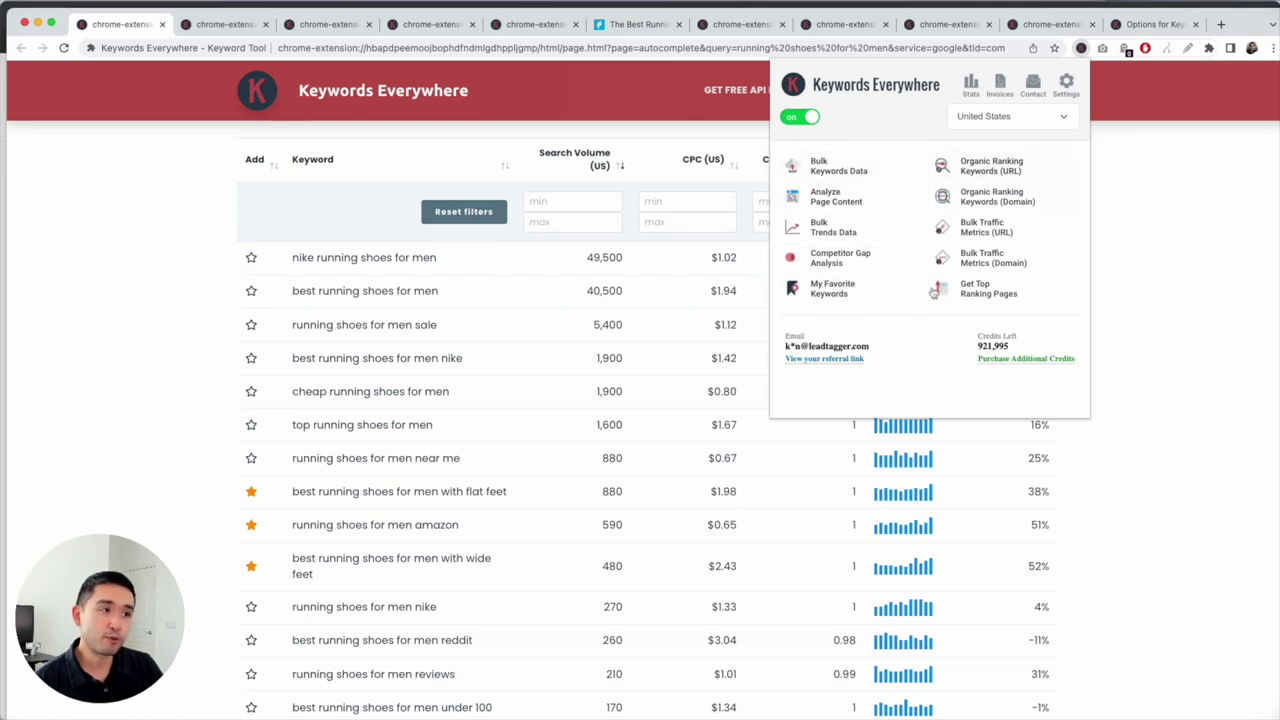
left_click(148, 188)
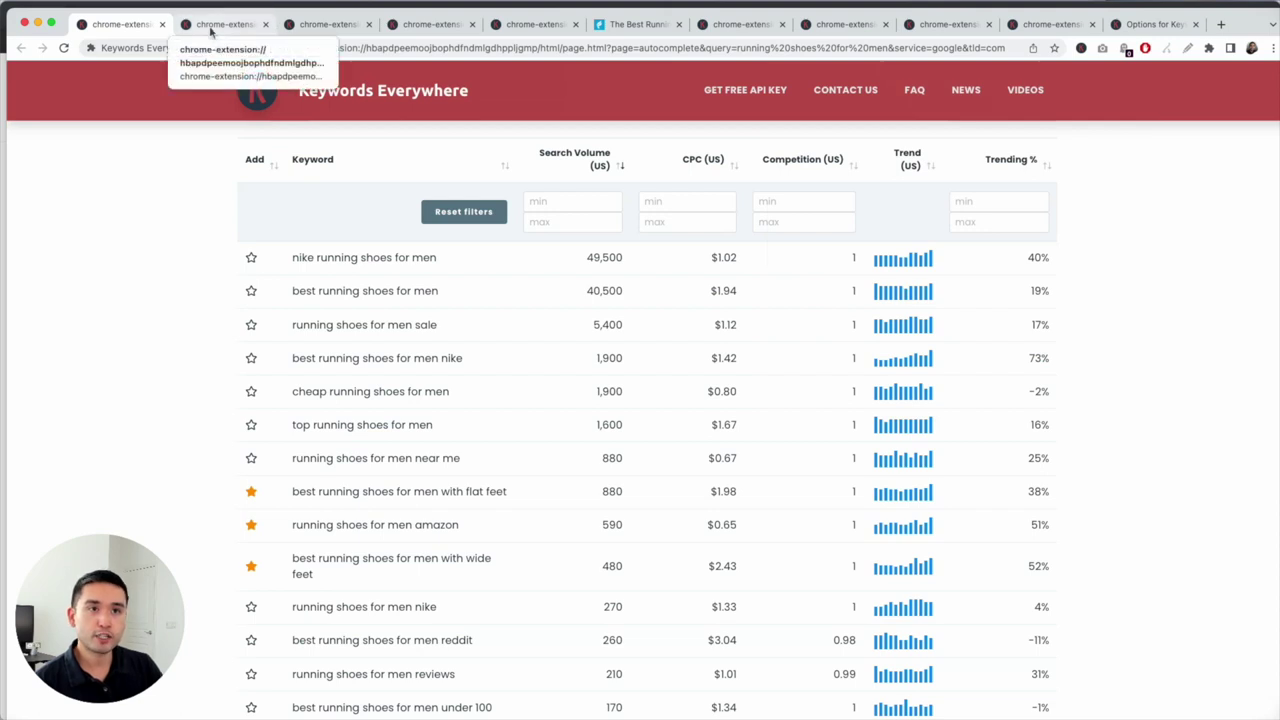
Switch to the Bulk Keywords Data Tool page, locate the tool in the extension menu, and open its keyword list for editing.
left_click(211, 32)
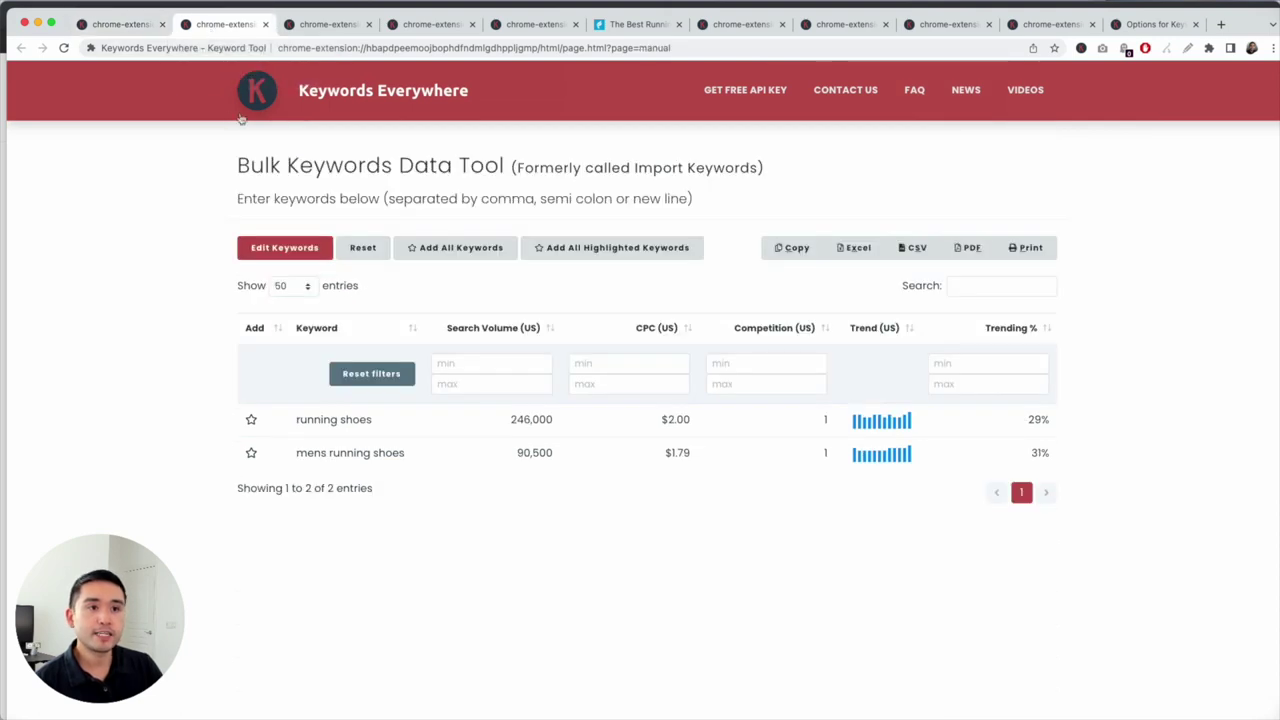
left_click(1081, 49)
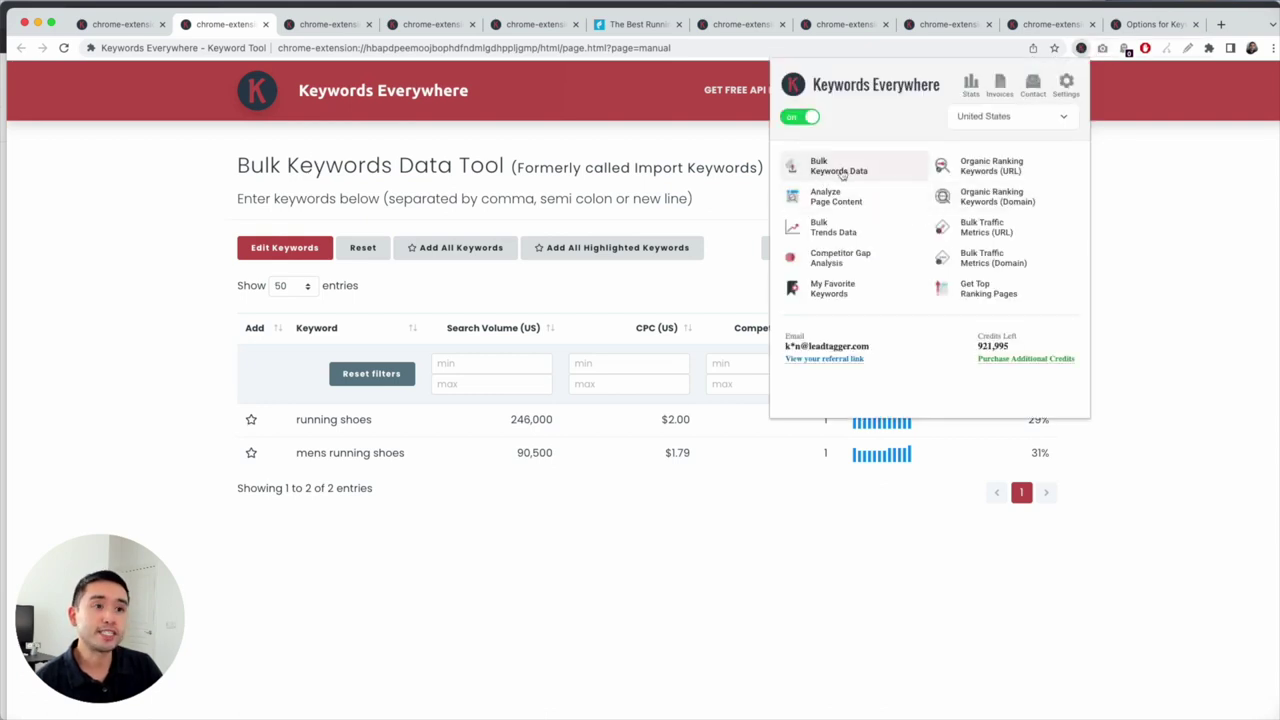
left_click(40, 313)
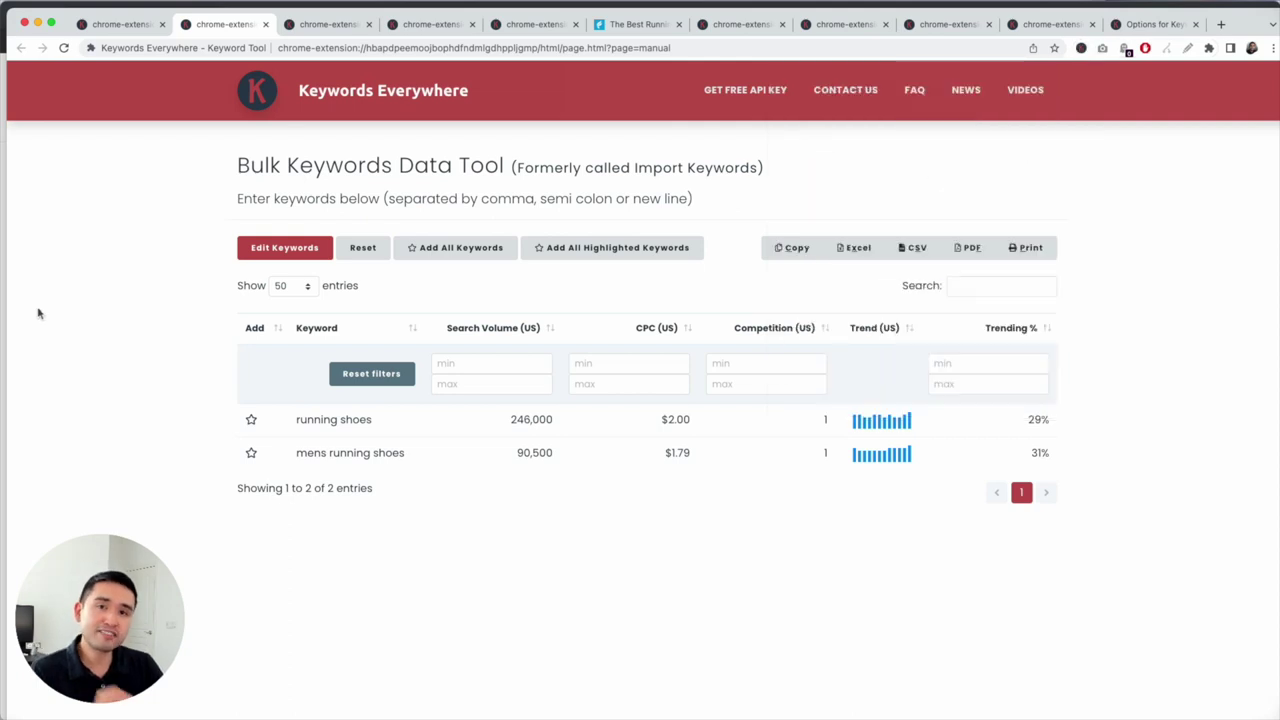
left_click(281, 252)
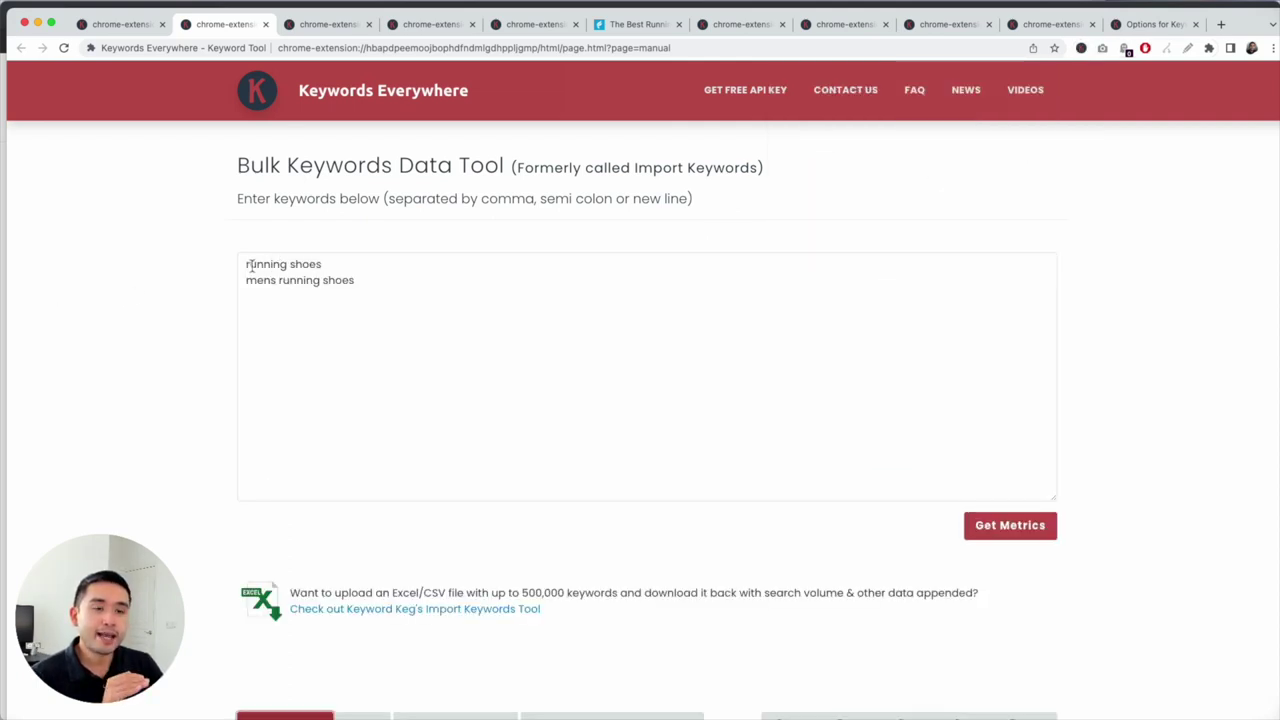
Get the bulk keyword metrics for "running shoes" and "mens running shoes".
left_click_drag(247, 264, 358, 289)
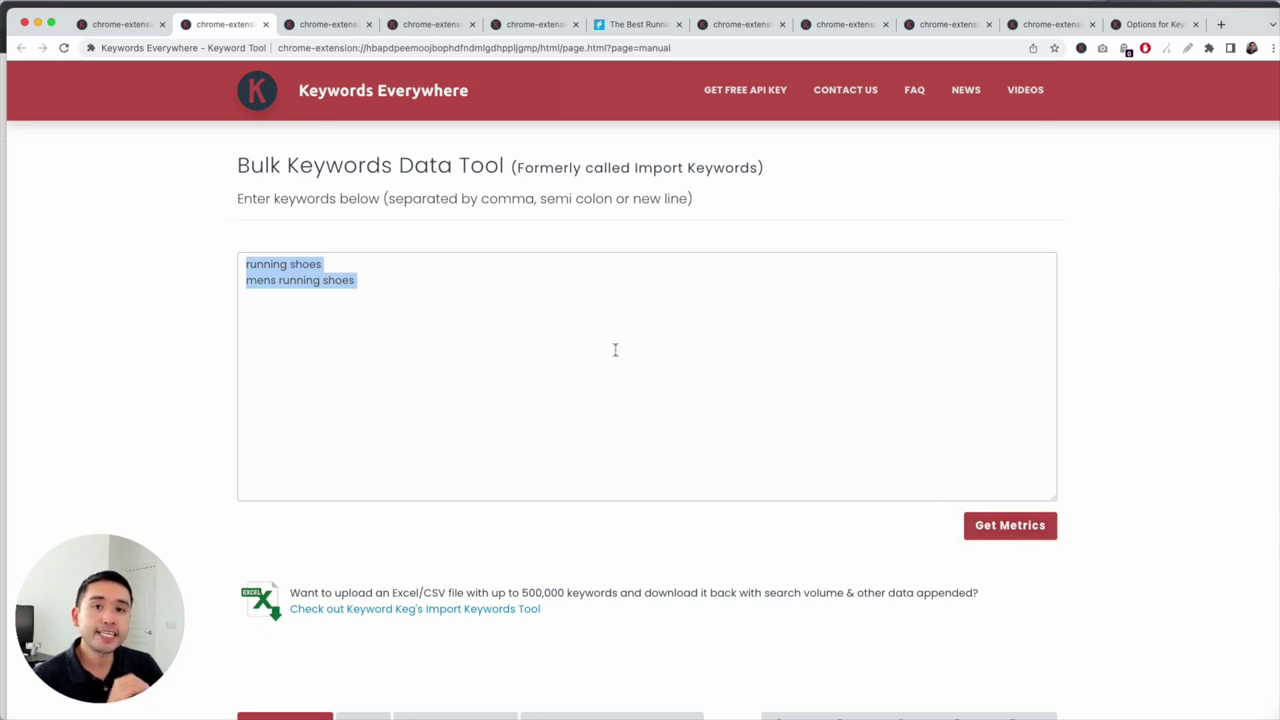
left_click(1012, 524)
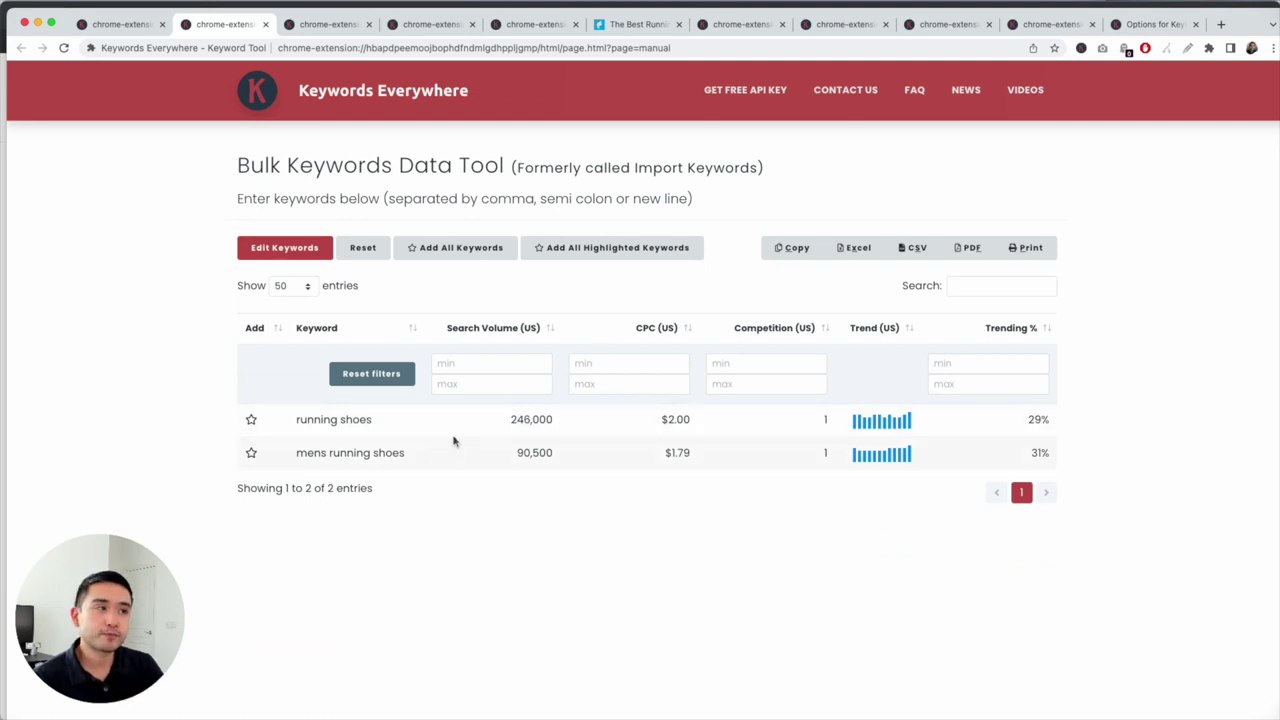
Switch to the bulk trend volume tool and get all-time Google Trends volumes for "running shoes" and "mens running shoes".
left_click(324, 24)
scroll(238, 181, "up", 2)
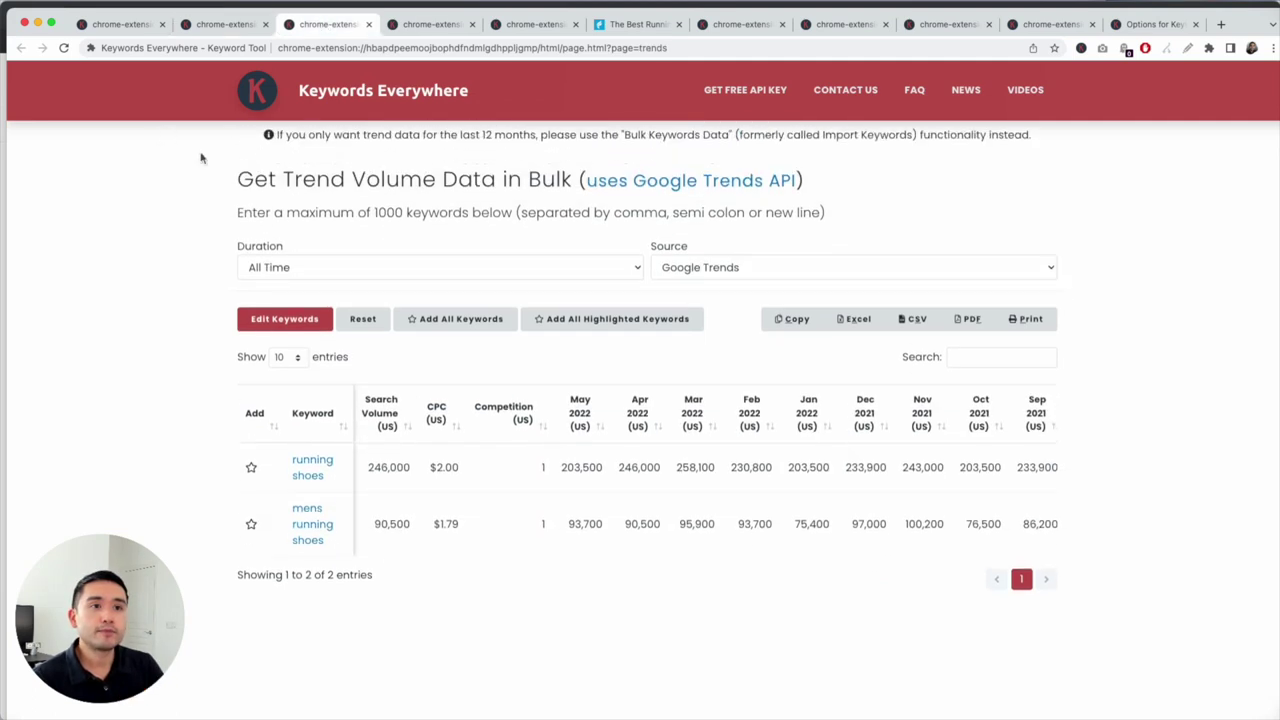
left_click_drag(238, 193, 427, 190)
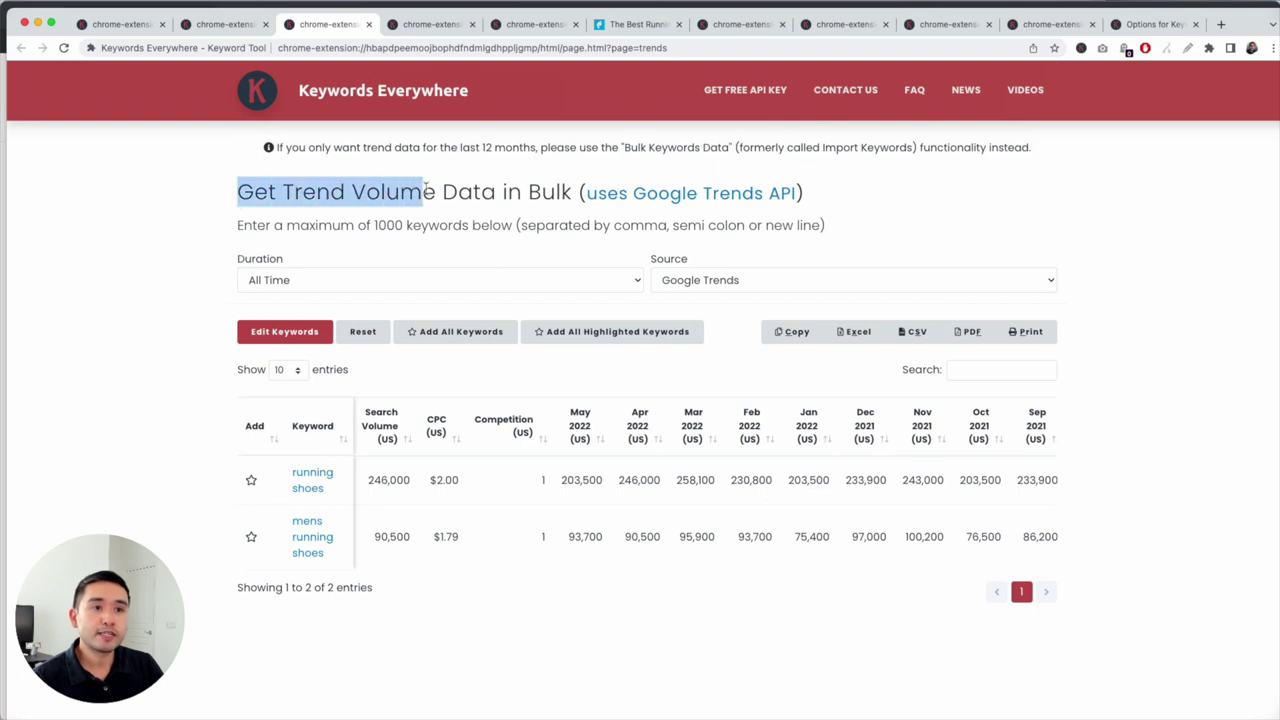
left_click(449, 192)
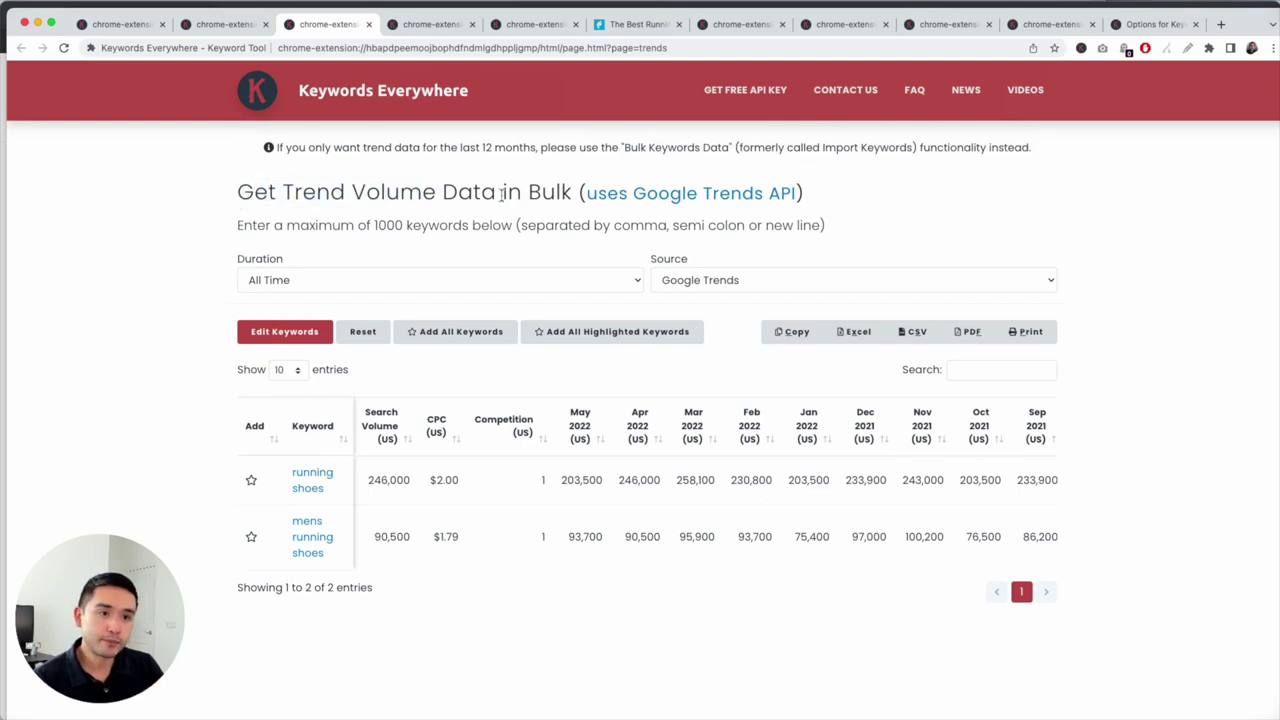
left_click(291, 340)
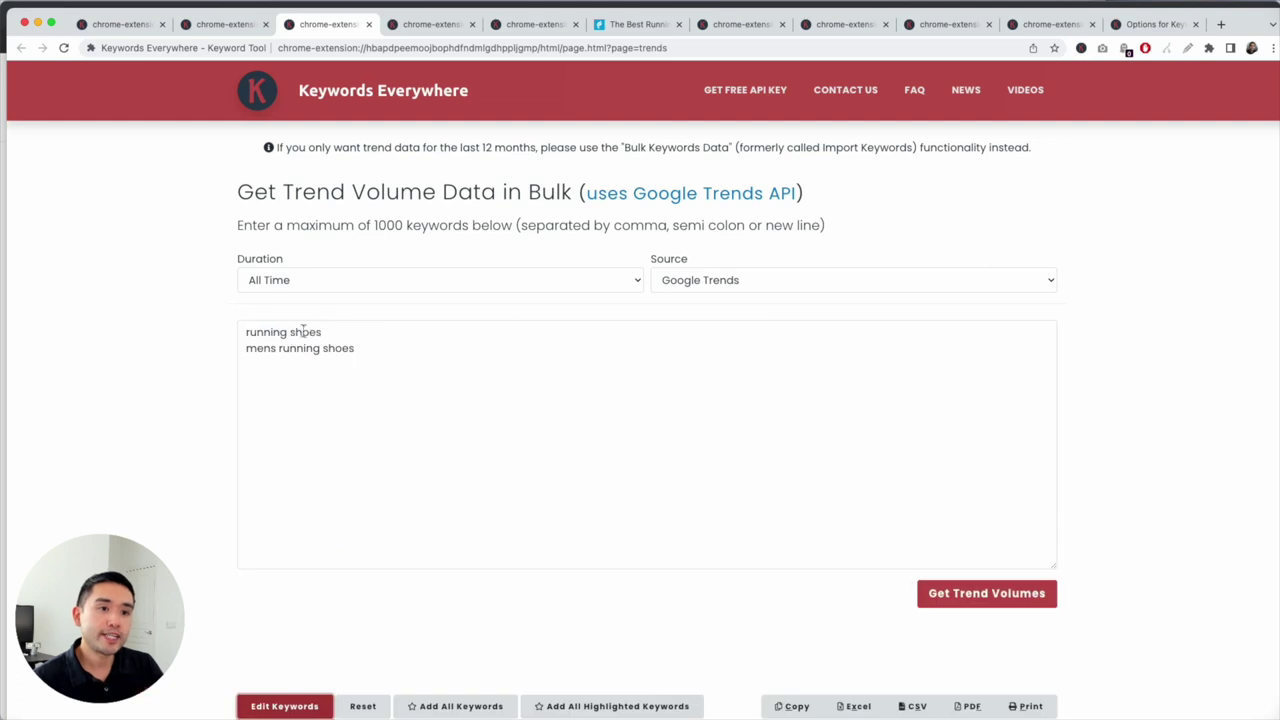
left_click_drag(243, 333, 362, 346)
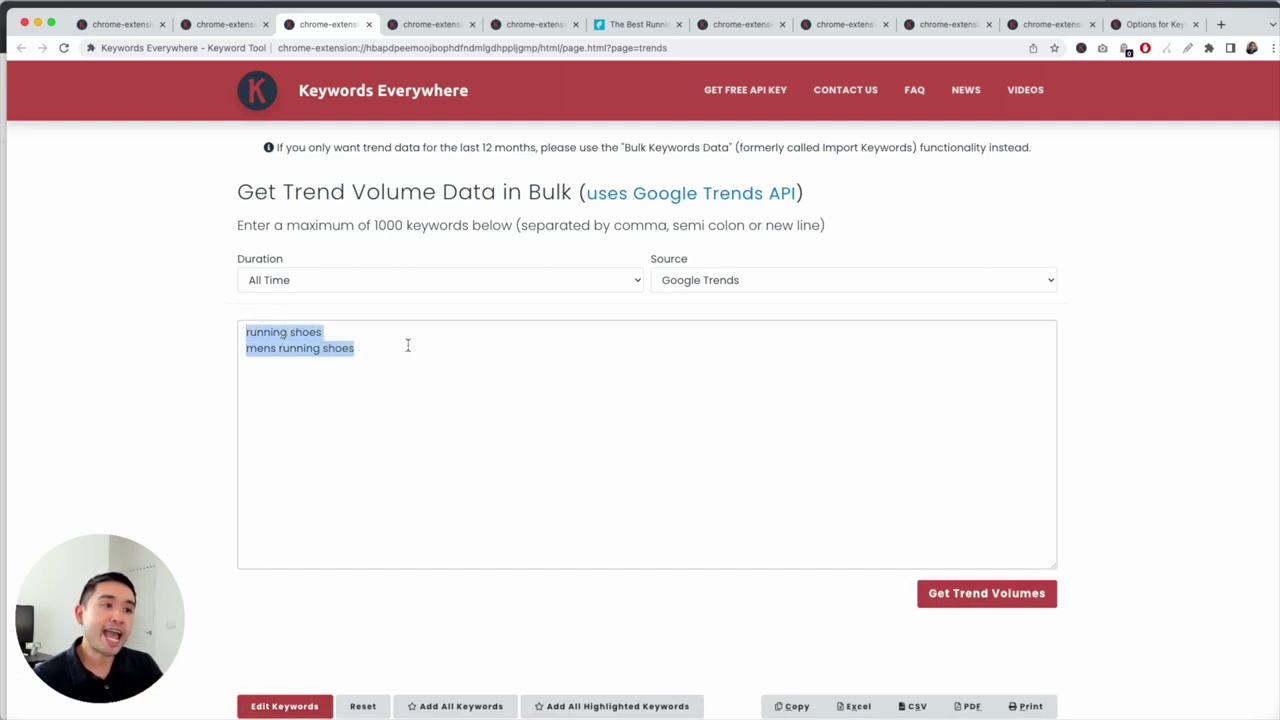
left_click(976, 605)
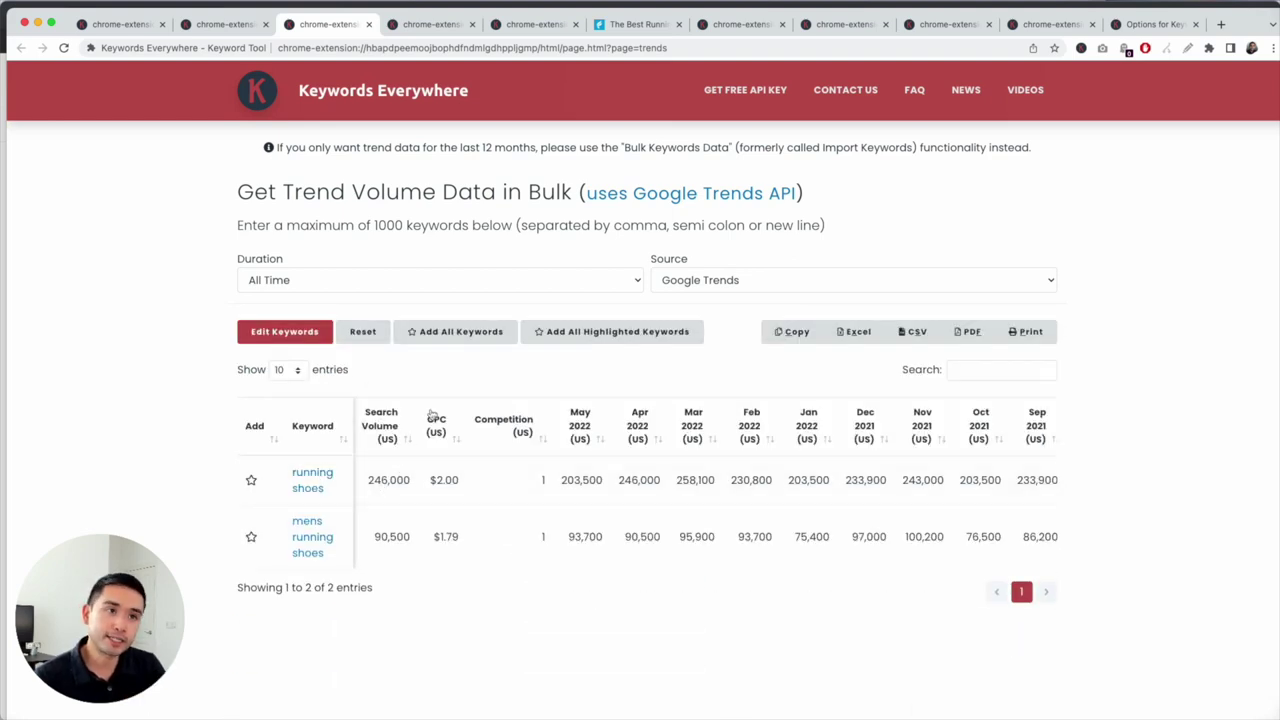
Switch to the Competitor Keyword Gap Analysis page and locate that tool in the Keywords Everywhere extension menu.
left_click(430, 26)
scroll(352, 150, "up", 2)
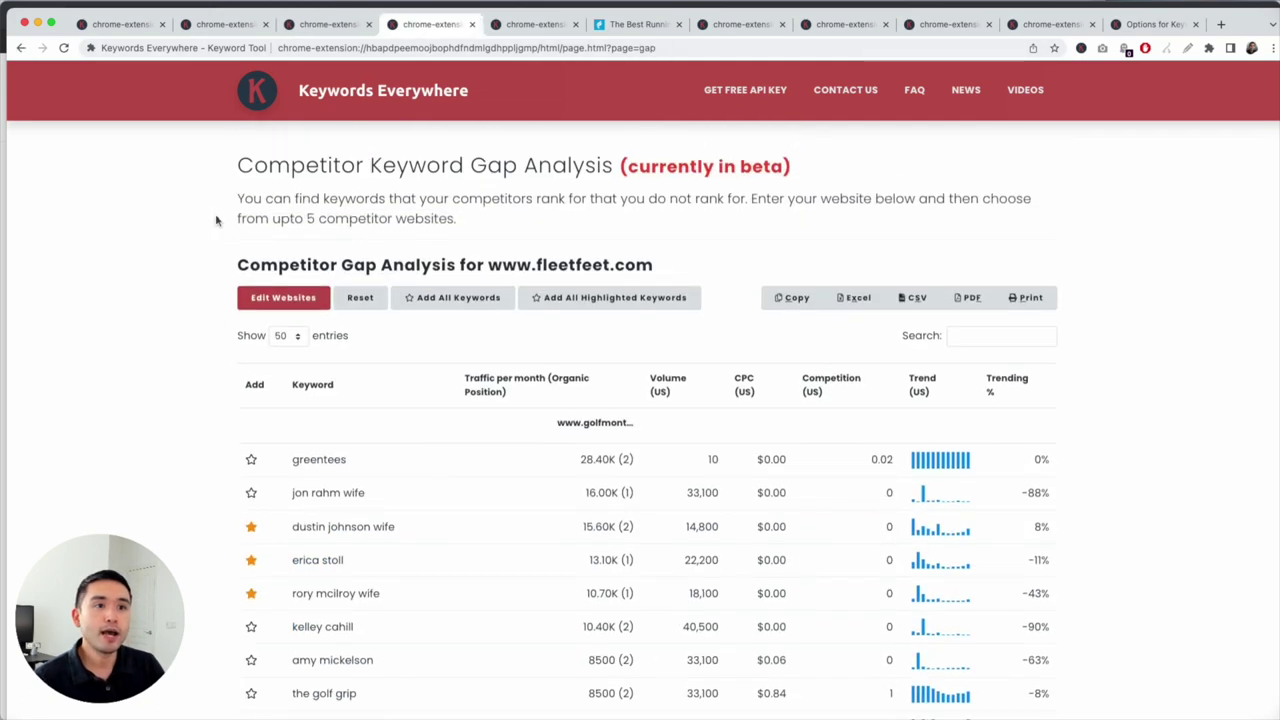
left_click_drag(255, 173, 530, 168)
left_click(530, 168)
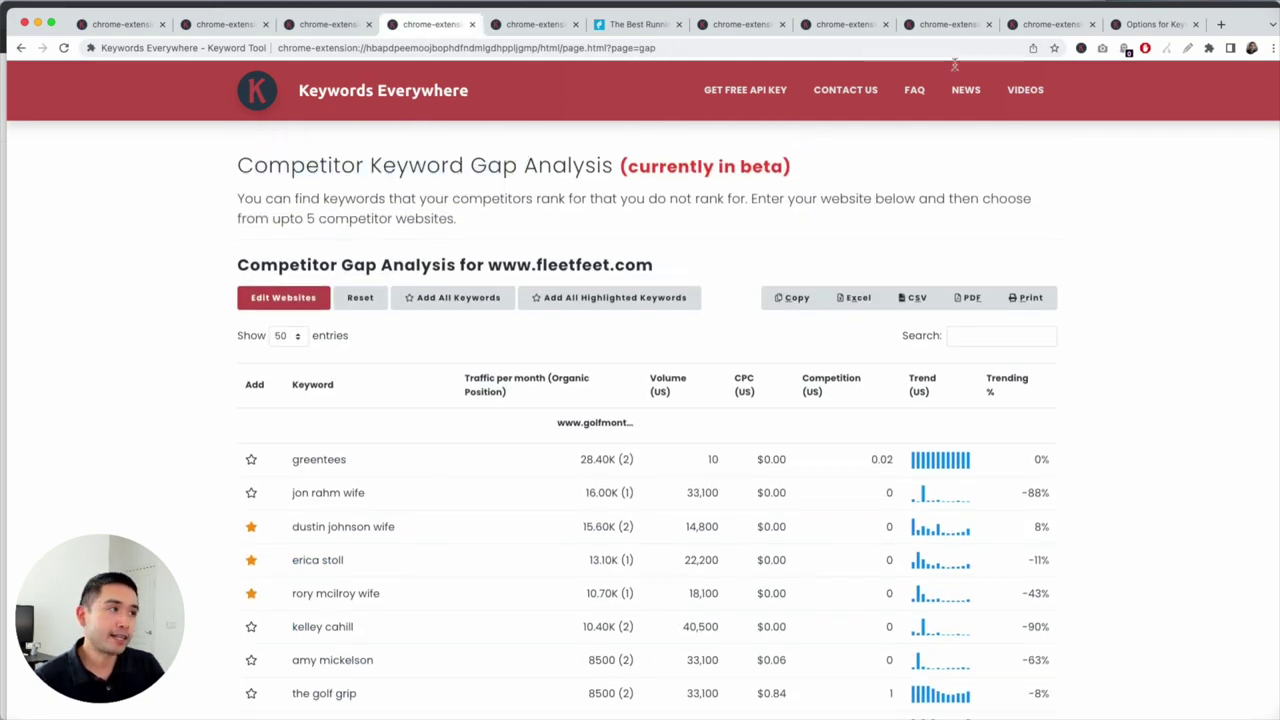
left_click(1080, 48)
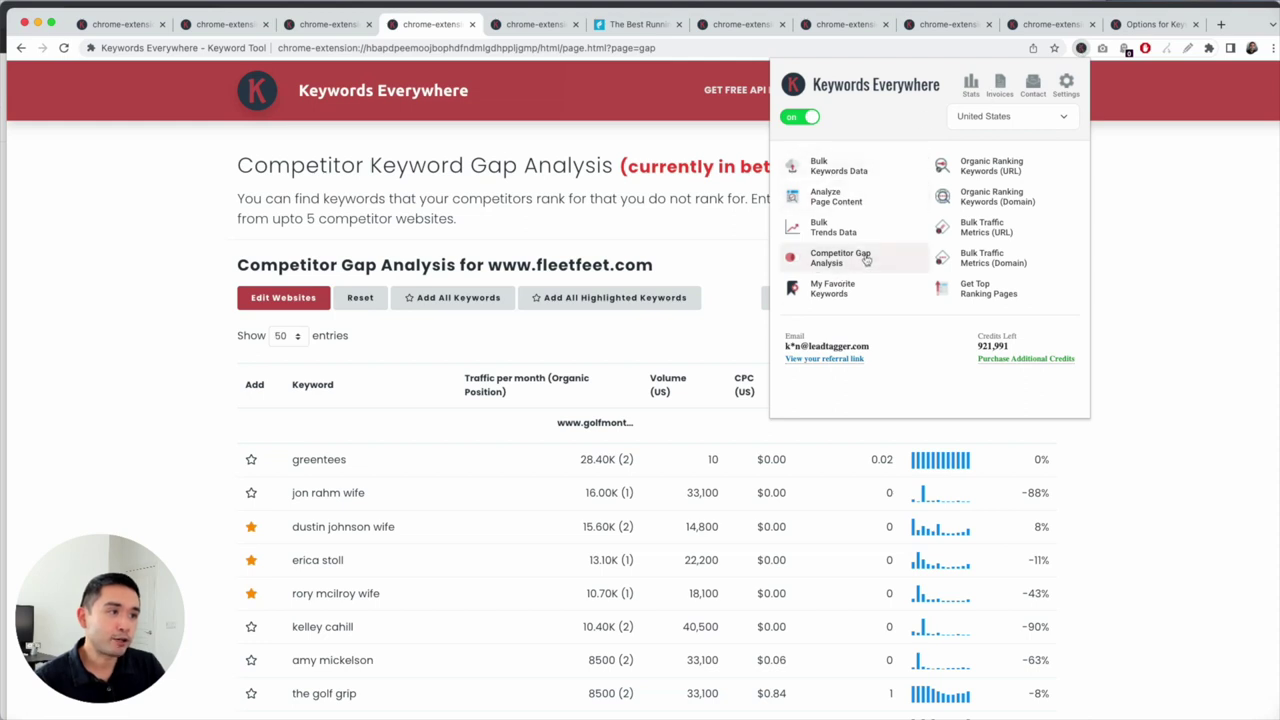
left_click(212, 284)
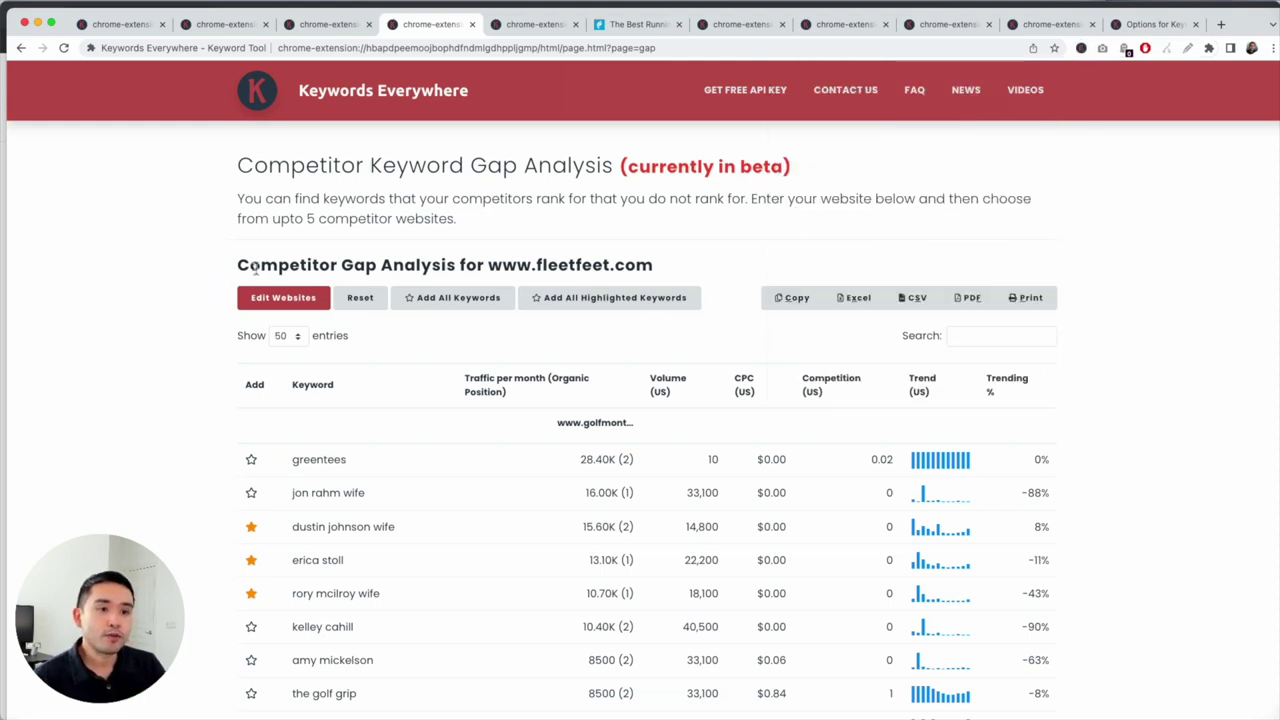
scroll(128, 284, "down", 2)
scroll(128, 284, "up", 2)
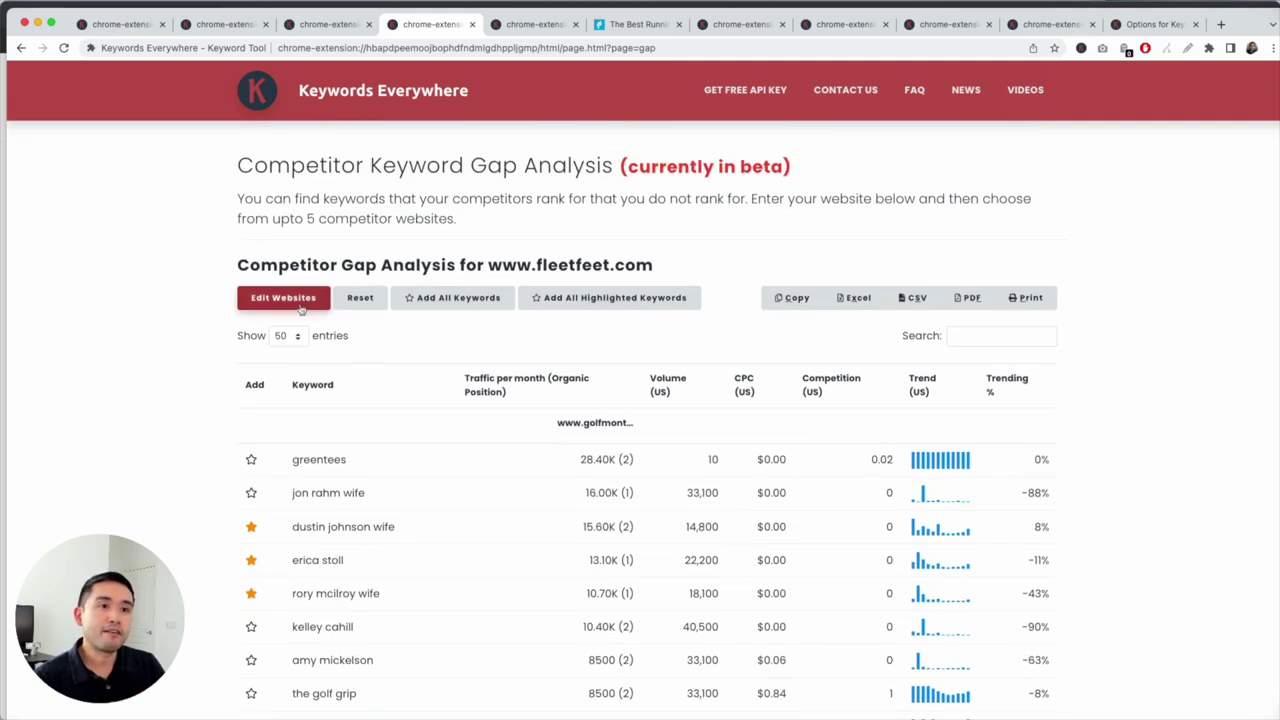
scroll(220, 300, "down", 3)
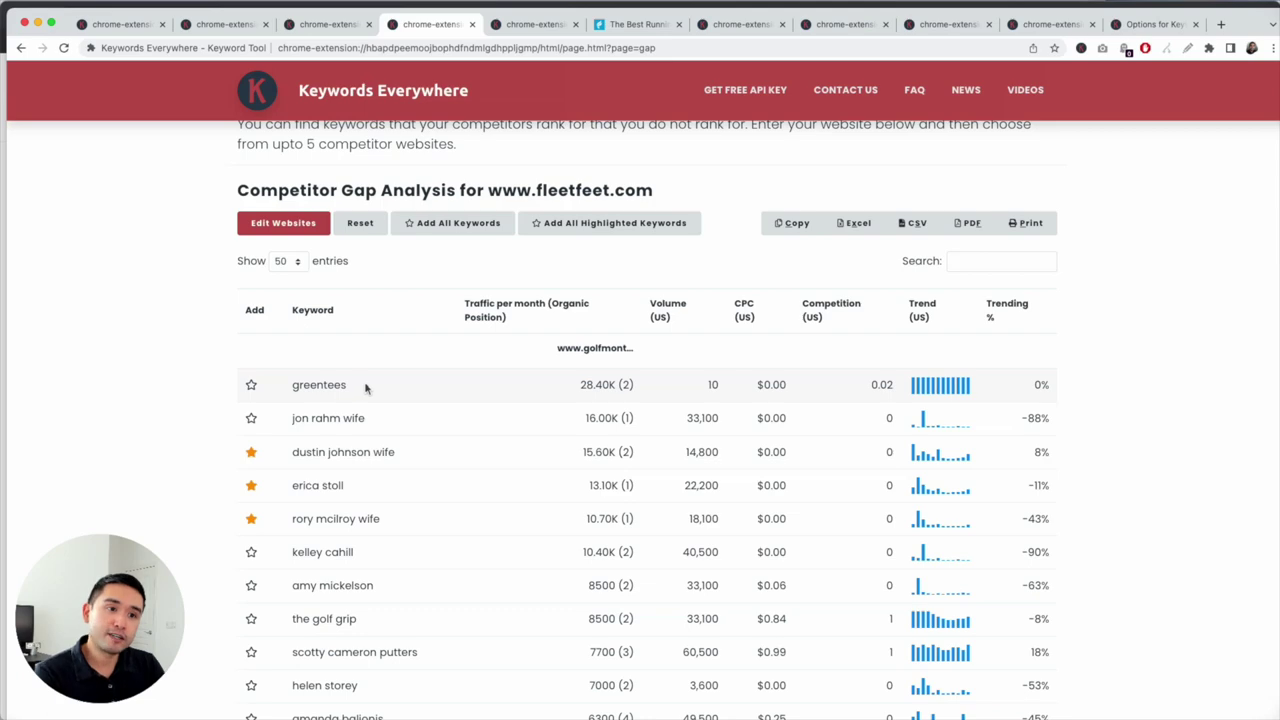
scroll(355, 360, "down", 15)
scroll(348, 347, "down", 10)
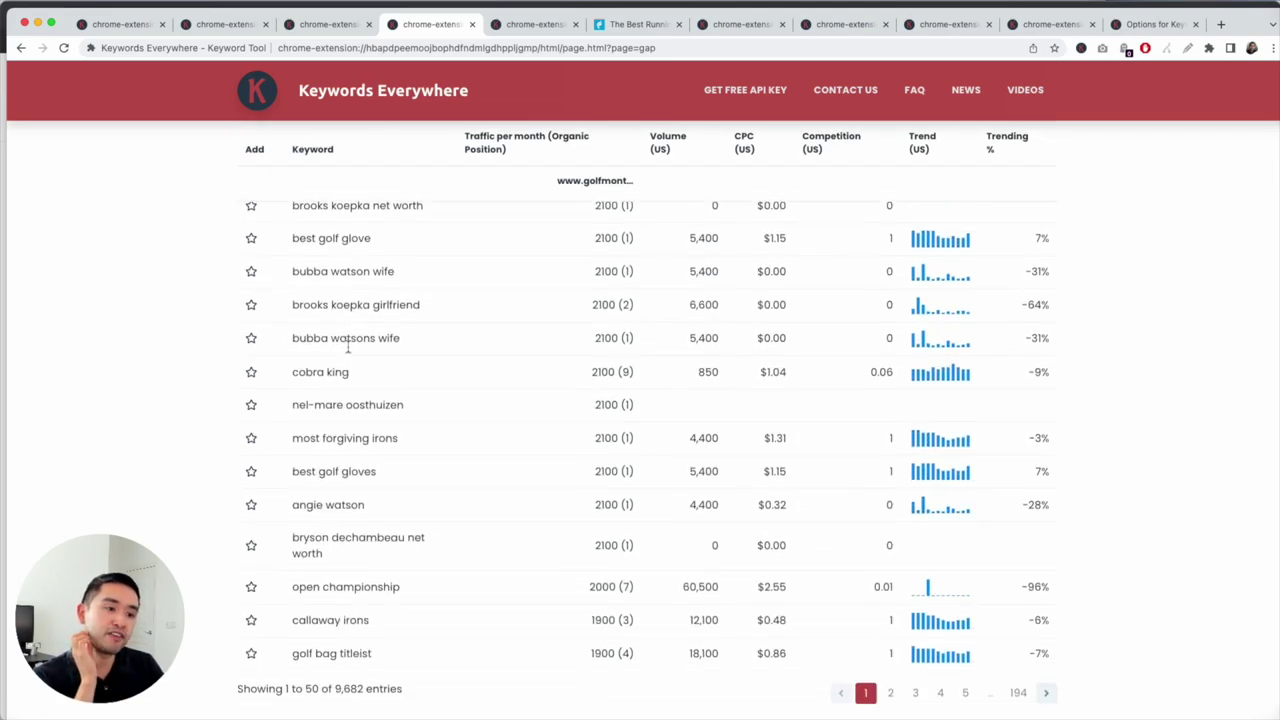
scroll(349, 348, "up", 15)
scroll(349, 348, "up", 8)
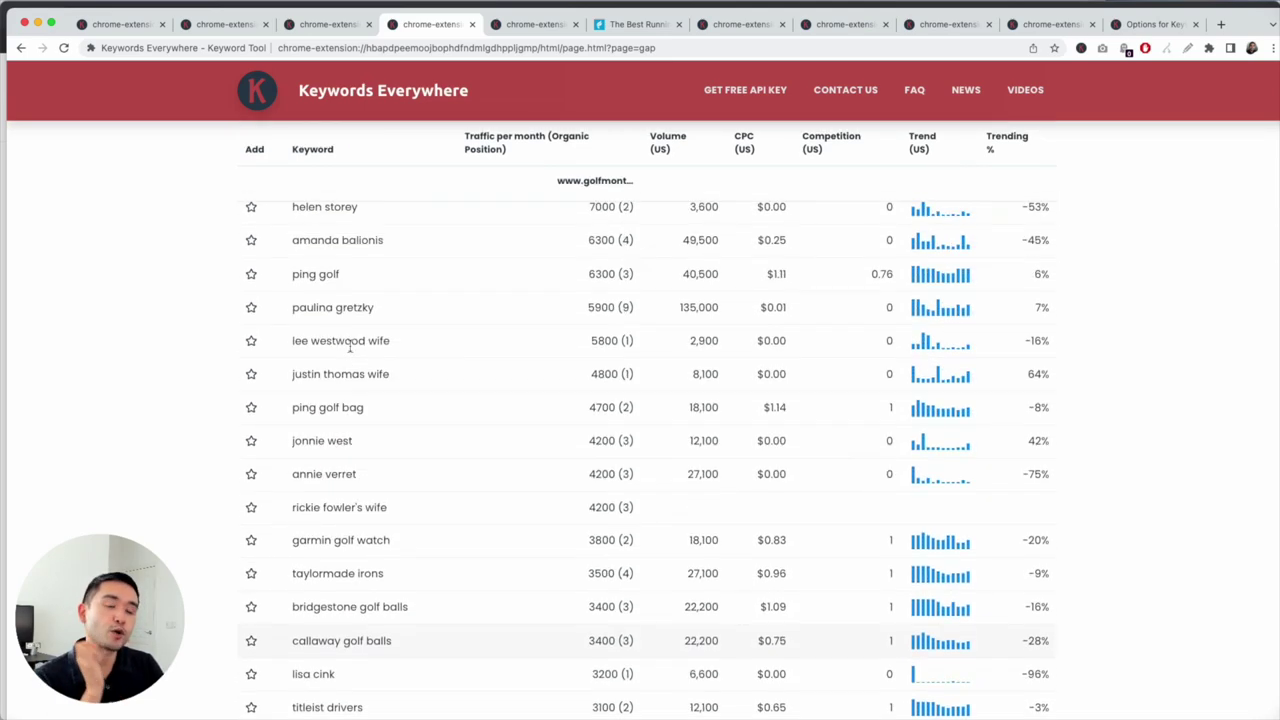
scroll(376, 320, "up", 10)
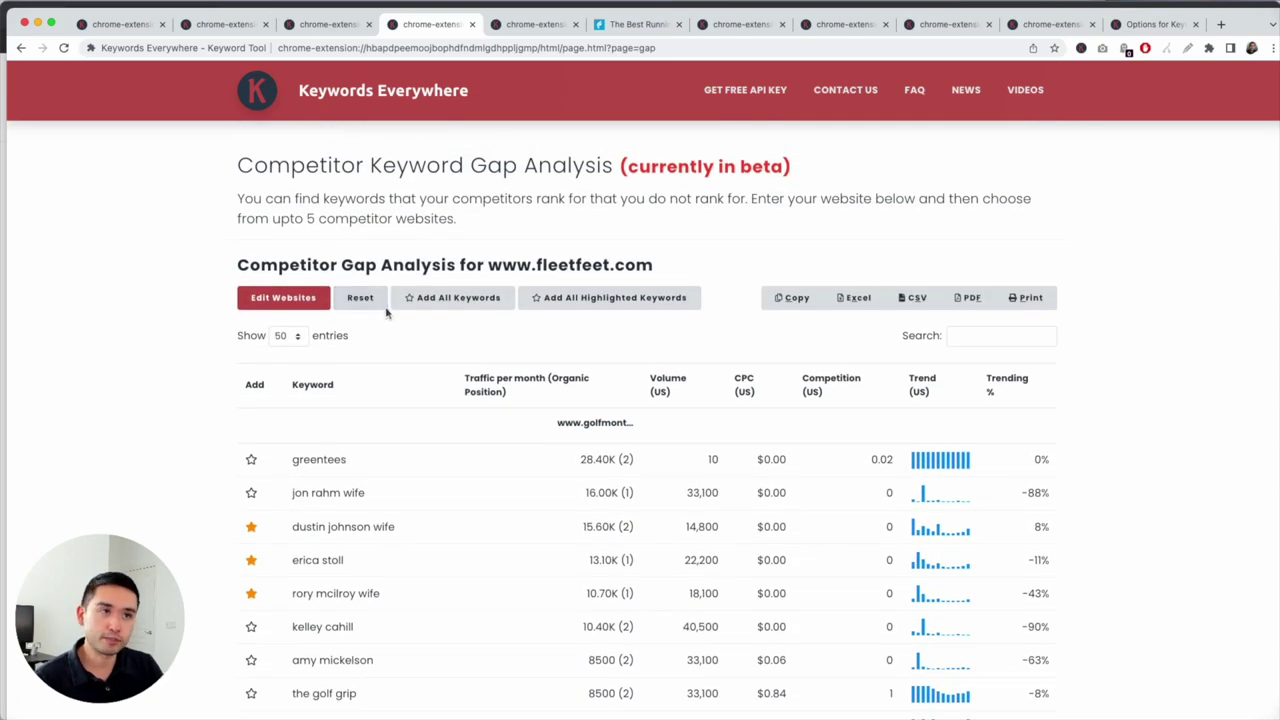
Check the My Favorite Keywords page and add "greentees" and "jon rahm wife" from the competitor gap analysis to the favorites.
left_click(530, 24)
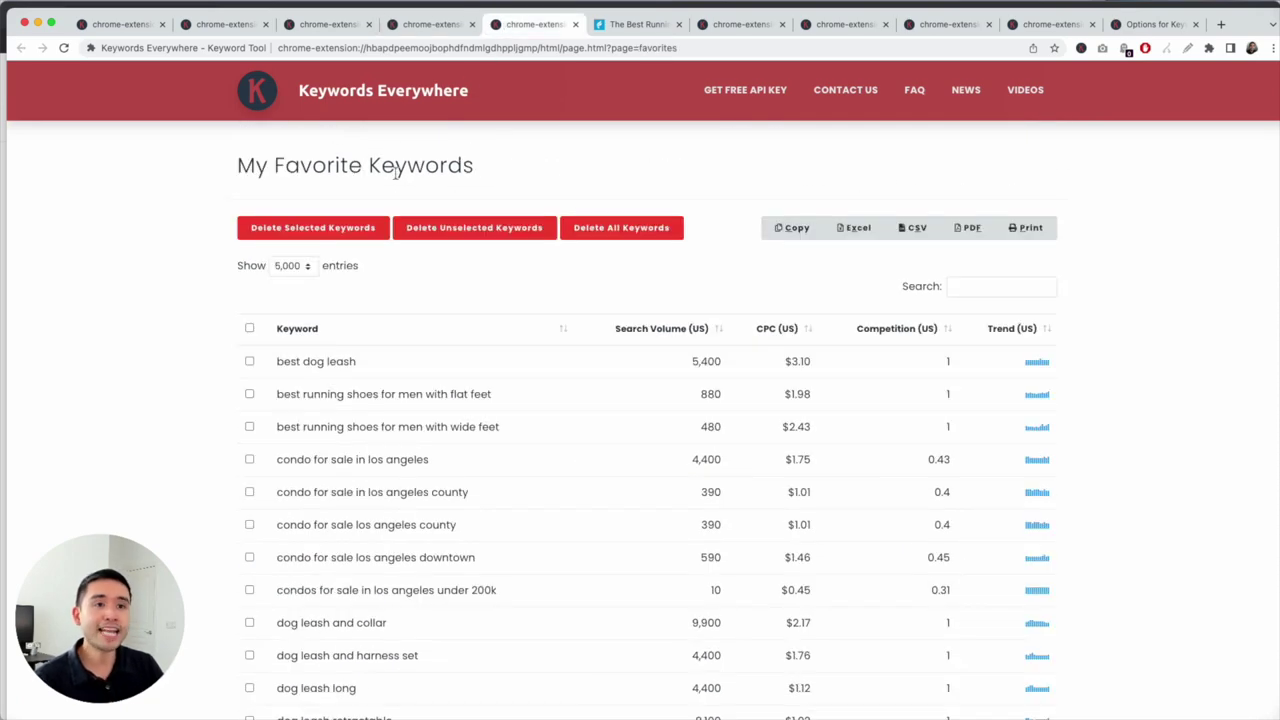
left_click_drag(258, 163, 407, 166)
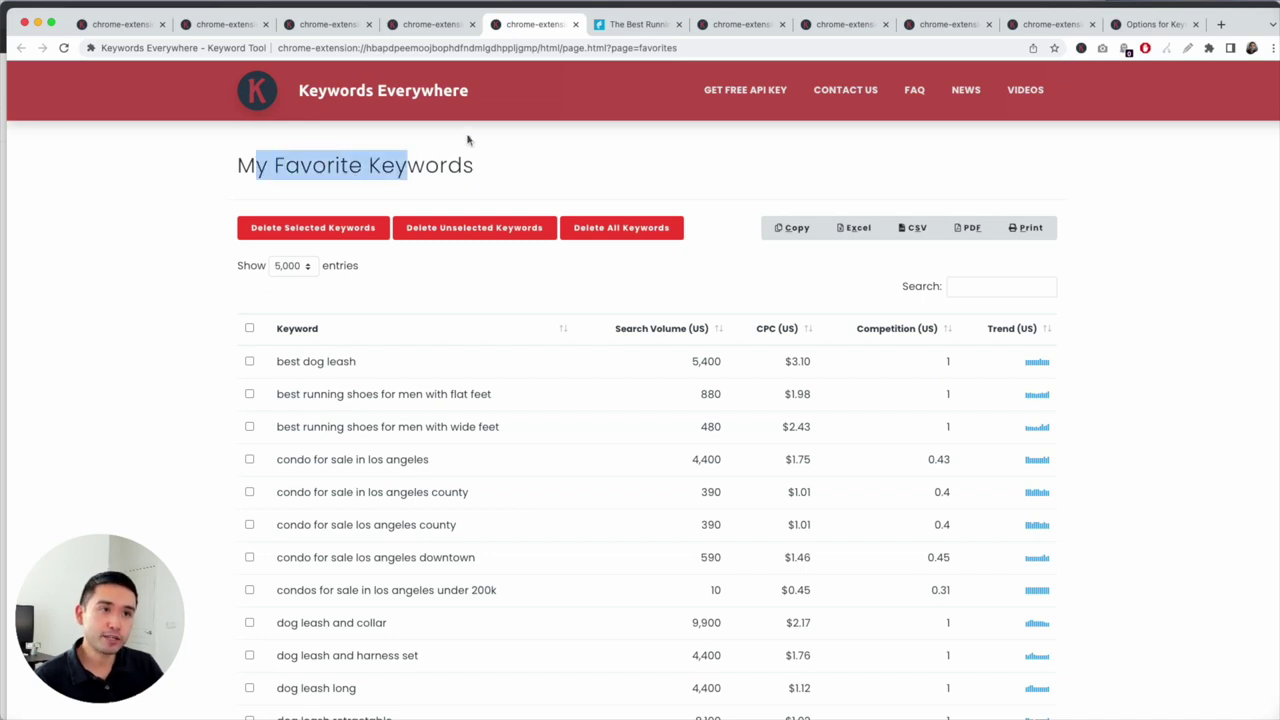
left_click(416, 27)
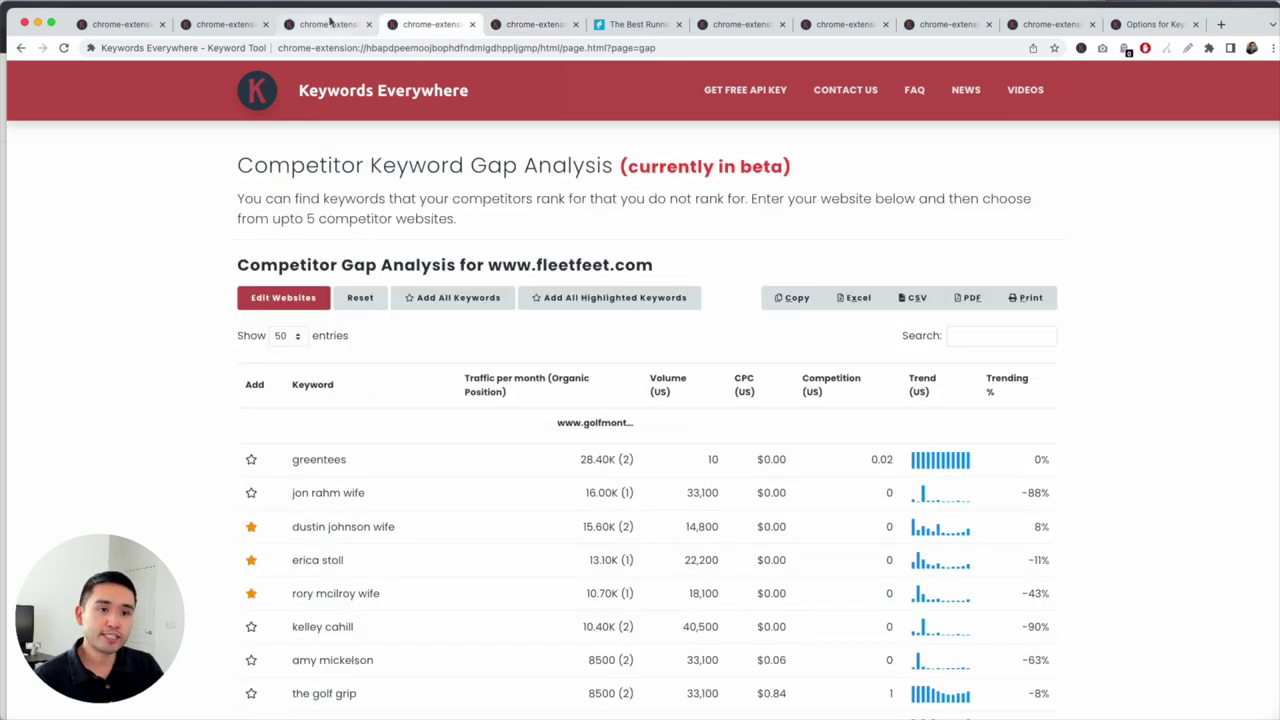
left_click(251, 459)
left_click(251, 493)
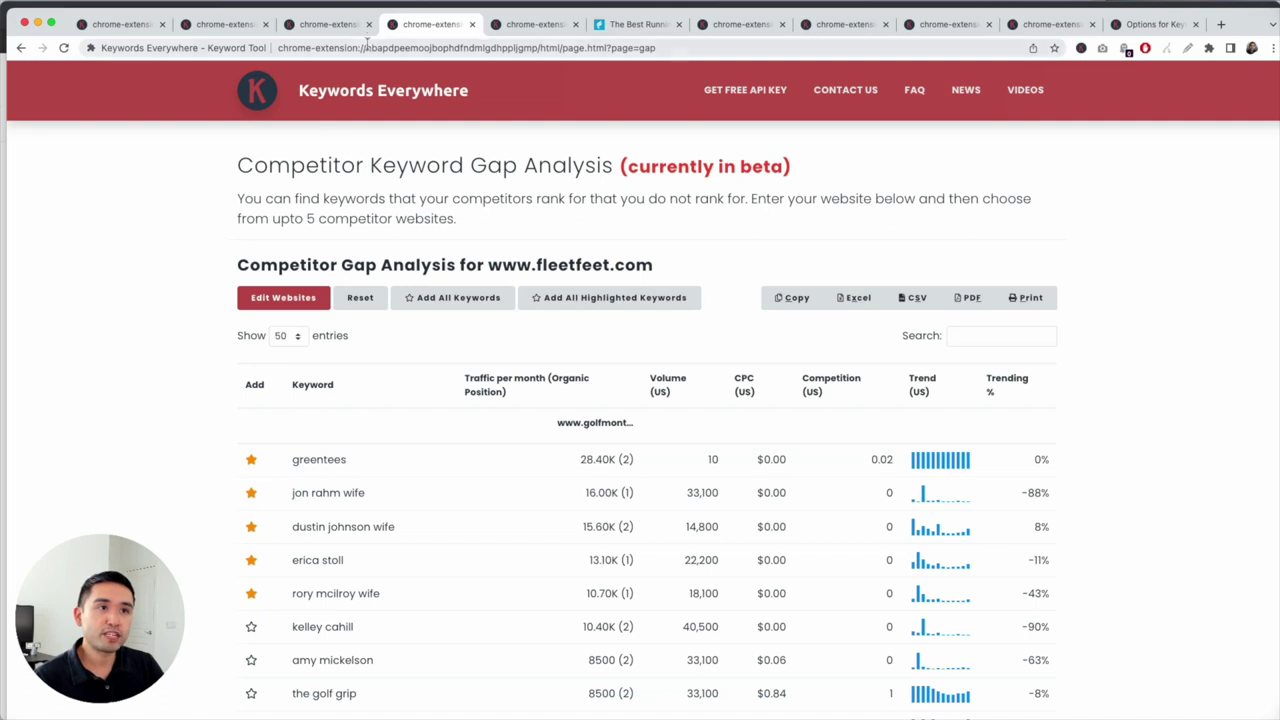
Add "running shoes" and "mens running shoes" from the bulk trend volume results to the favorite keywords.
left_click(357, 20)
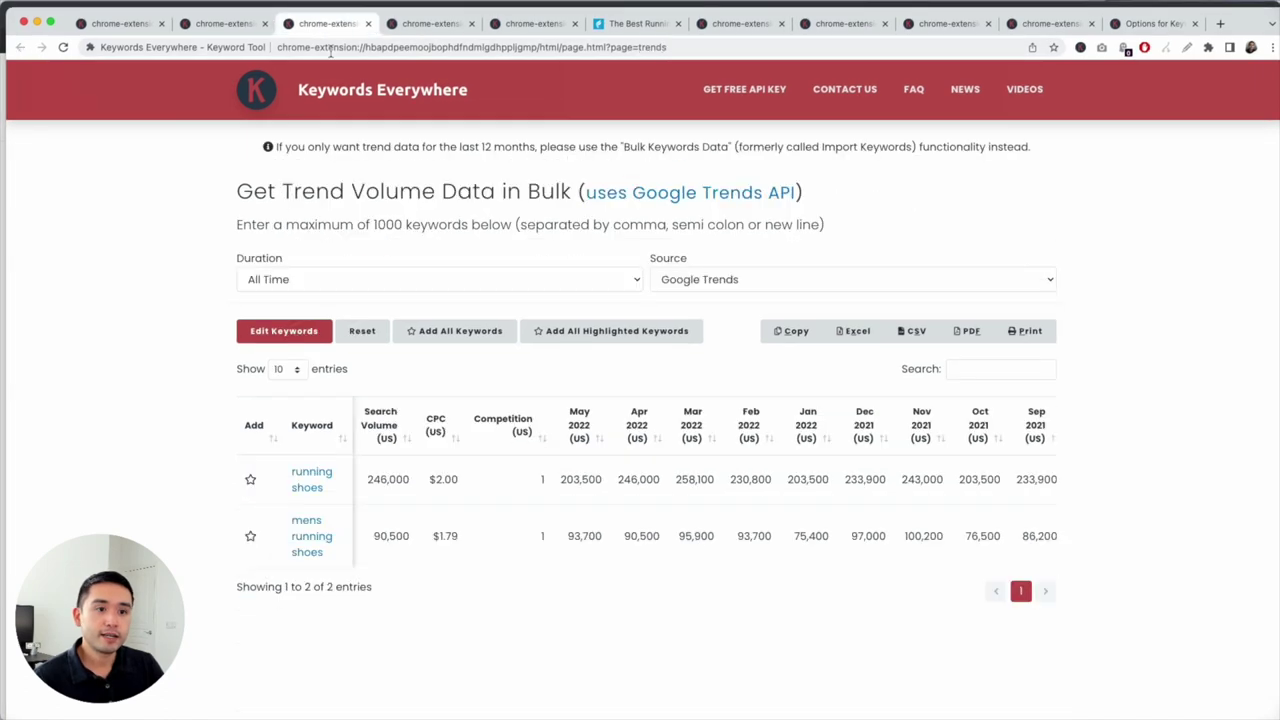
left_click(251, 482)
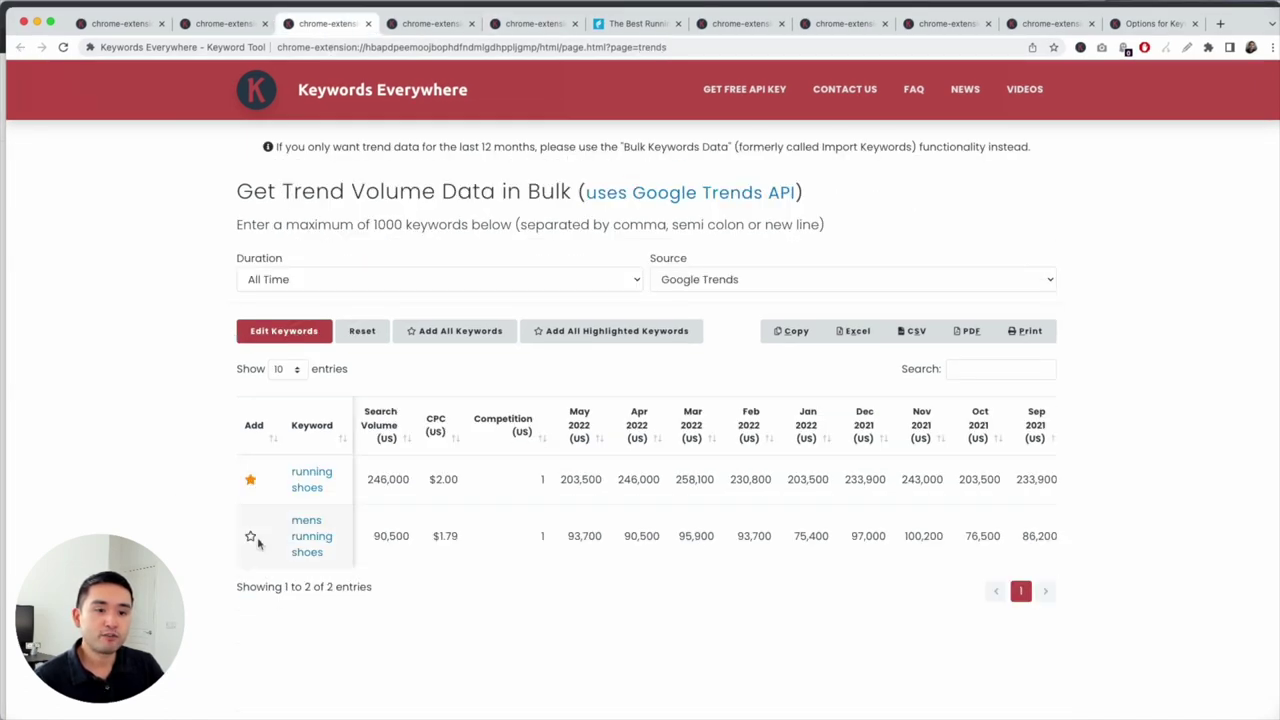
left_click(251, 537)
Return to the My Favorite Keywords page and locate that tool in the Keywords Everywhere extension menu.
left_click(533, 23)
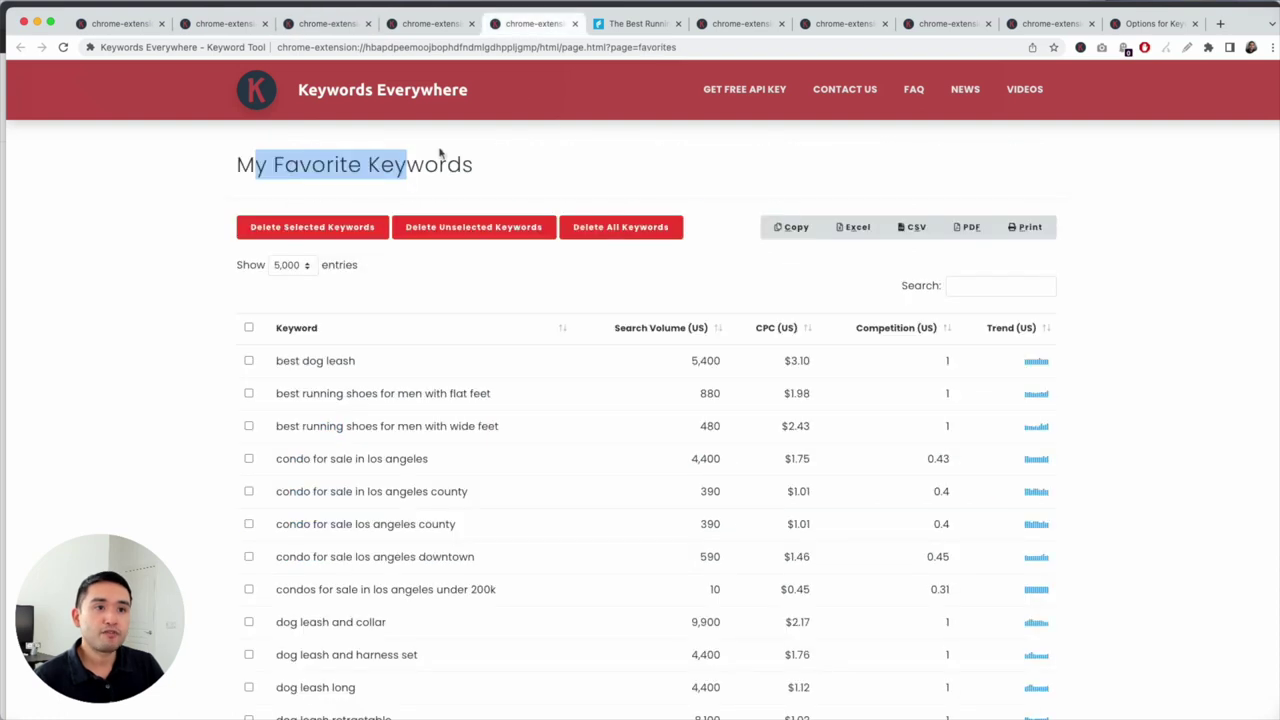
left_click(530, 158)
left_click(1079, 48)
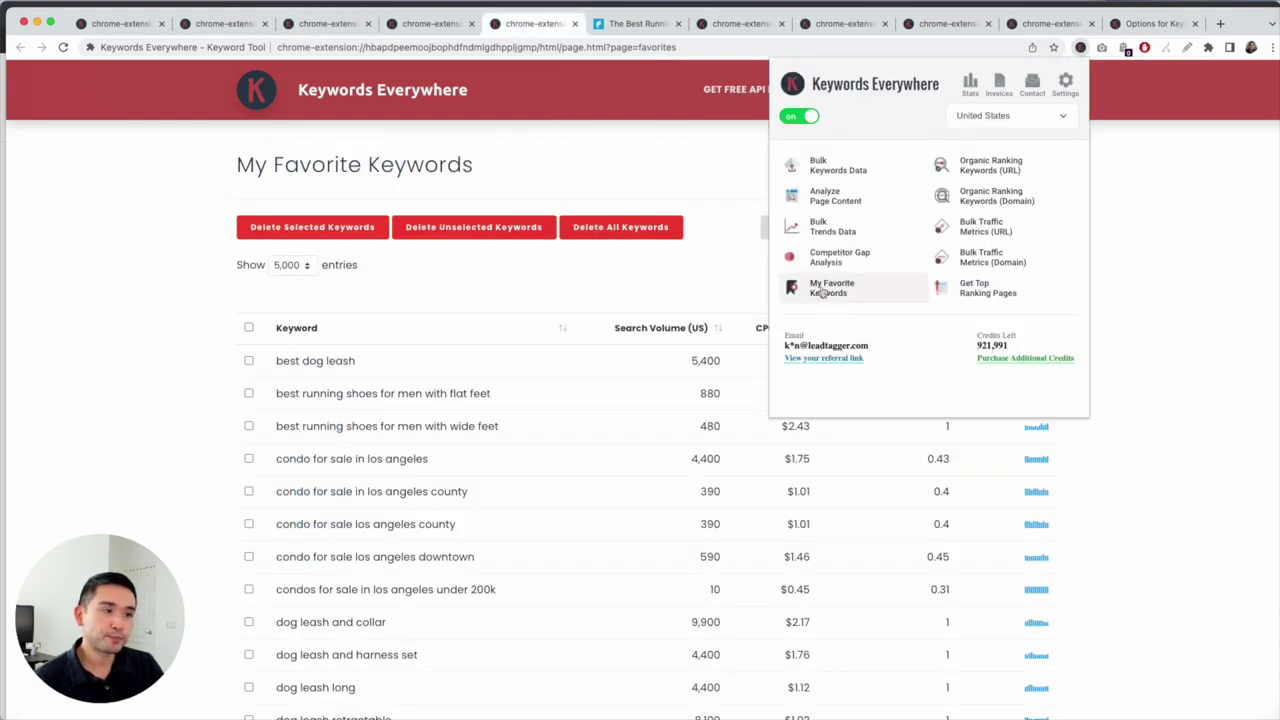
left_click(745, 290)
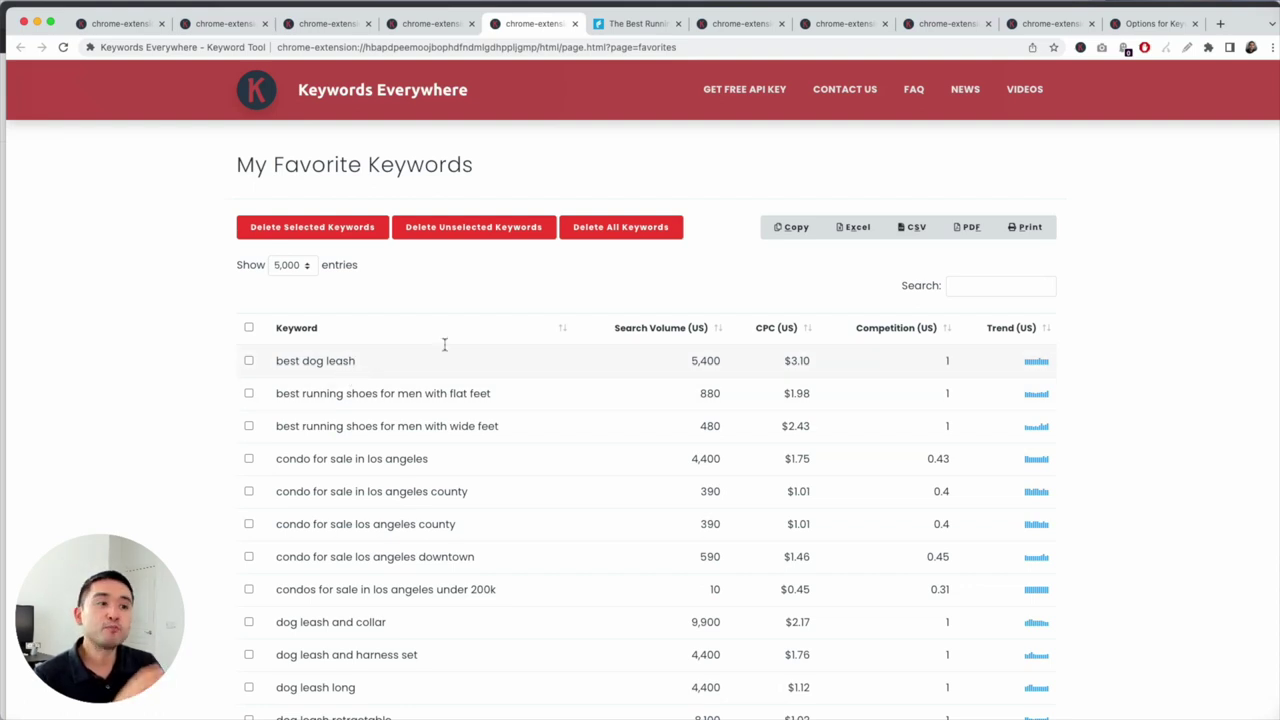
Look through the saved favorite keywords and their search volume, CPC, competition and trend data.
scroll(626, 414, "down", 2)
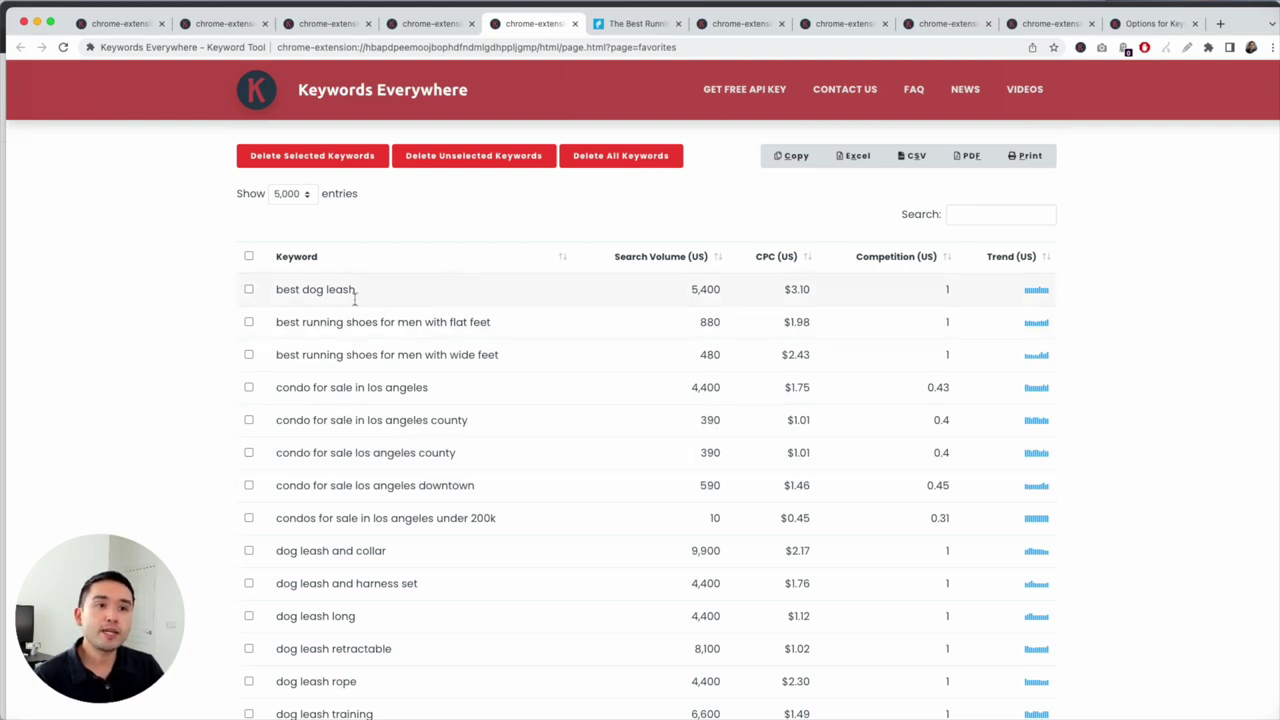
scroll(357, 297, "down", 2)
scroll(386, 410, "down", 1)
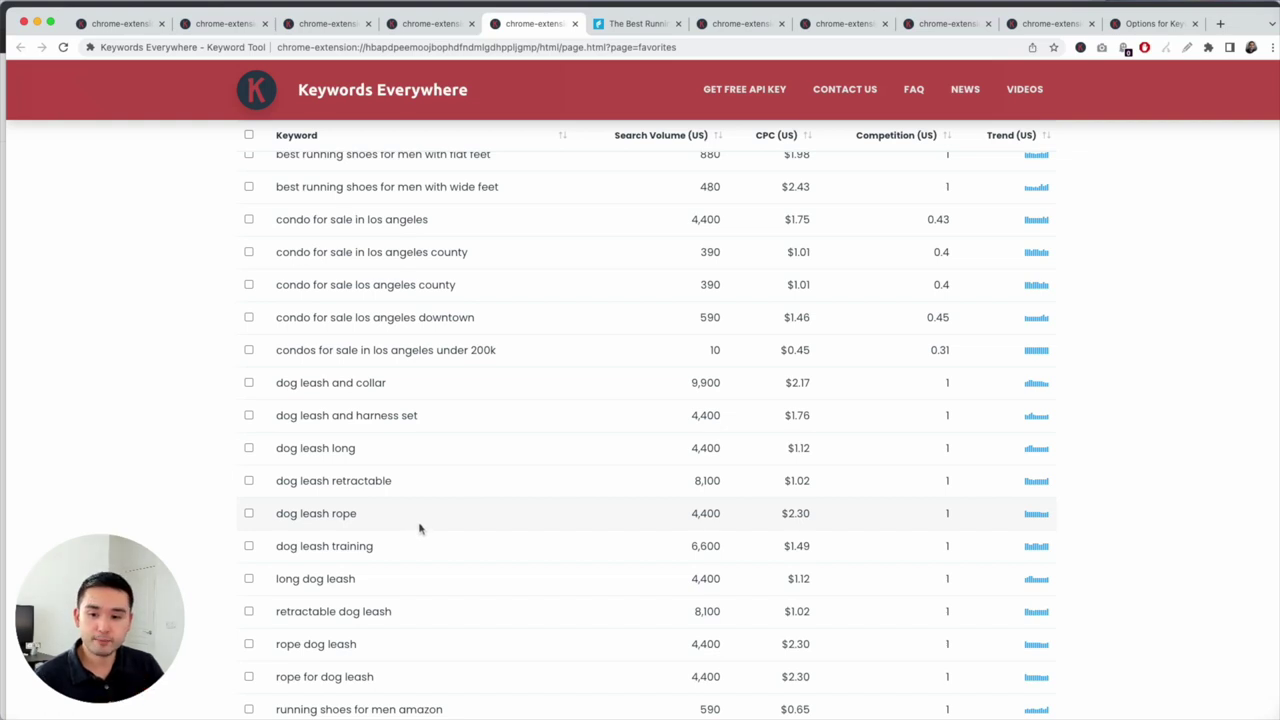
scroll(423, 531, "up", 2)
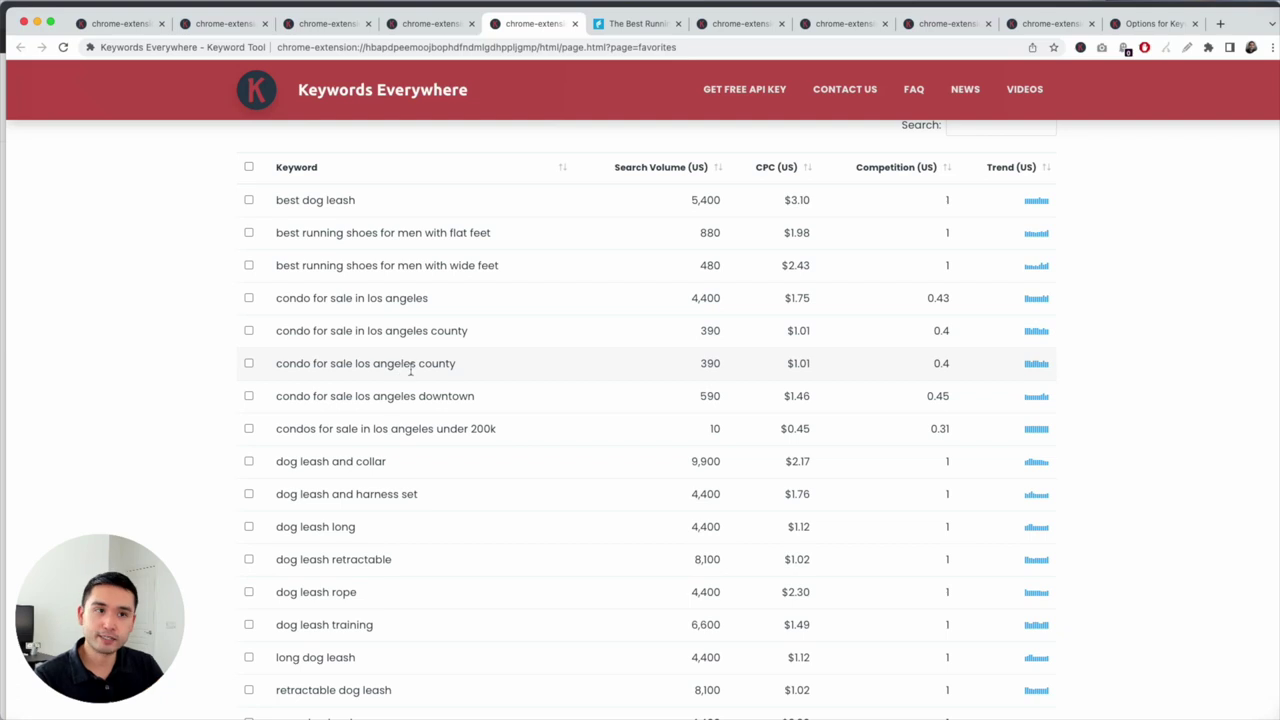
scroll(410, 370, "up", 4)
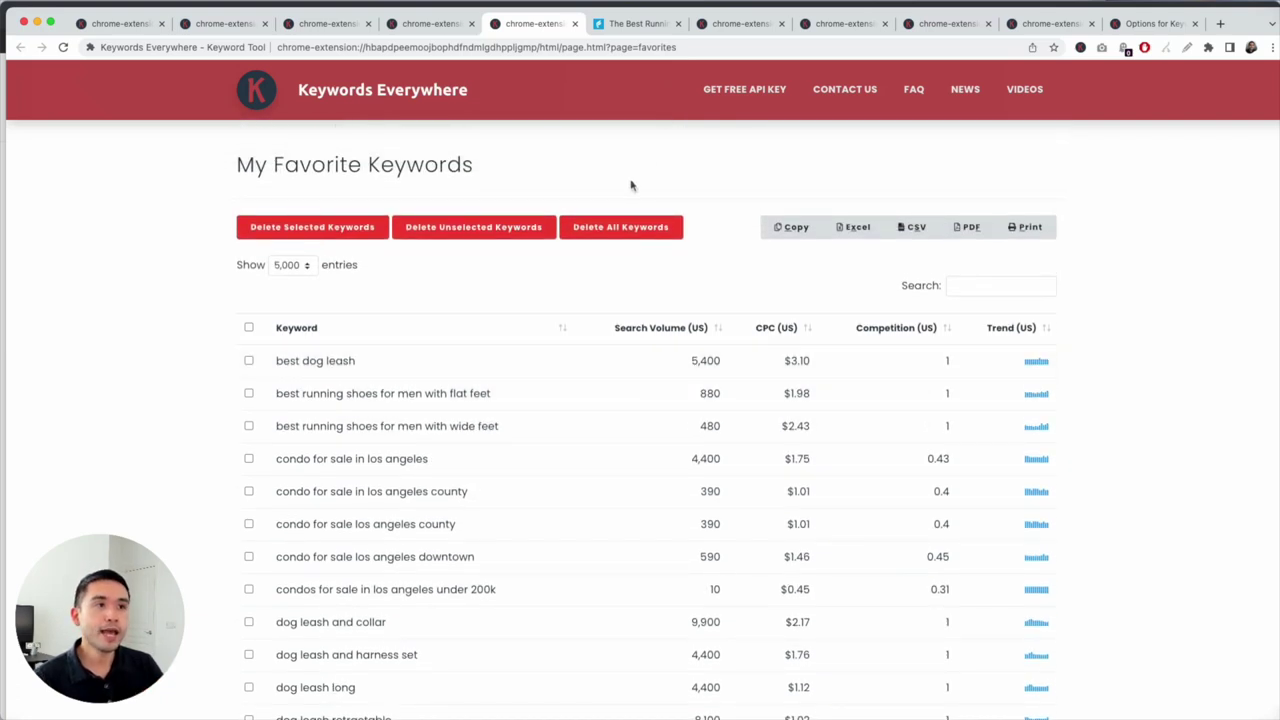
Switch to Fleet Feet's running shoe buyers guide and locate Organic Ranking Keywords (URL) in the extension menu.
left_click(638, 23)
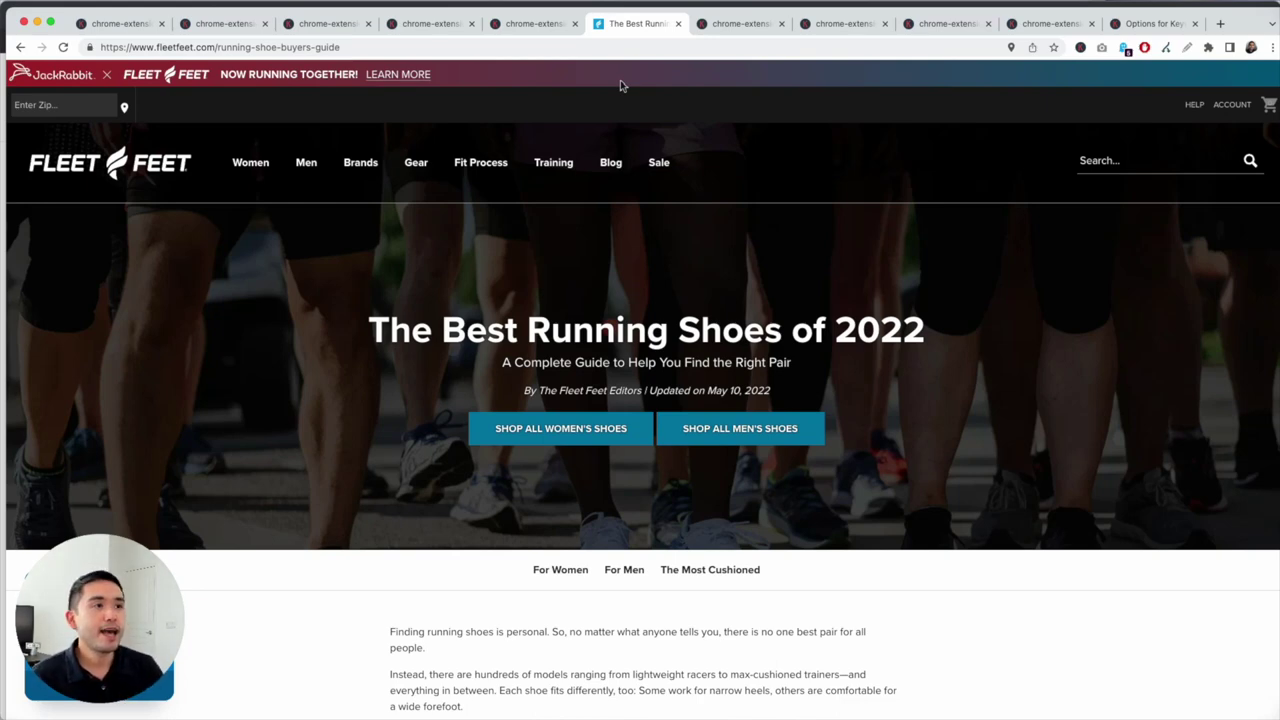
left_click(1080, 48)
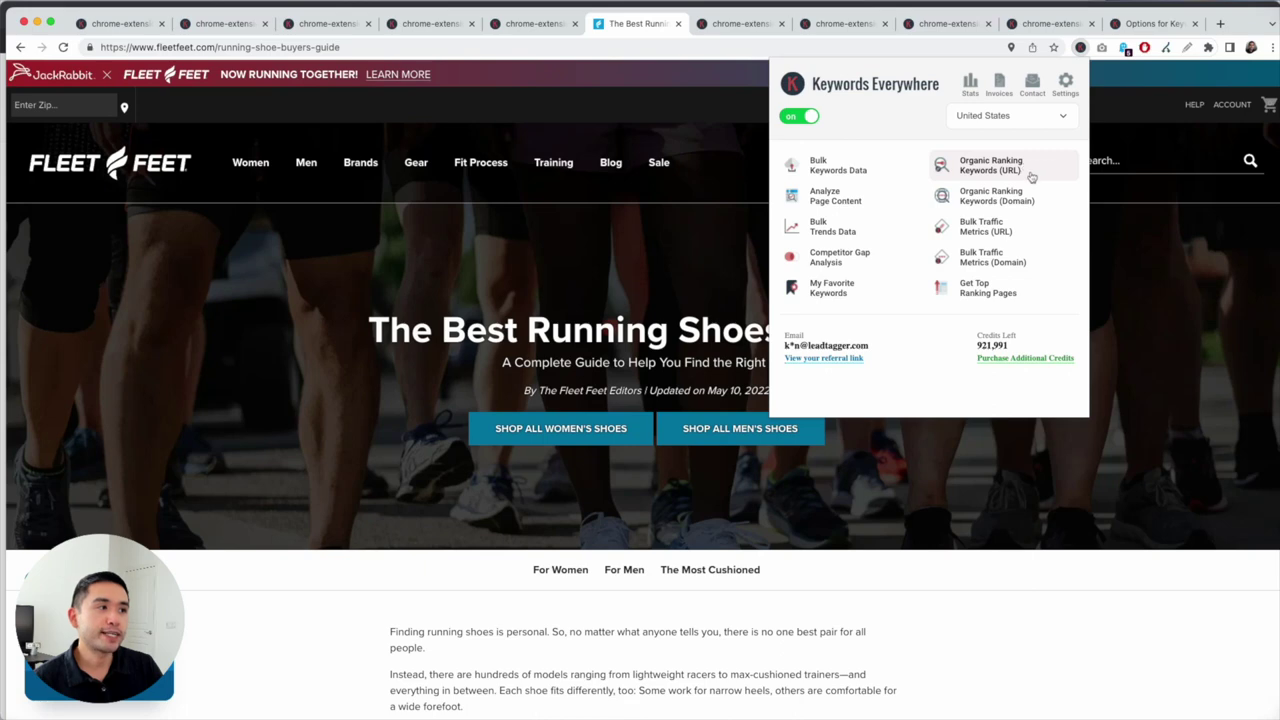
left_click(740, 160)
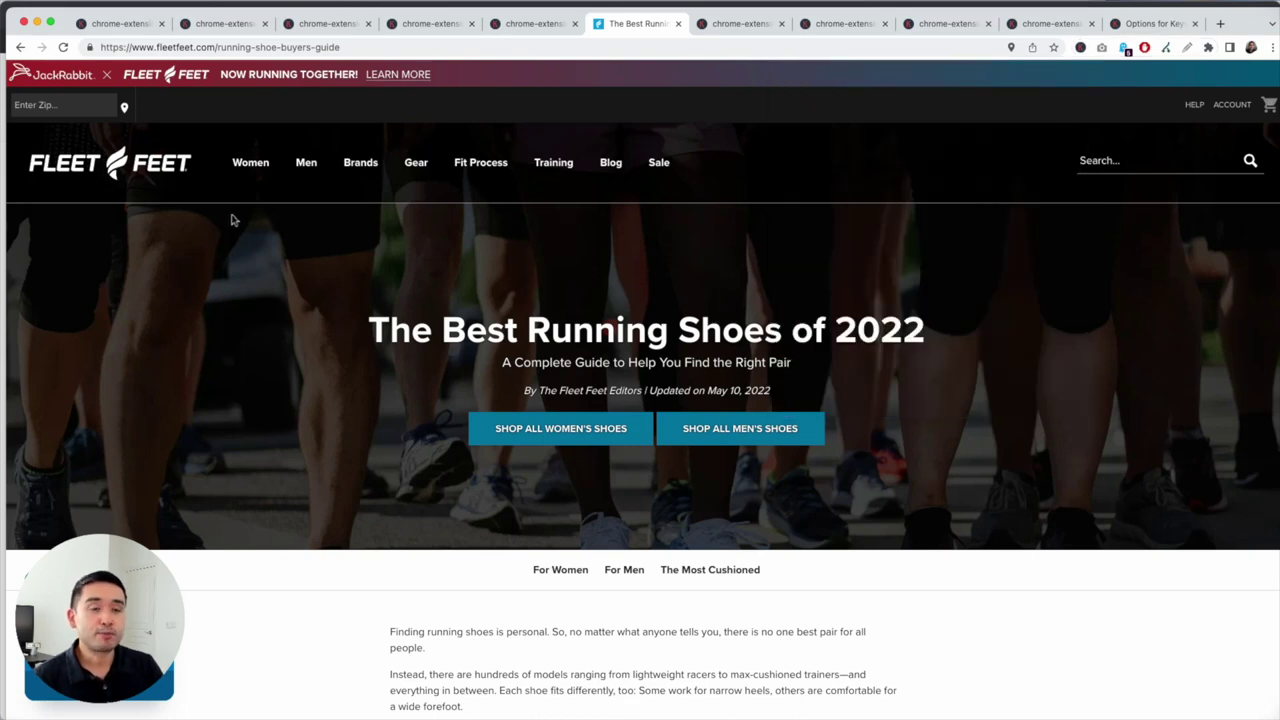
Open the ranking keywords report for the Fleet Feet running-shoe-buyers-guide URL and look through its keywords.
left_click(706, 27)
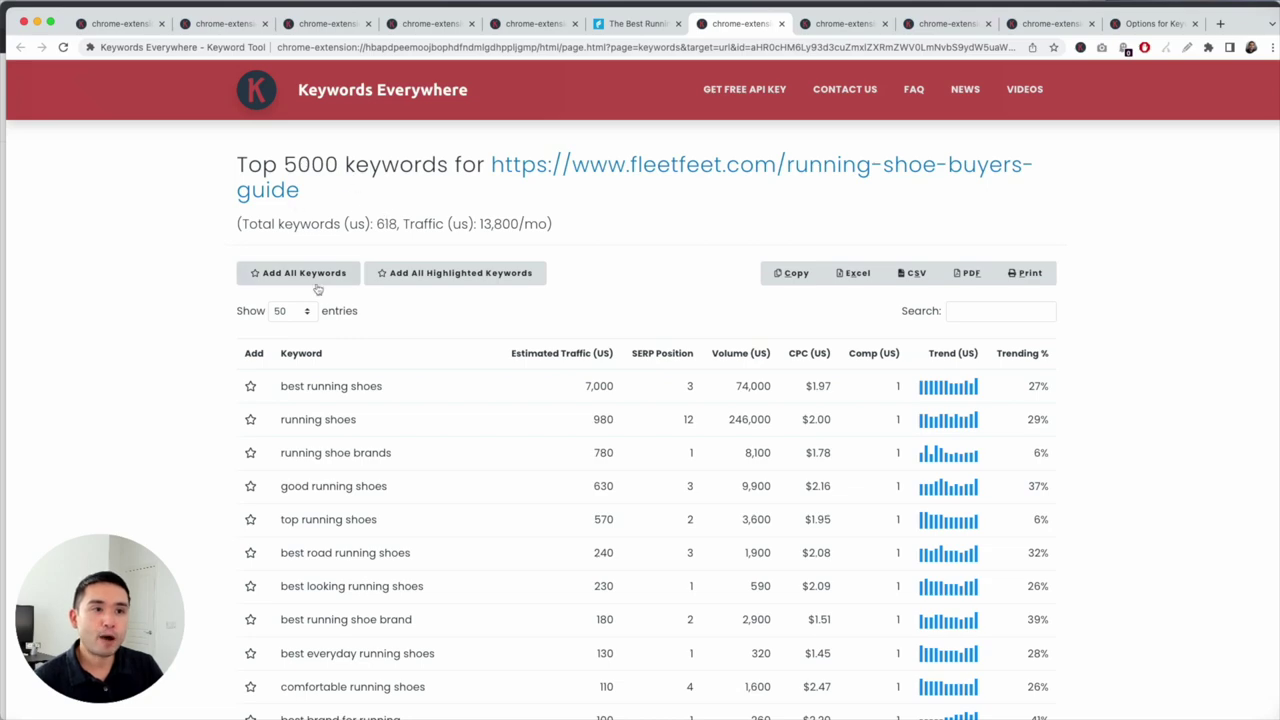
scroll(378, 378, "down", 4)
scroll(378, 378, "down", 5)
scroll(374, 363, "up", 9)
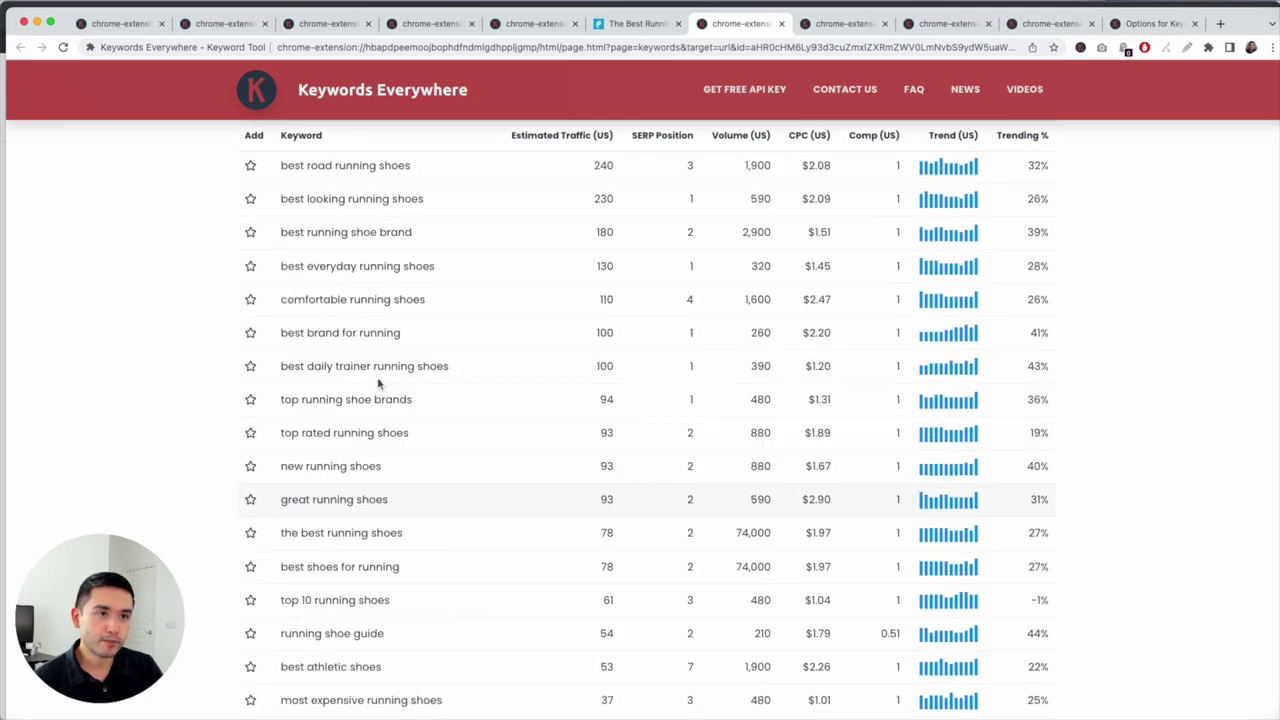
Revisit Fleet Feet's running shoe buyers guide, return to its ranking keywords report and look through the keywords again.
left_click(636, 24)
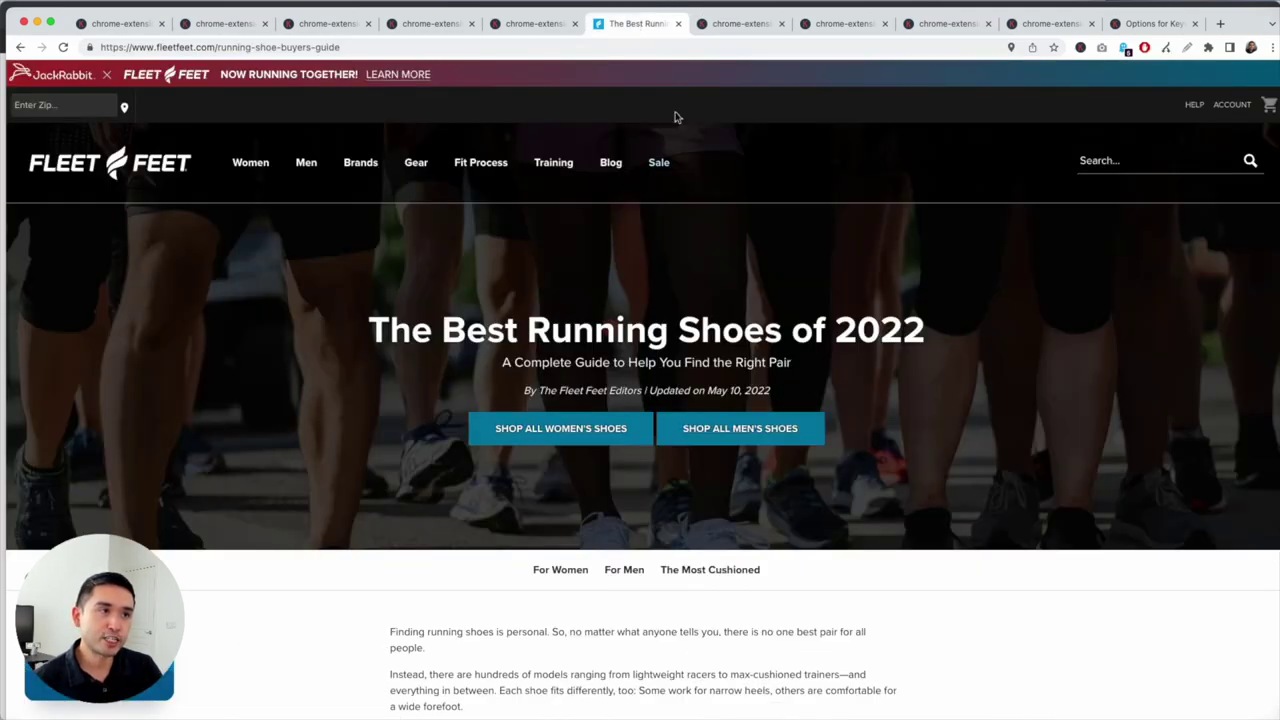
left_click(731, 26)
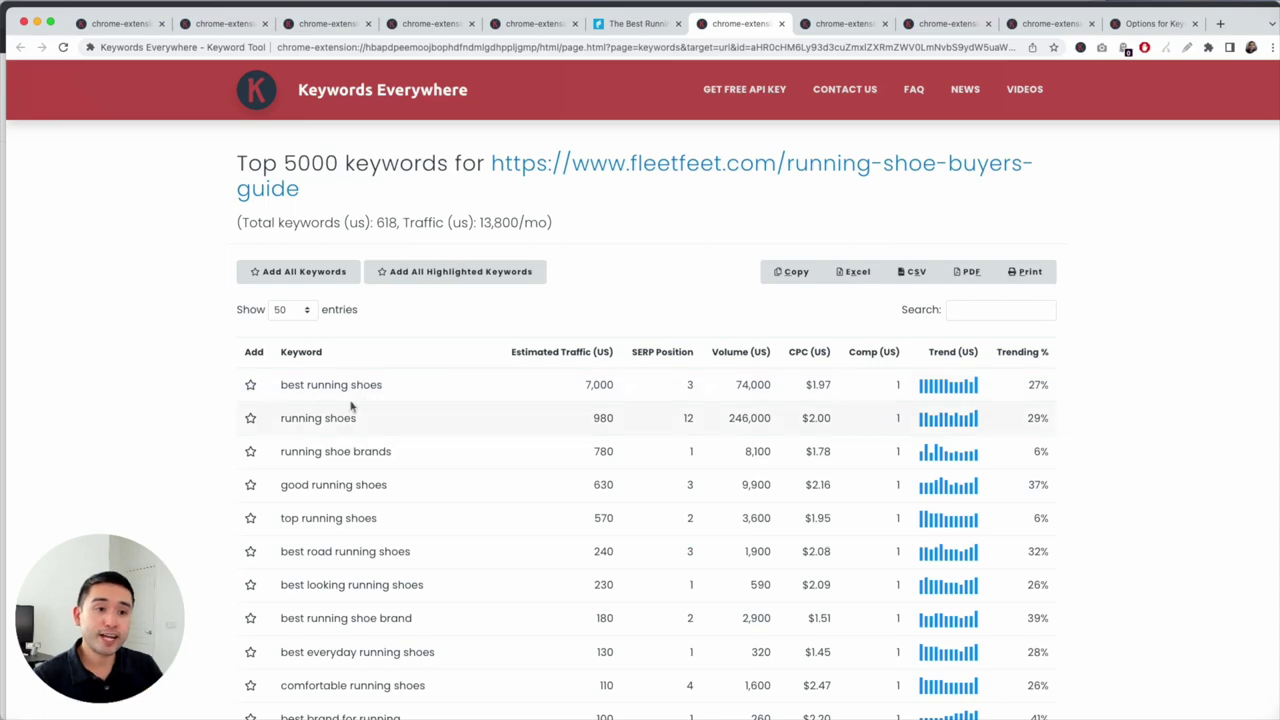
scroll(351, 406, "down", 6)
scroll(351, 327, "down", 2)
scroll(343, 629, "up", 10)
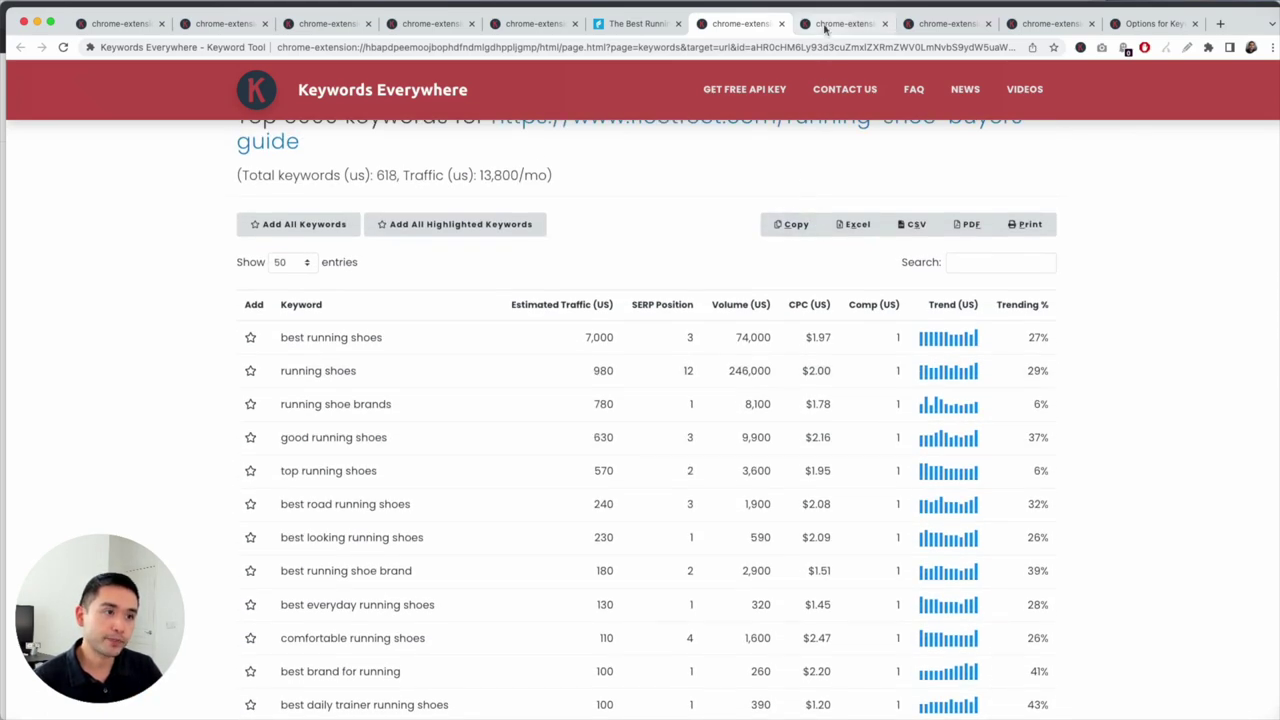
Show the buyers guide's Keyword Density Analysis and locate Analyze Page Content in the extension menu on the Fleet Feet page.
left_click(826, 27)
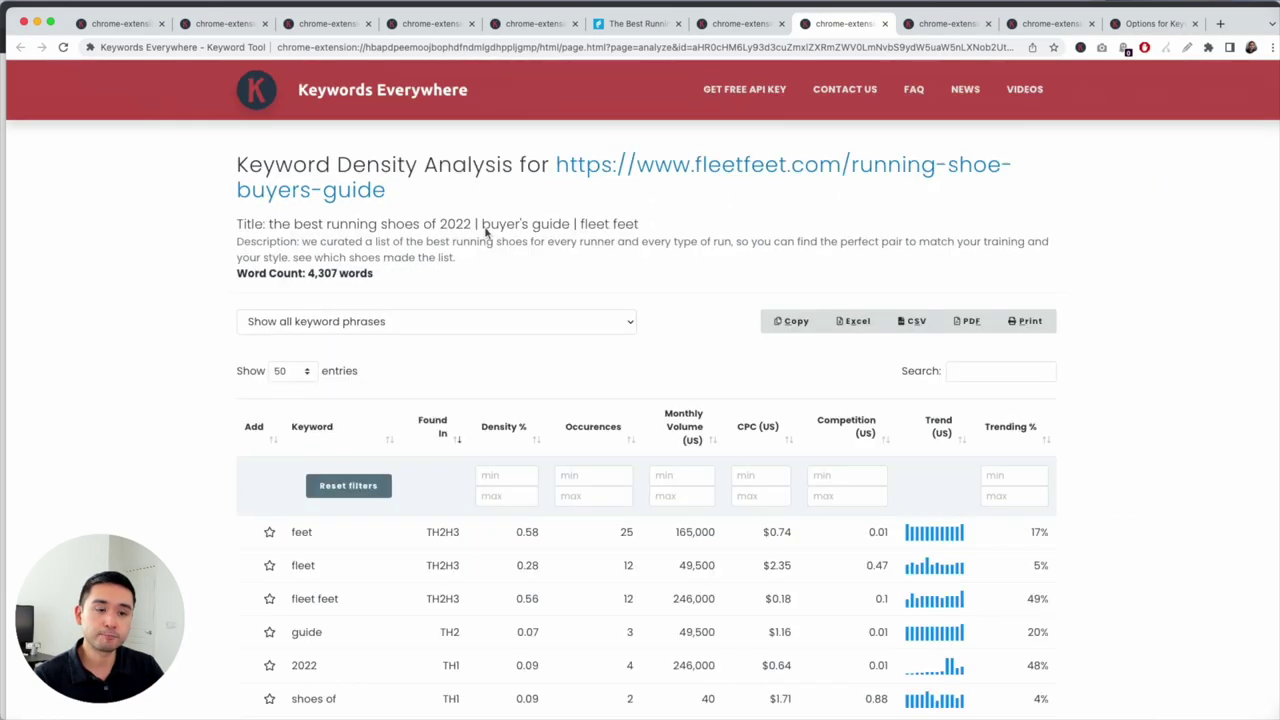
left_click(640, 23)
left_click(1080, 47)
left_click(832, 197)
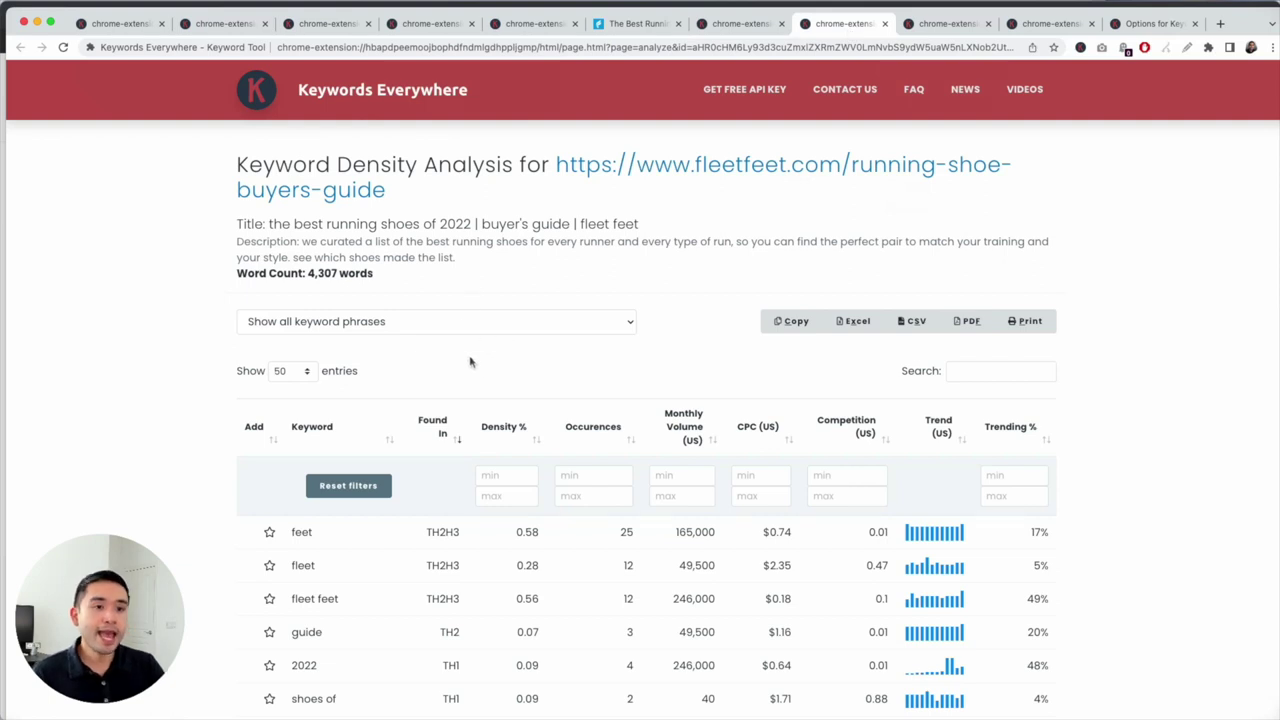
Look through the buyers guide's density analysis, covering its keyword table, page title, description and word count.
scroll(471, 360, "down", 3)
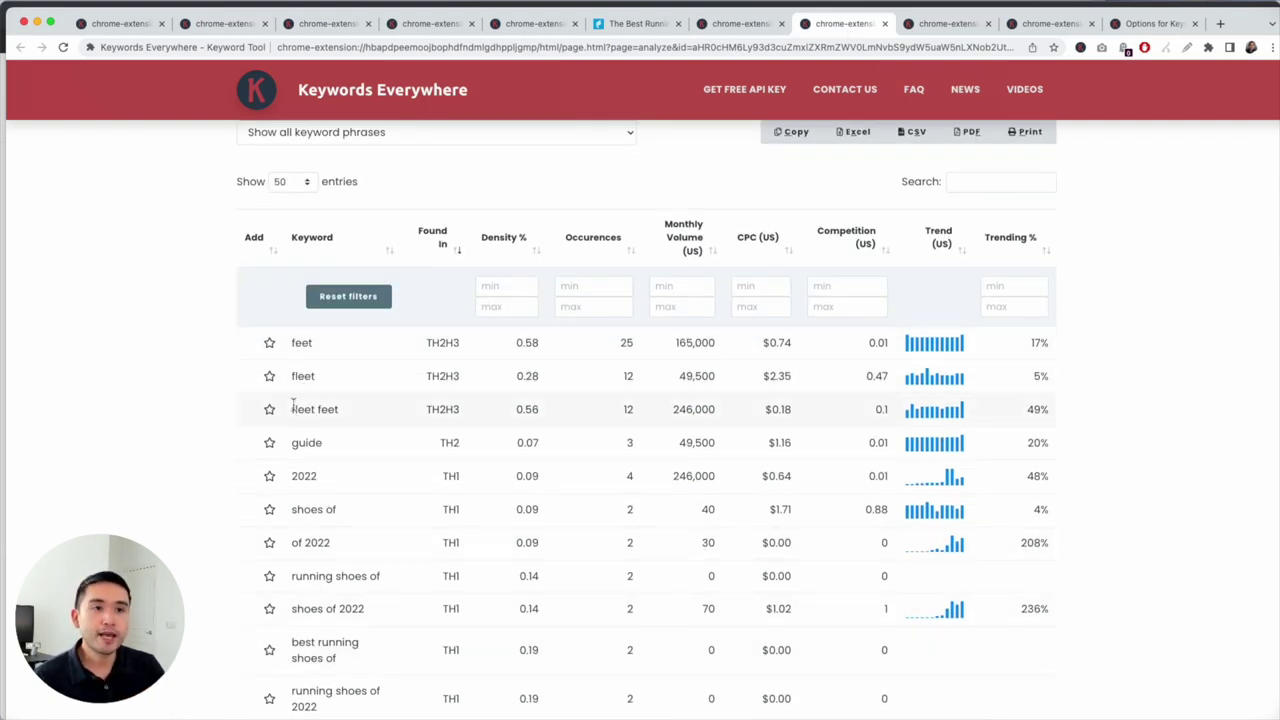
scroll(435, 293, "up", 2)
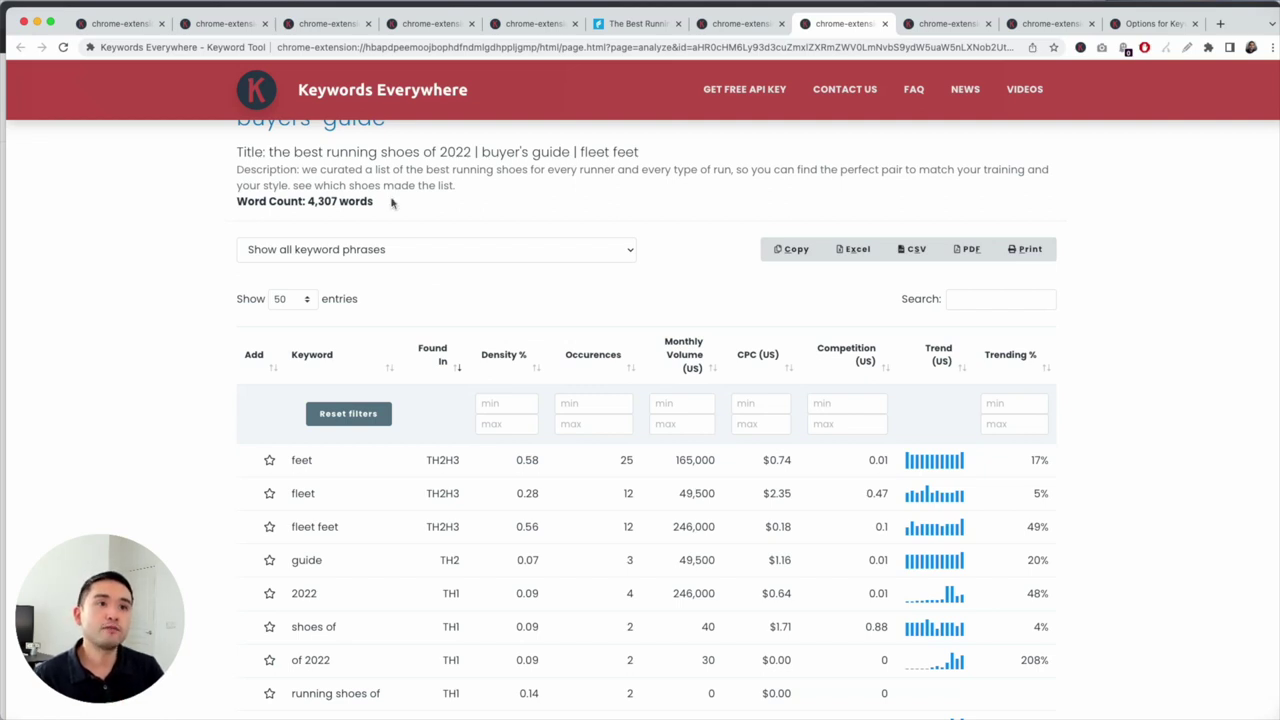
scroll(397, 214, "up", 2)
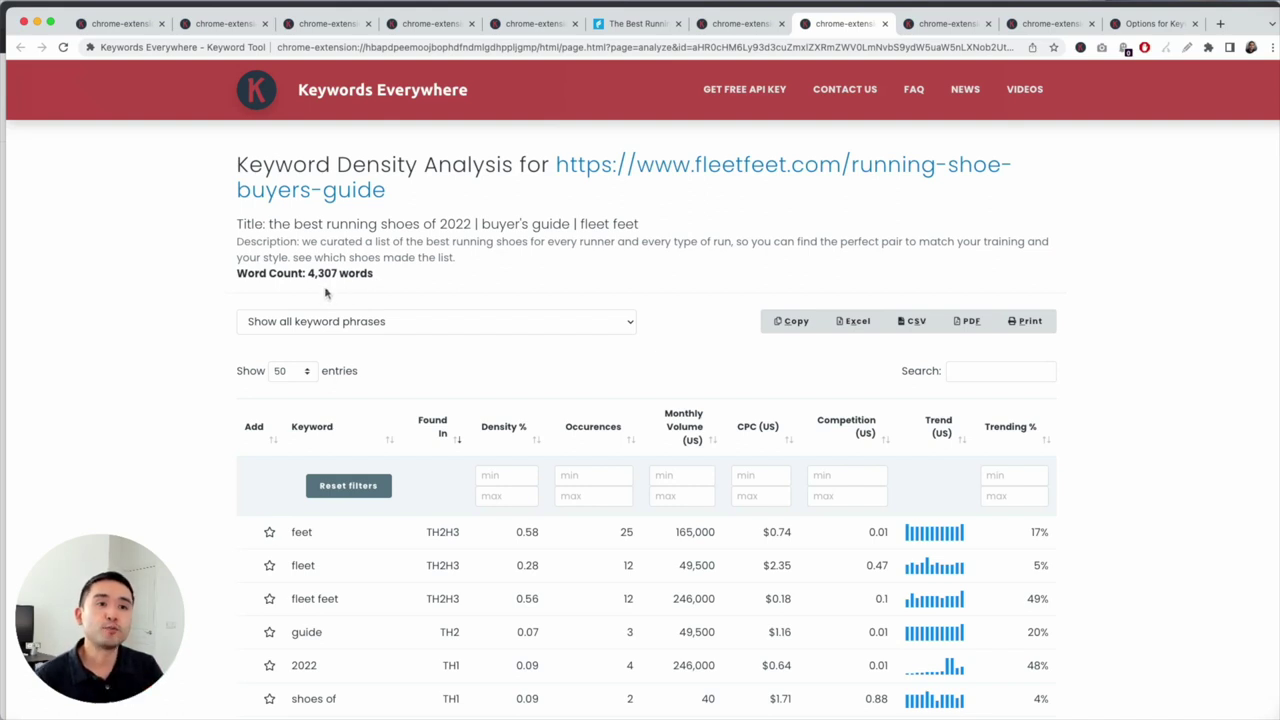
left_click(945, 30)
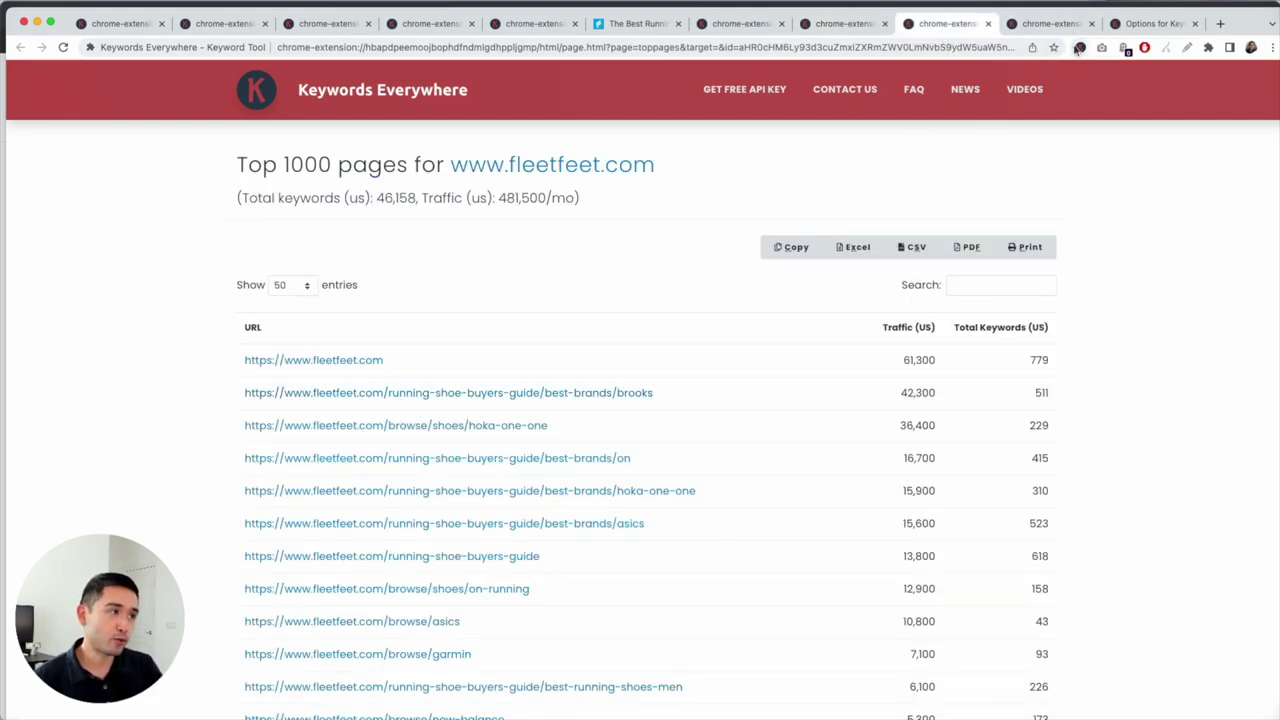
left_click(1080, 47)
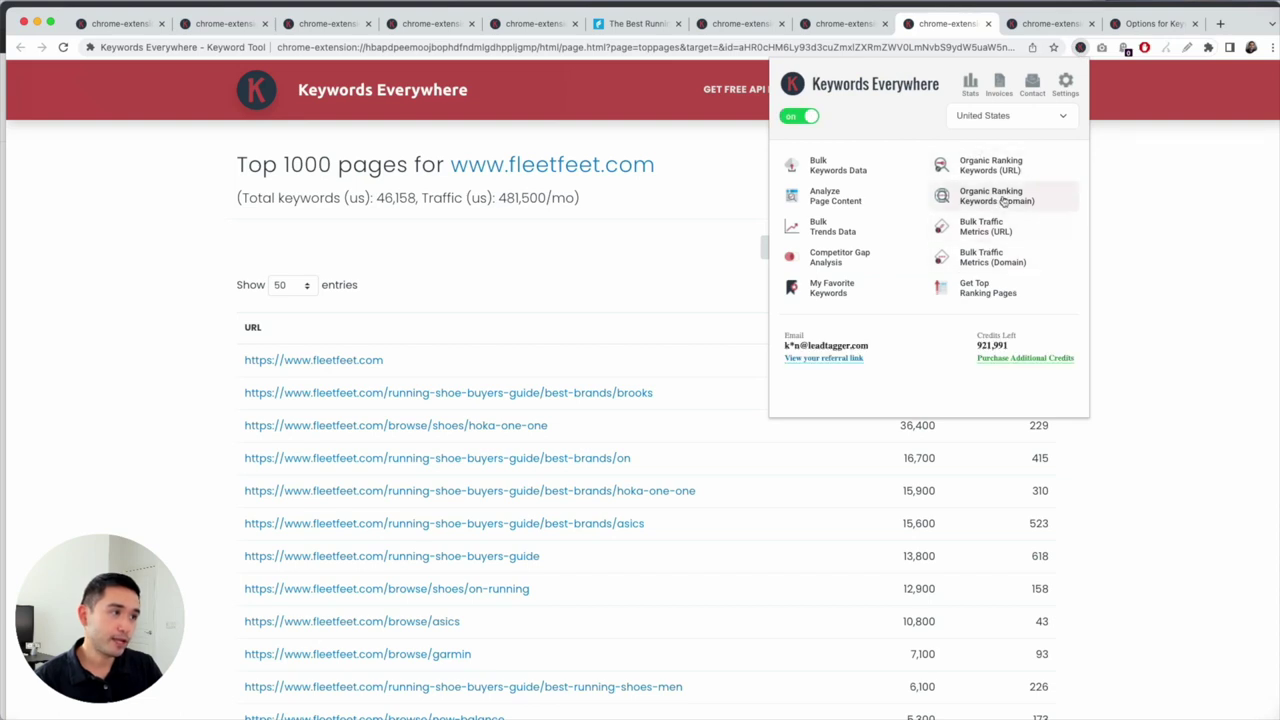
left_click(1157, 194)
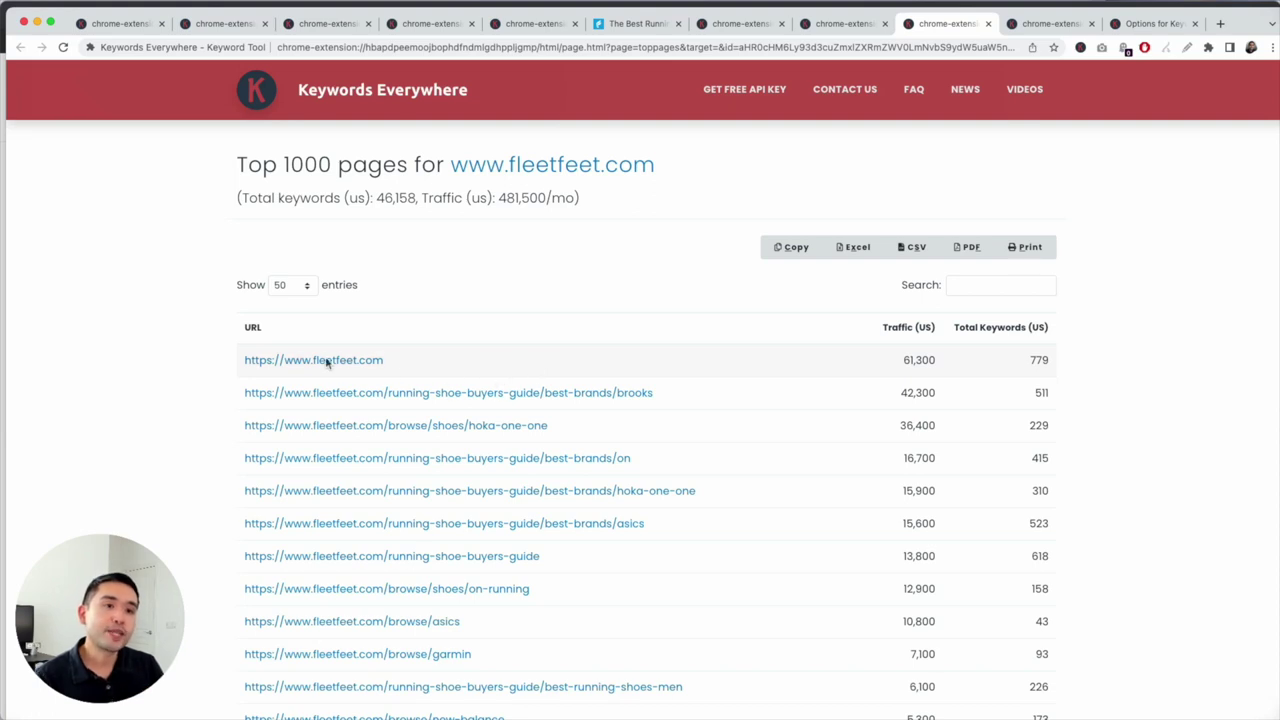
key("super+plus")
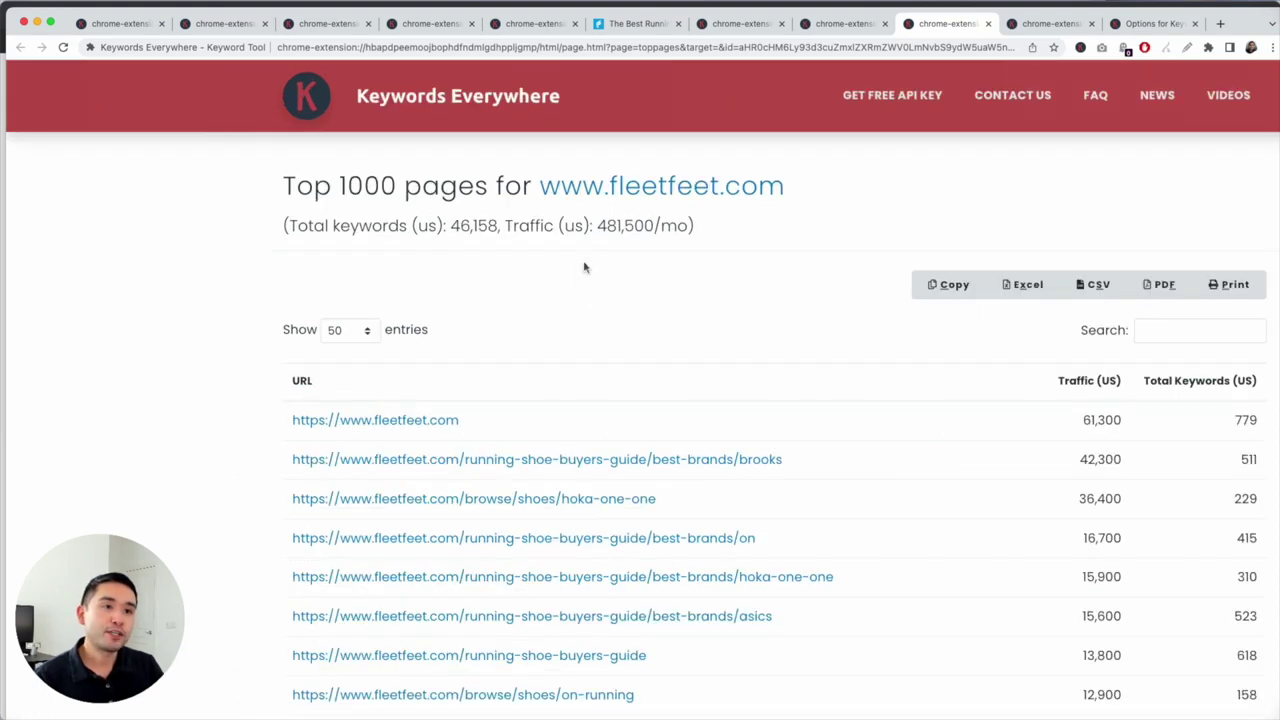
key("super+minus")
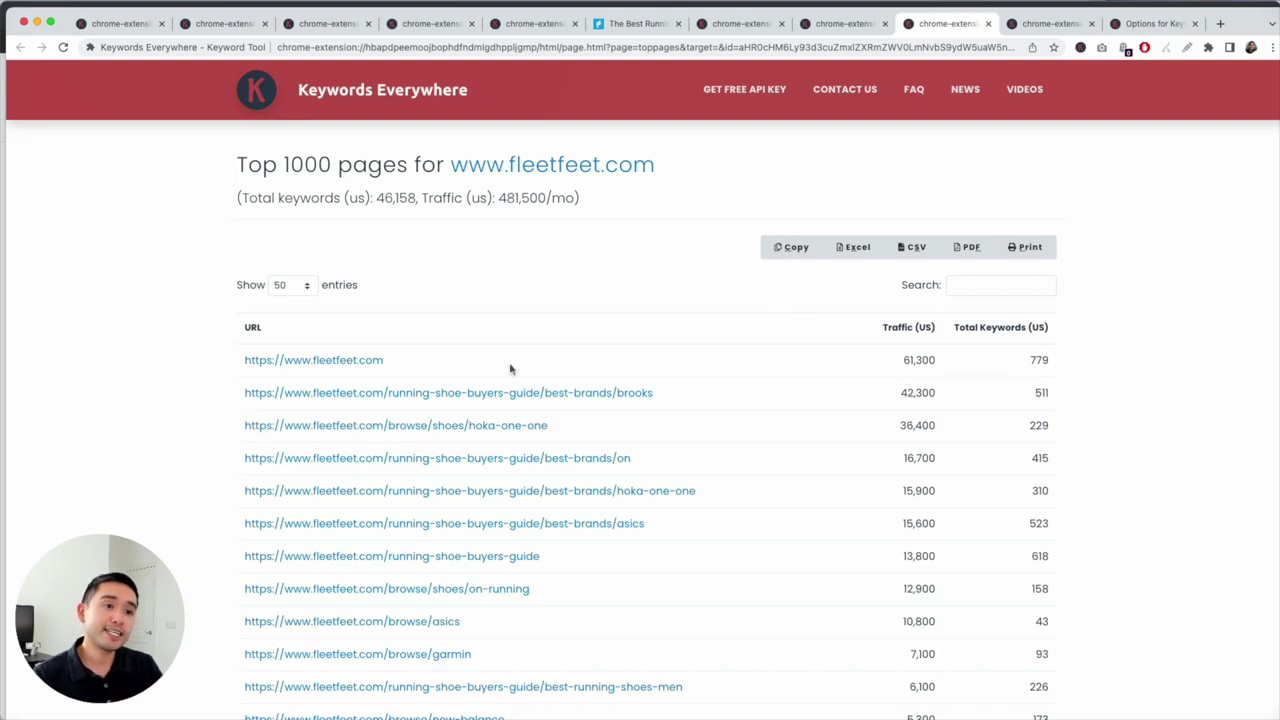
Open the ranking keywords for Fleet Feet's best-brands/brooks page, look through them, then close that report and return to the top pages report.
left_click(430, 398)
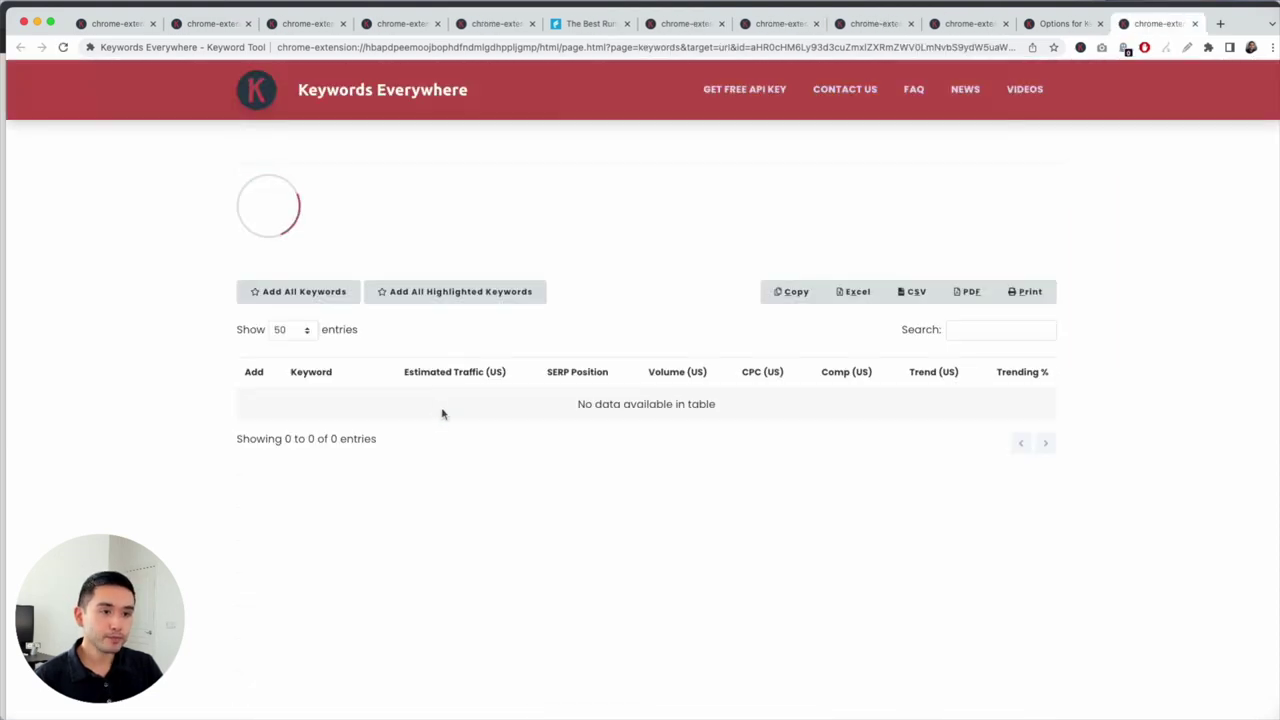
scroll(335, 600, "down", 5)
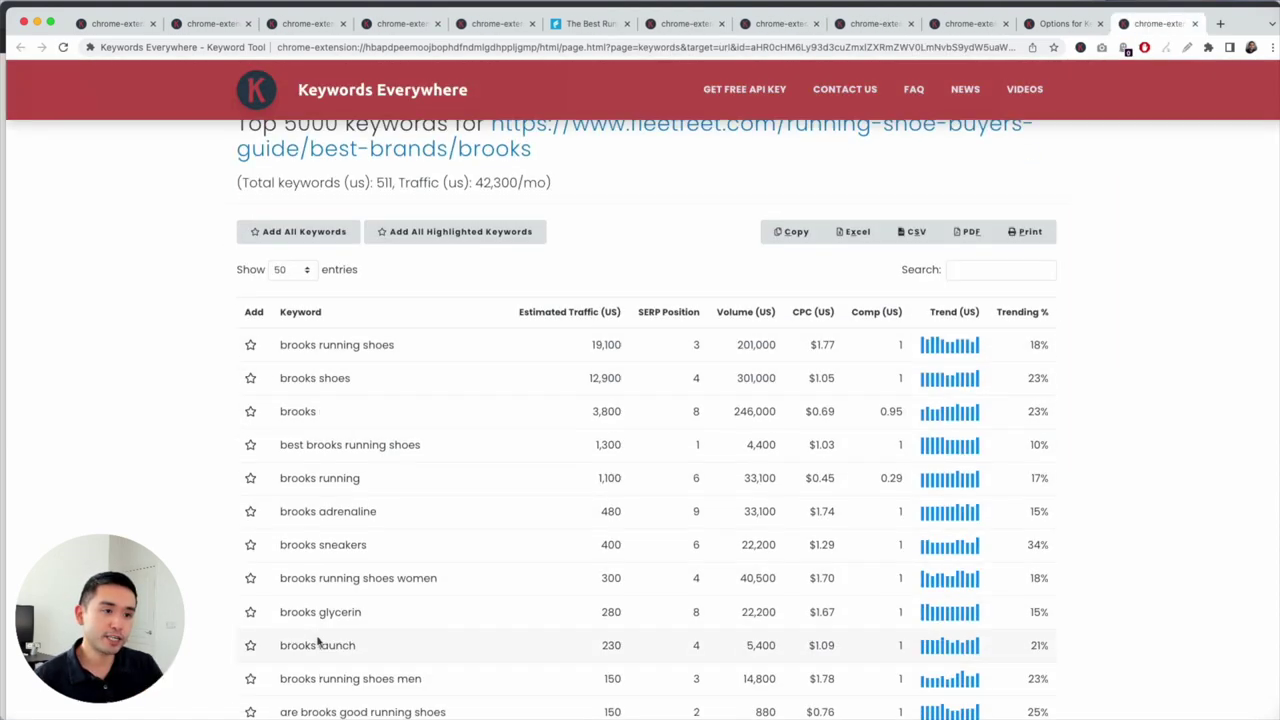
scroll(319, 637, "up", 4)
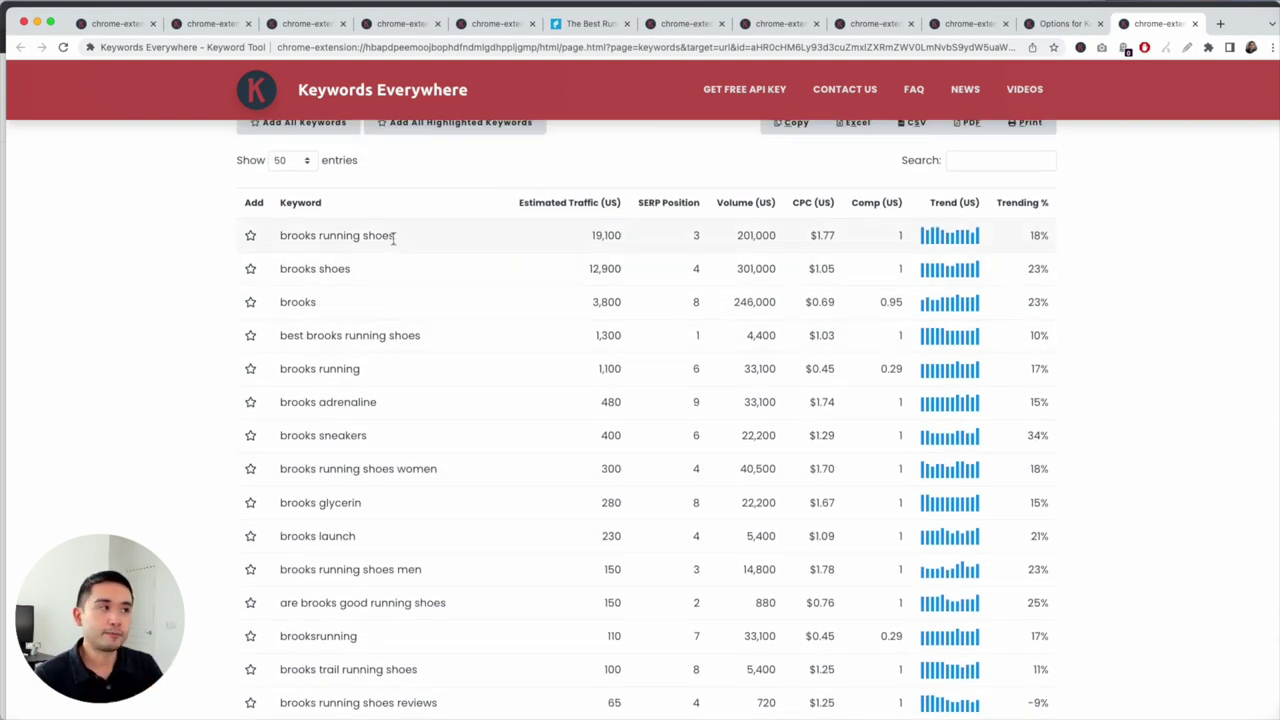
left_click(1194, 23)
left_click(922, 28)
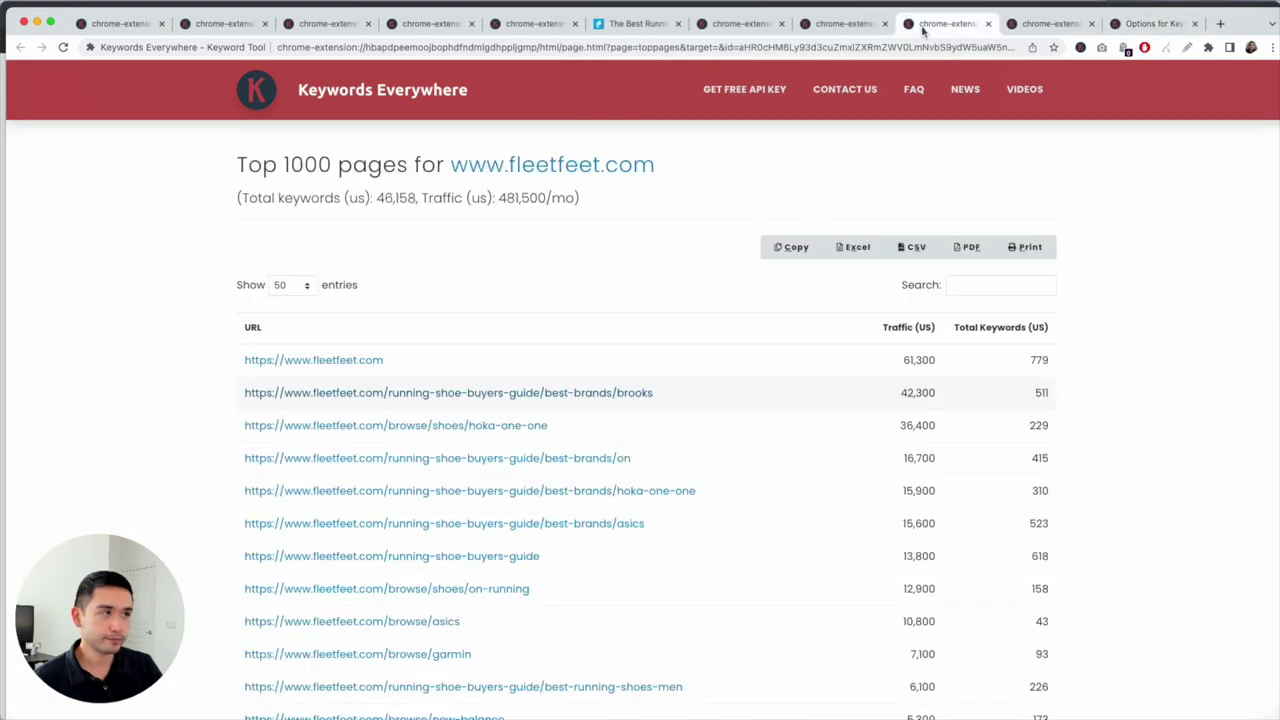
left_click(1033, 28)
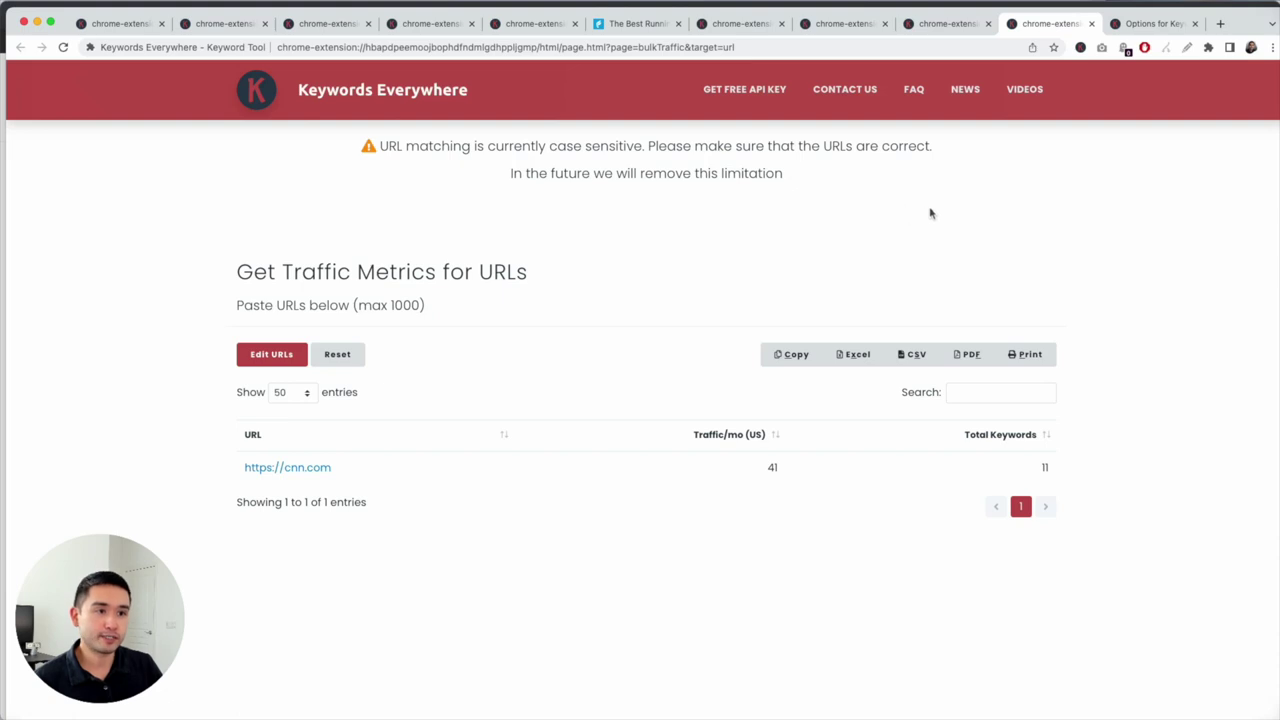
left_click(268, 353)
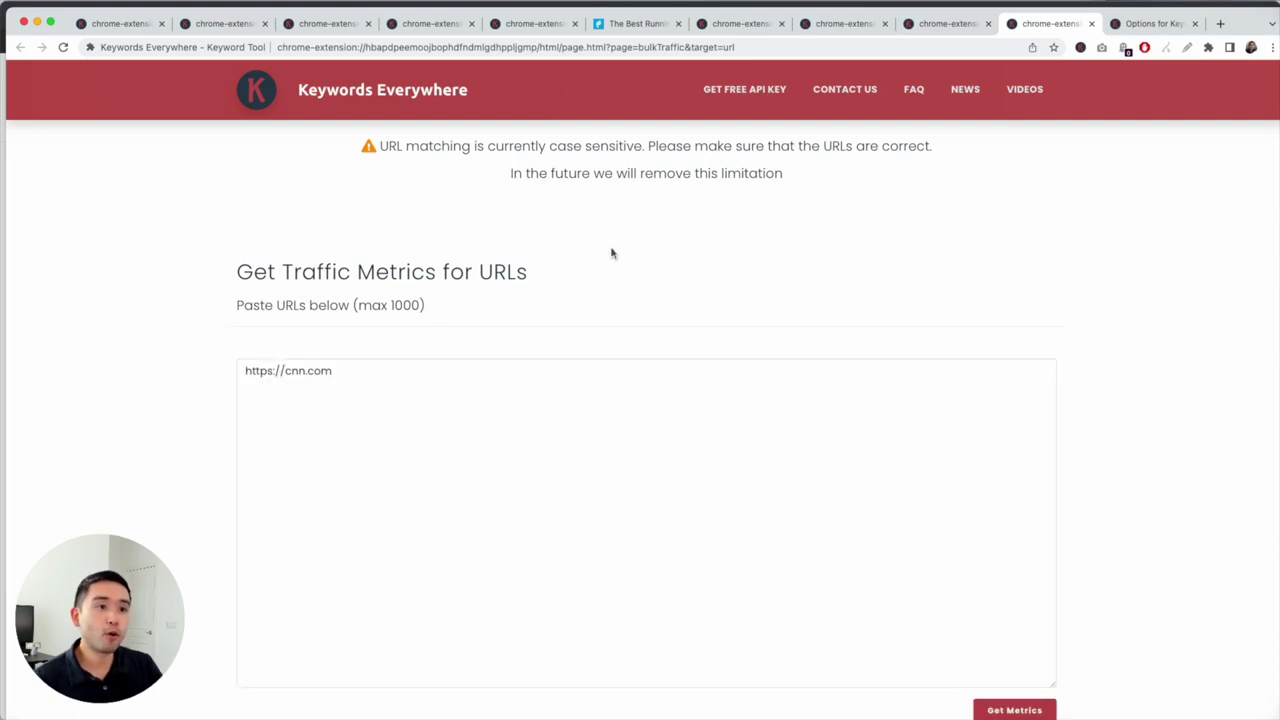
left_click(388, 392)
scroll(426, 420, "down", 2)
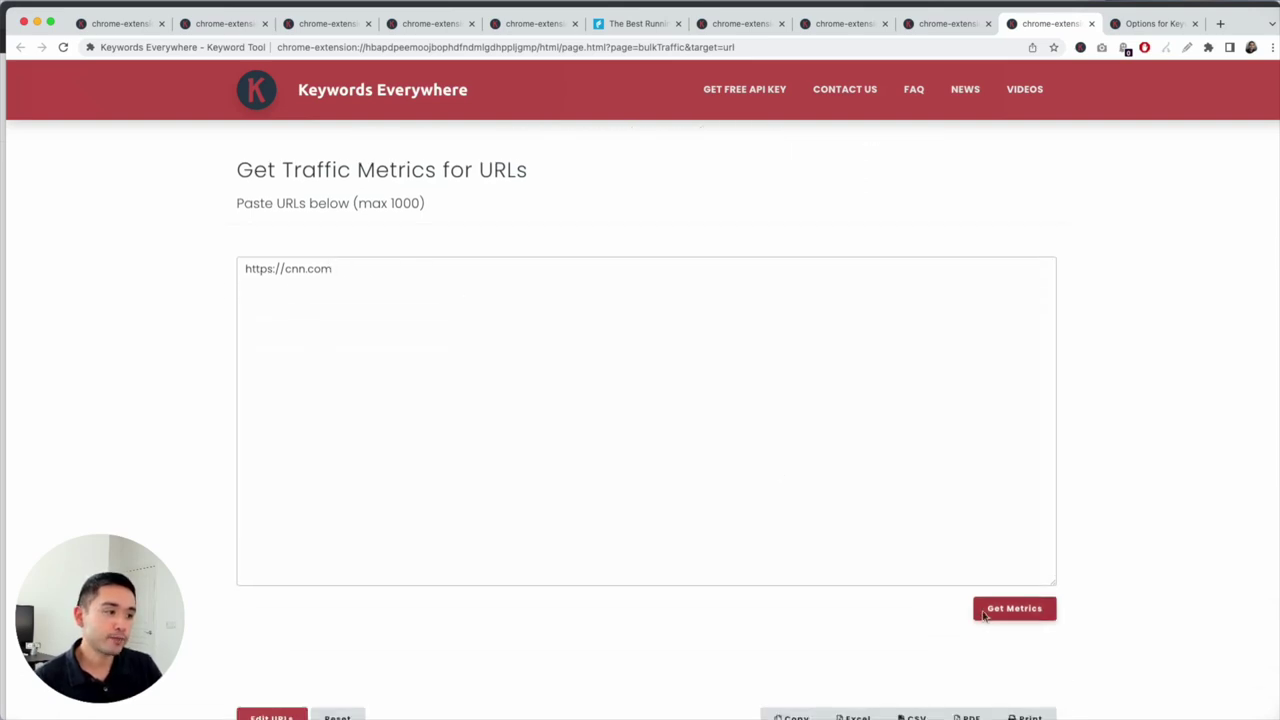
left_click(1012, 610)
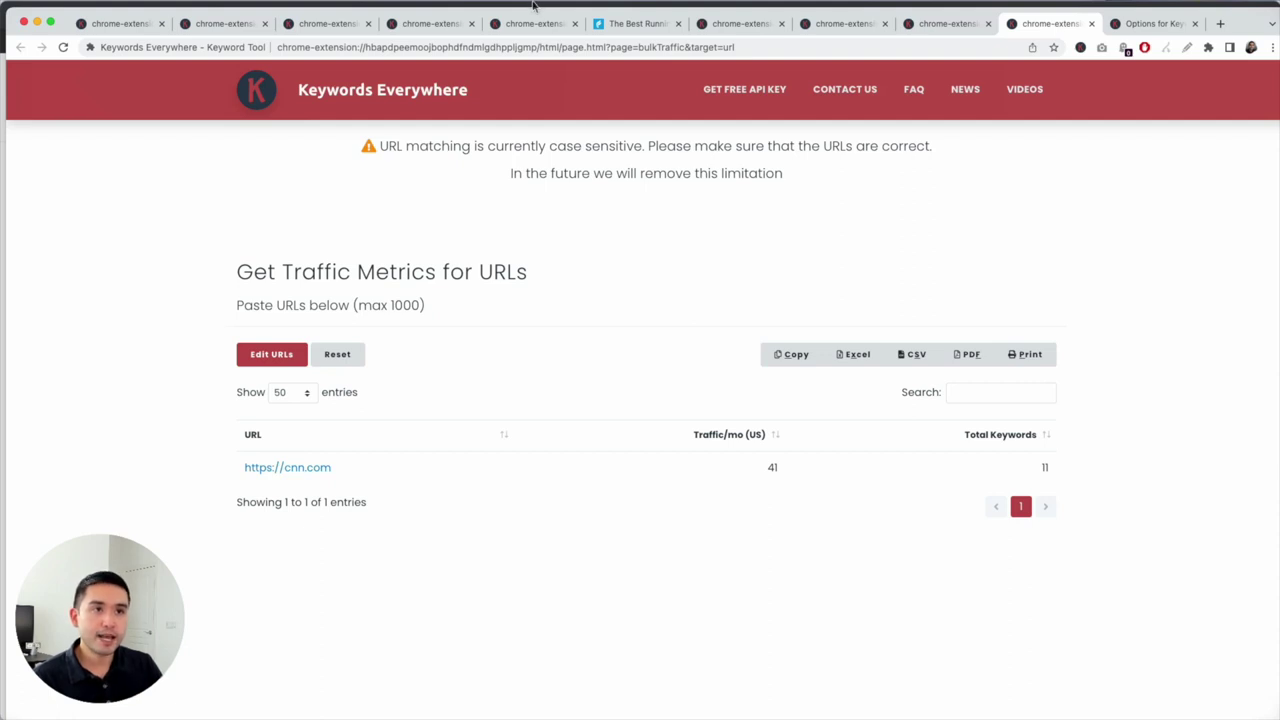
Switch to the Google Search Console Performance report for aromaforall.com and examine the keyword metrics beside its top queries.
key("super+grave")
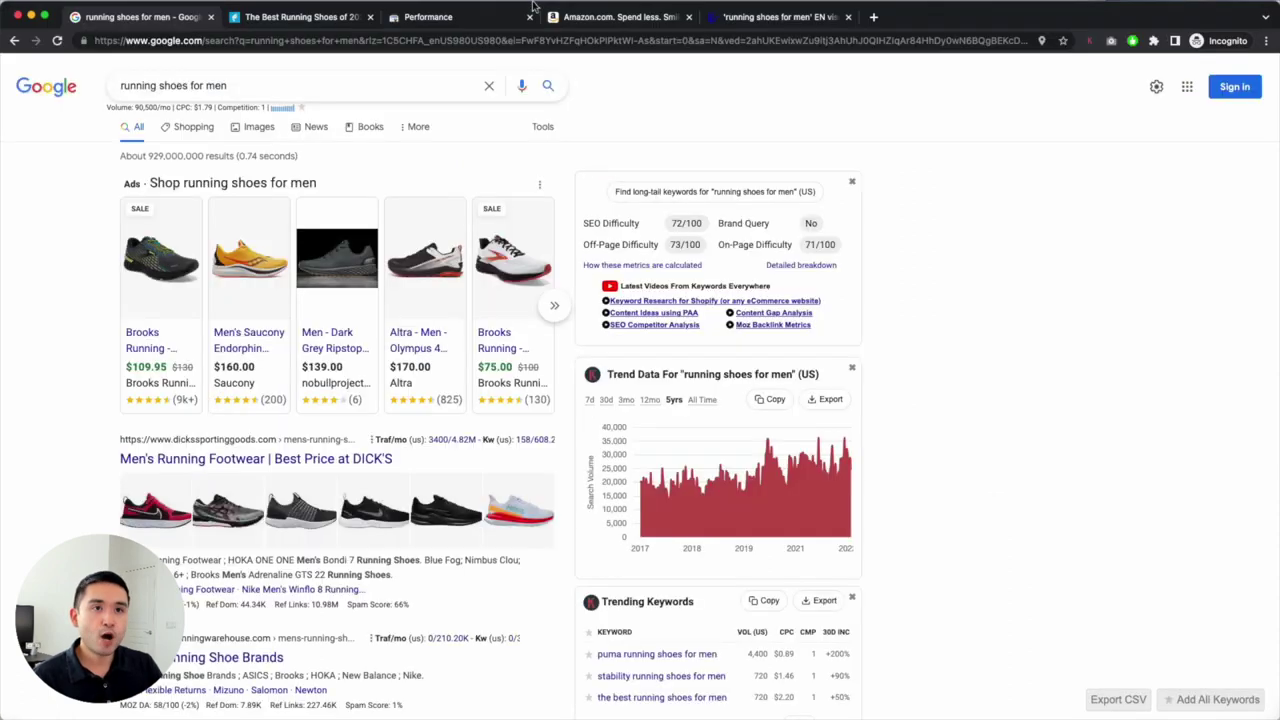
left_click(396, 22)
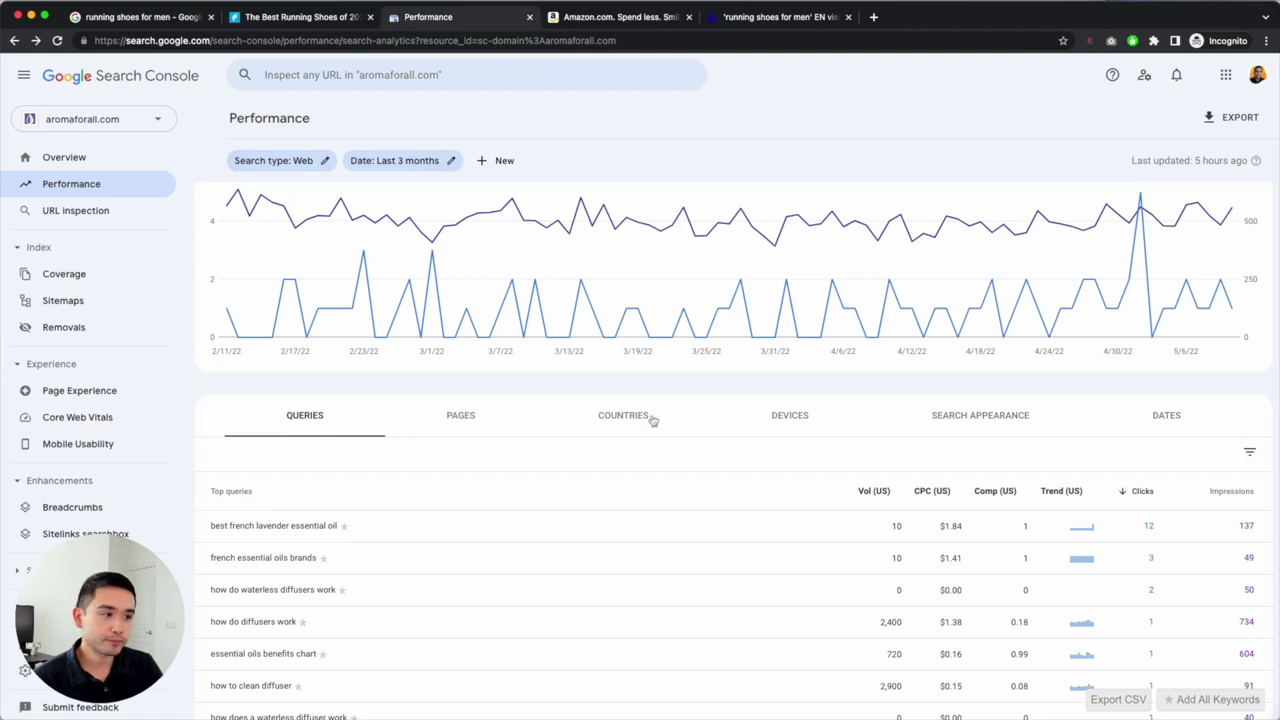
scroll(665, 430, "down", 3)
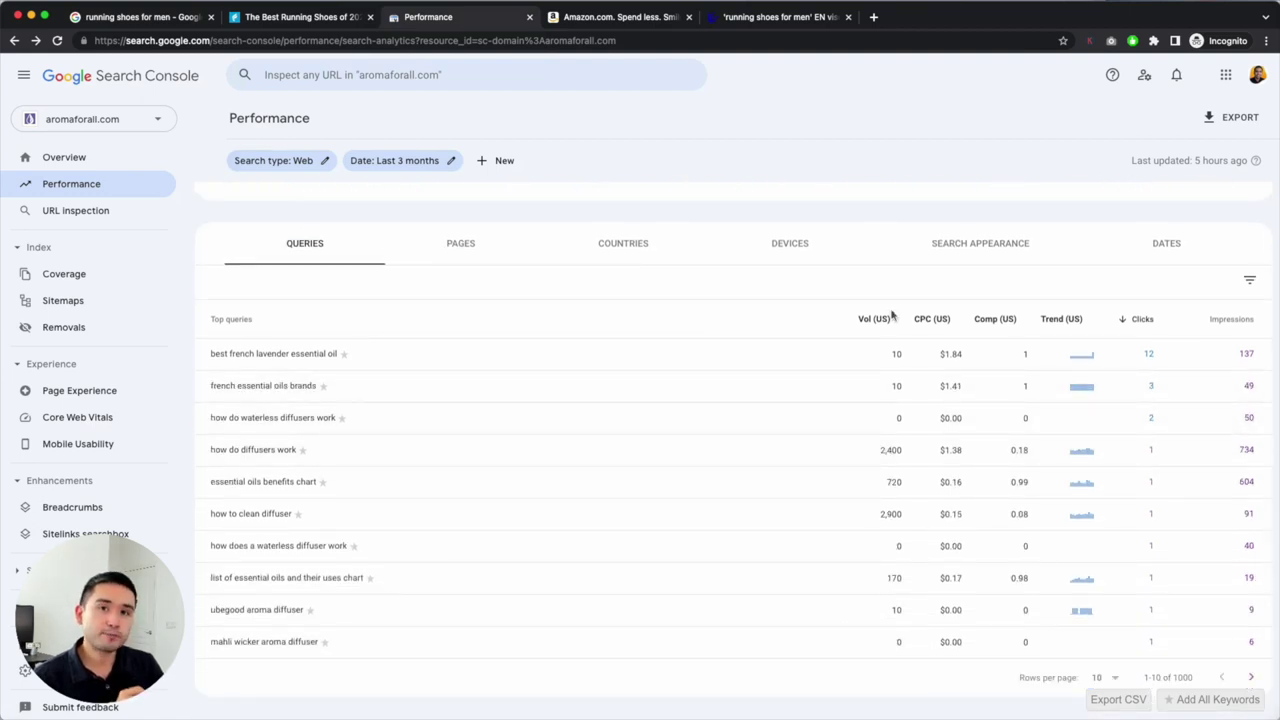
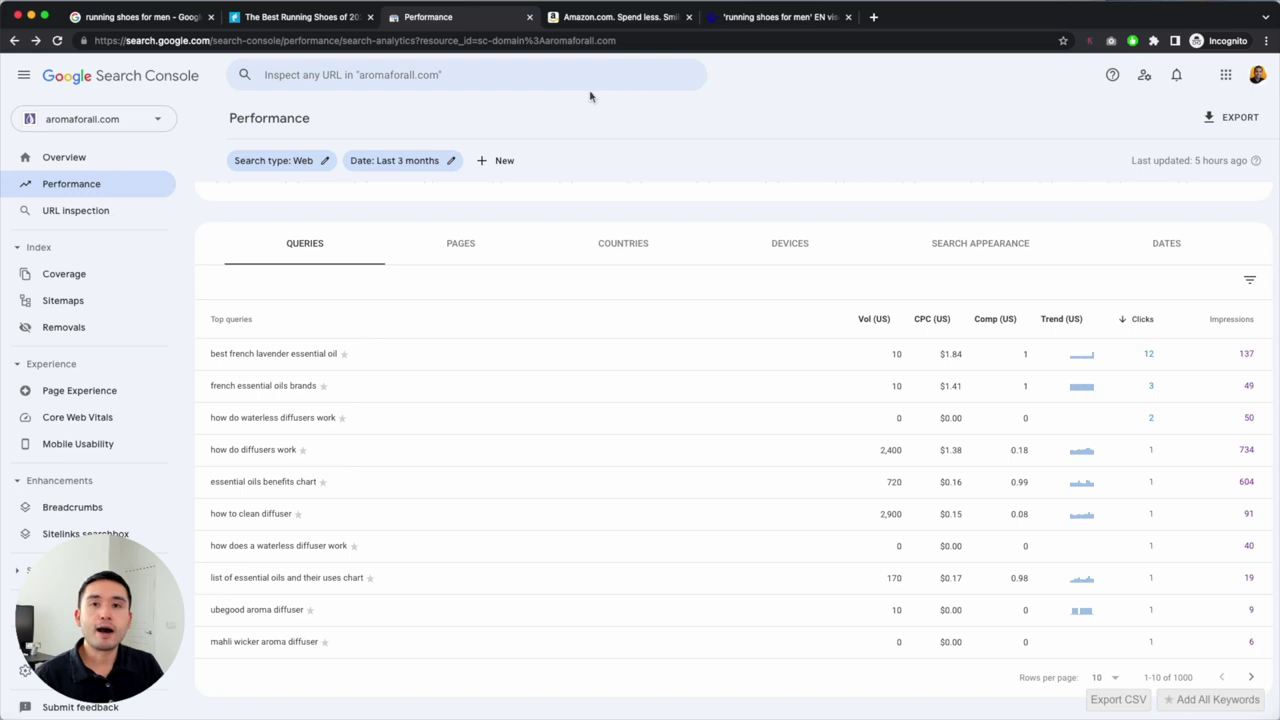
Search Amazon for "running shoes for men" and examine the volume, CPC and competition data below the search box.
left_click(607, 22)
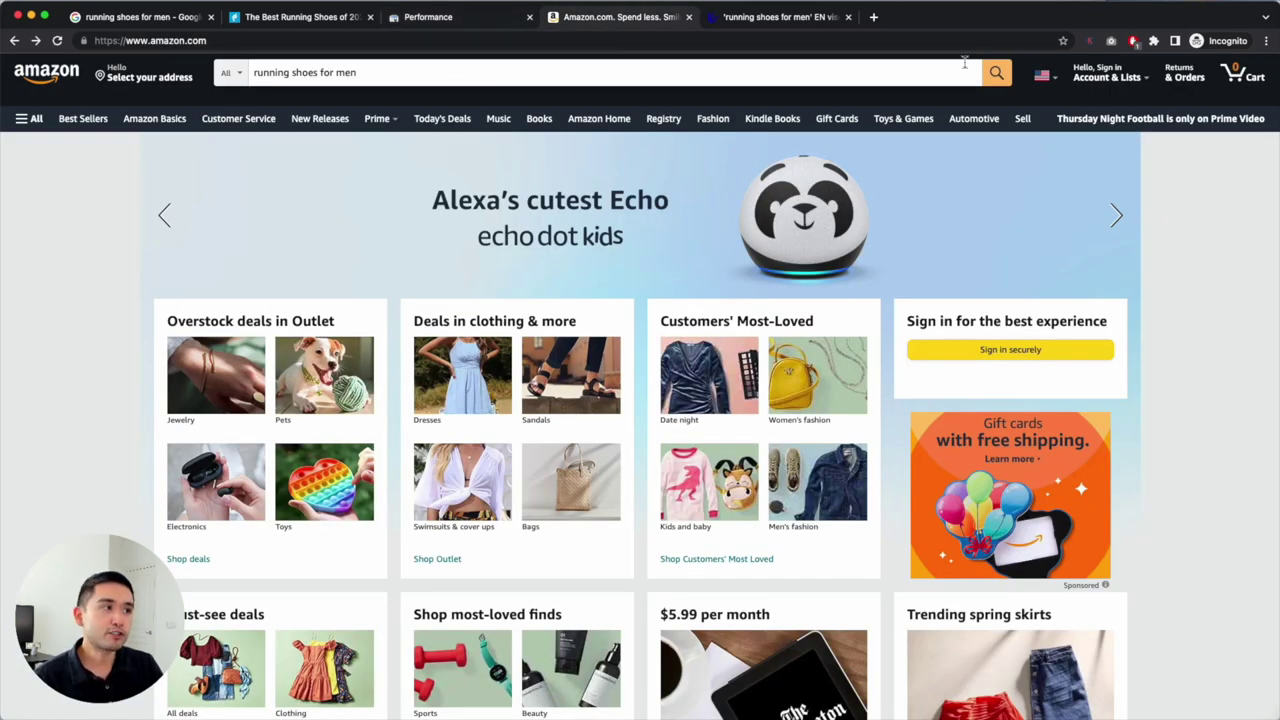
left_click(996, 74)
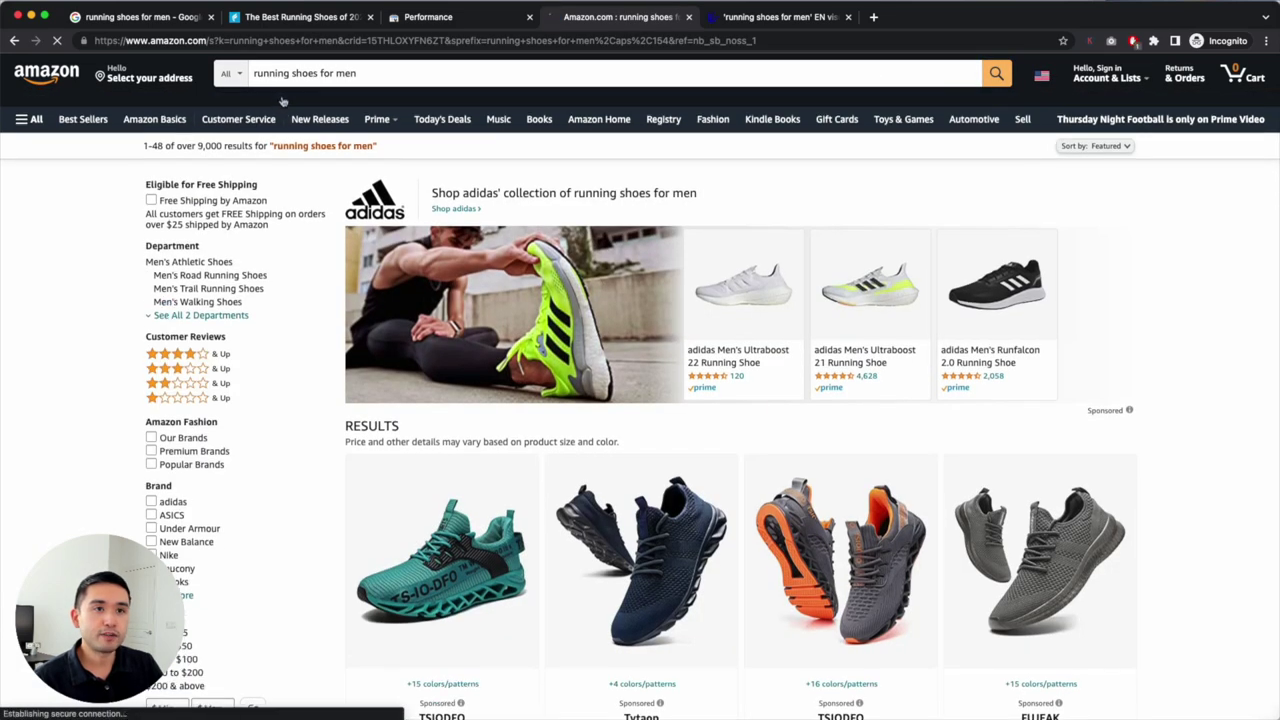
left_click_drag(200, 96, 341, 96)
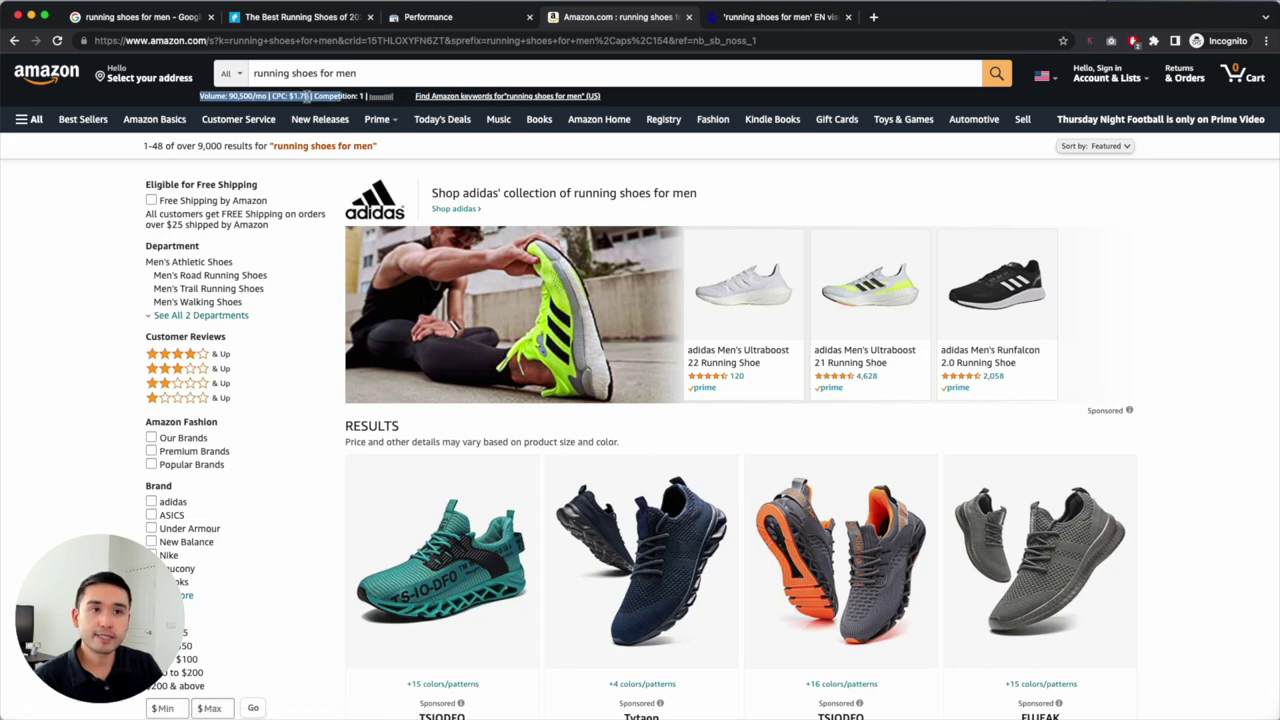
left_click_drag(223, 103, 405, 103)
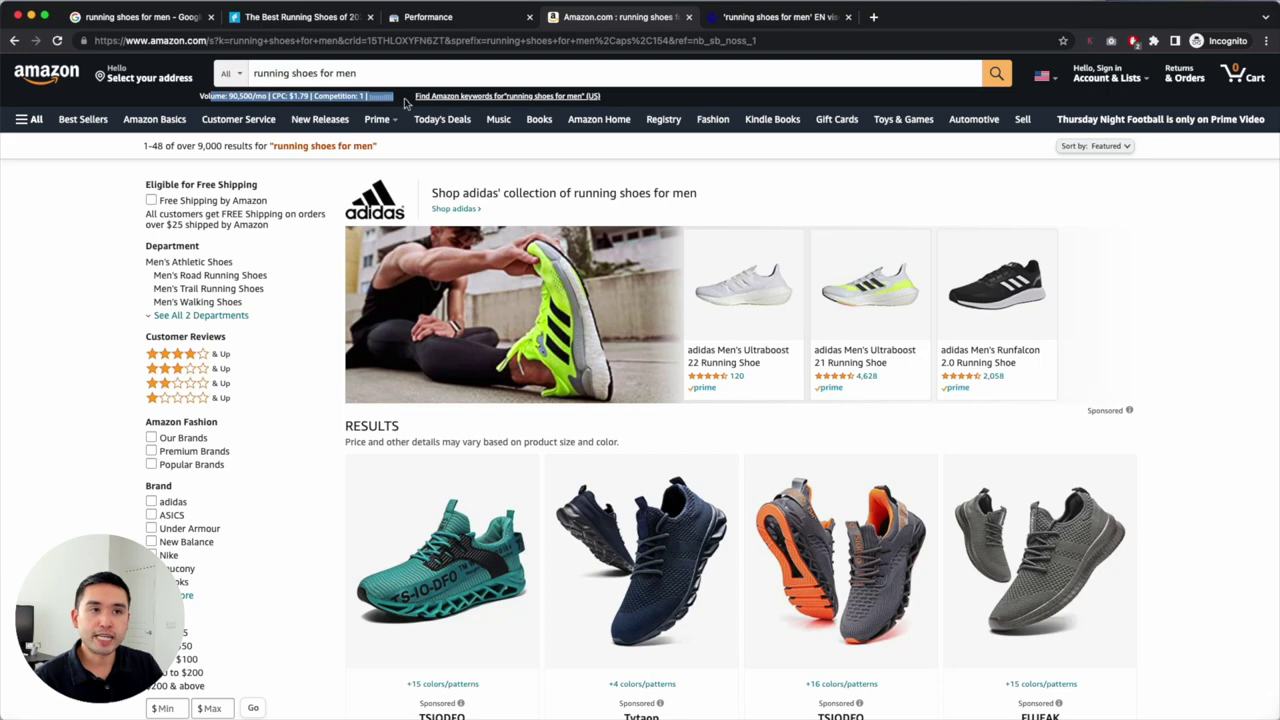
left_click(340, 100)
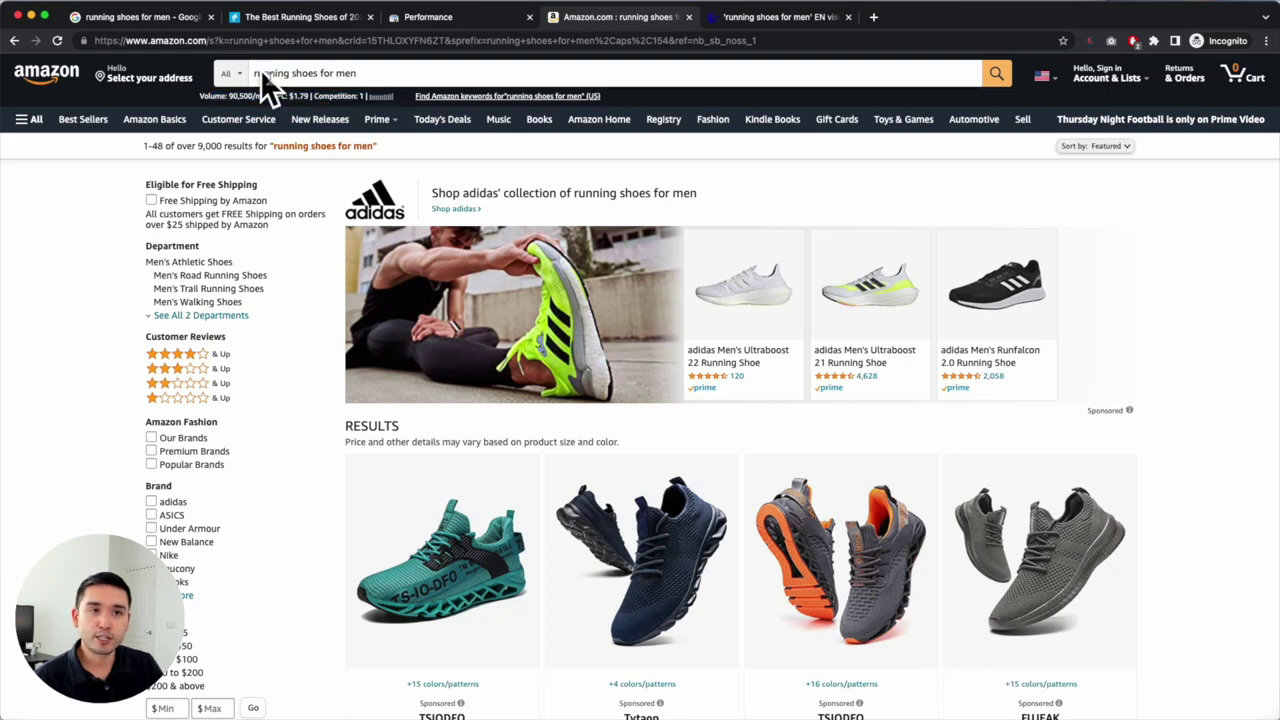
left_click_drag(228, 97, 284, 96)
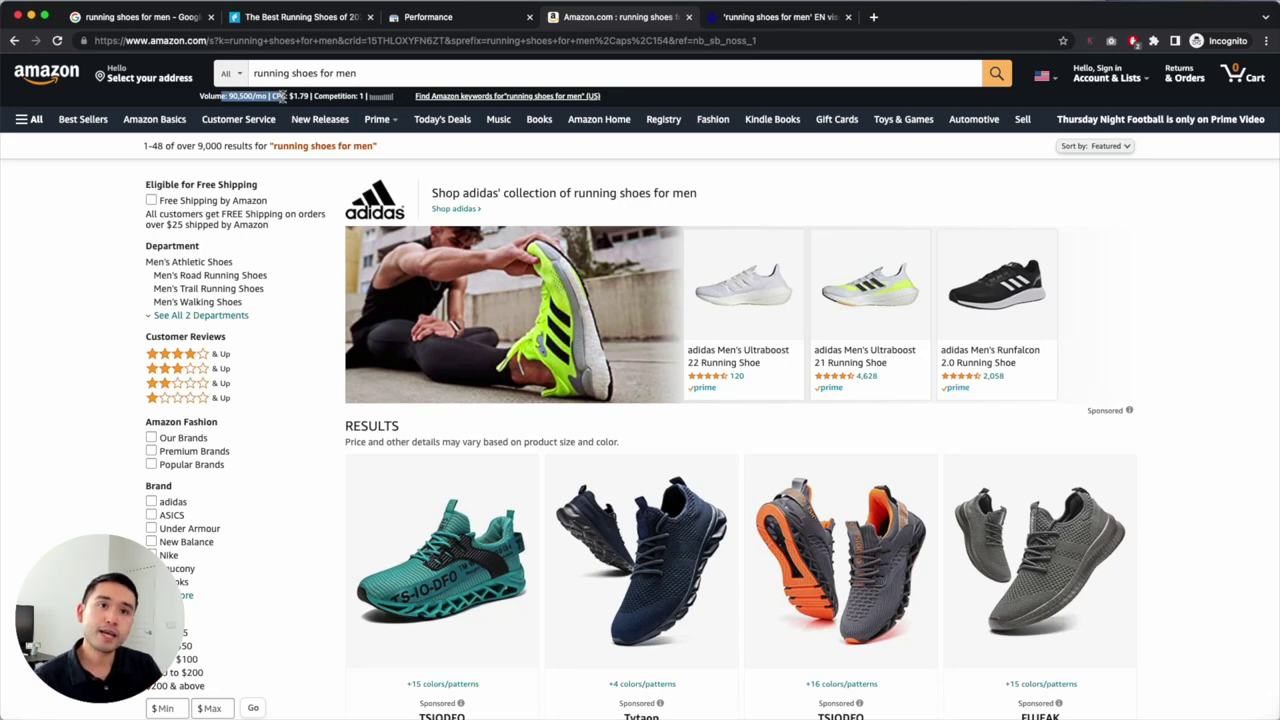
left_click(210, 97, "shift")
left_click_drag(210, 97, 361, 96)
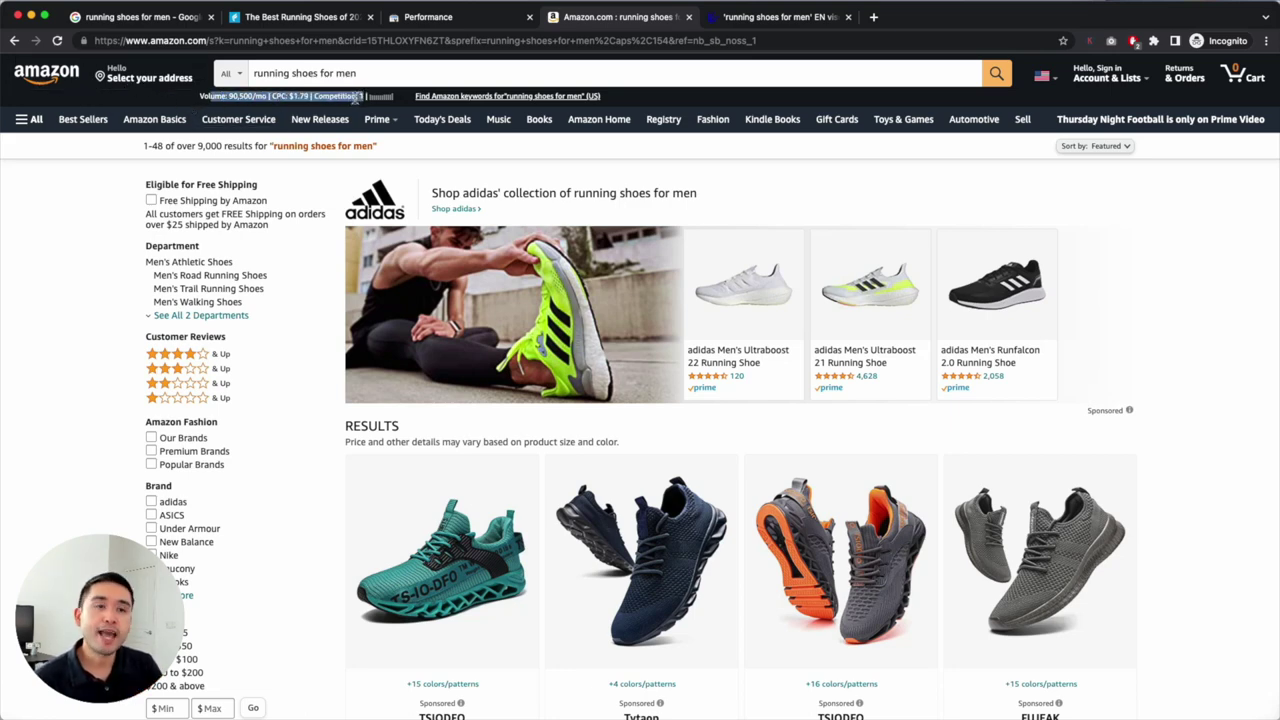
Review the keyword metrics beside Amazon's search suggestions for "running shoes for men", then dismiss the suggestions.
left_click(369, 75)
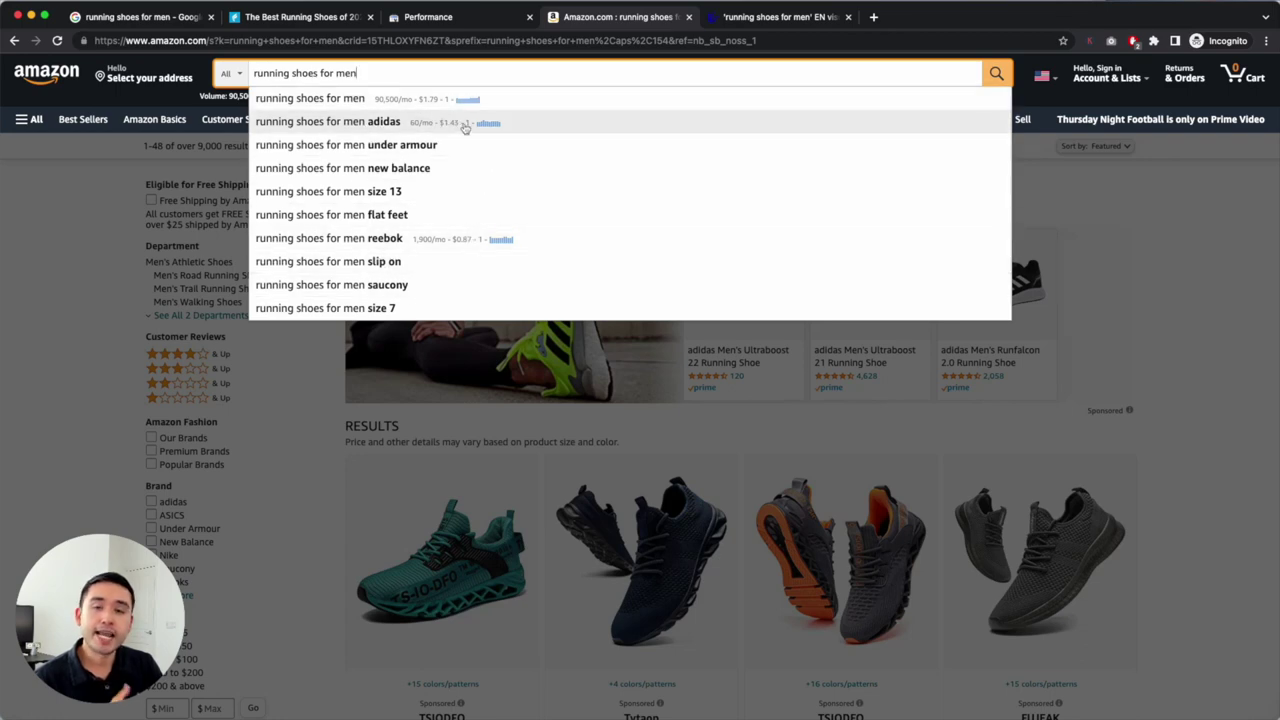
left_click(68, 211)
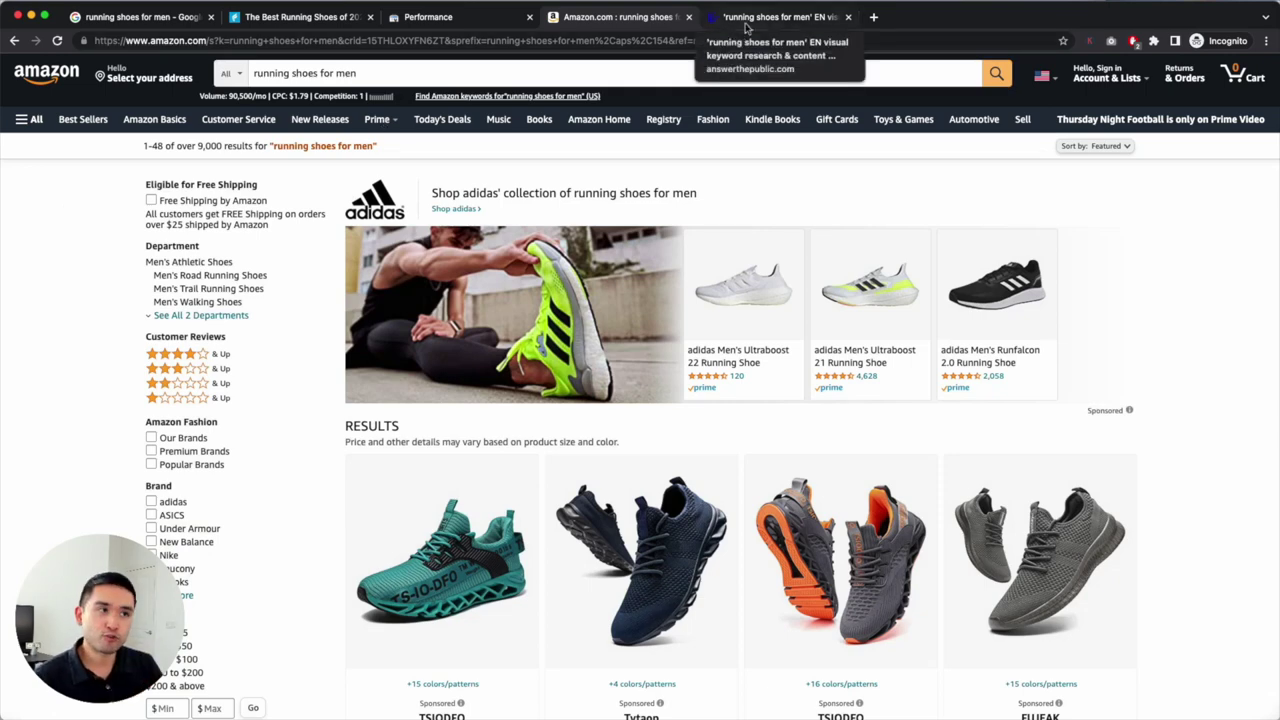
Switch to the AnswerThePublic report for "running shoes for men" and examine the metrics beside the "near" keywords.
left_click(745, 17)
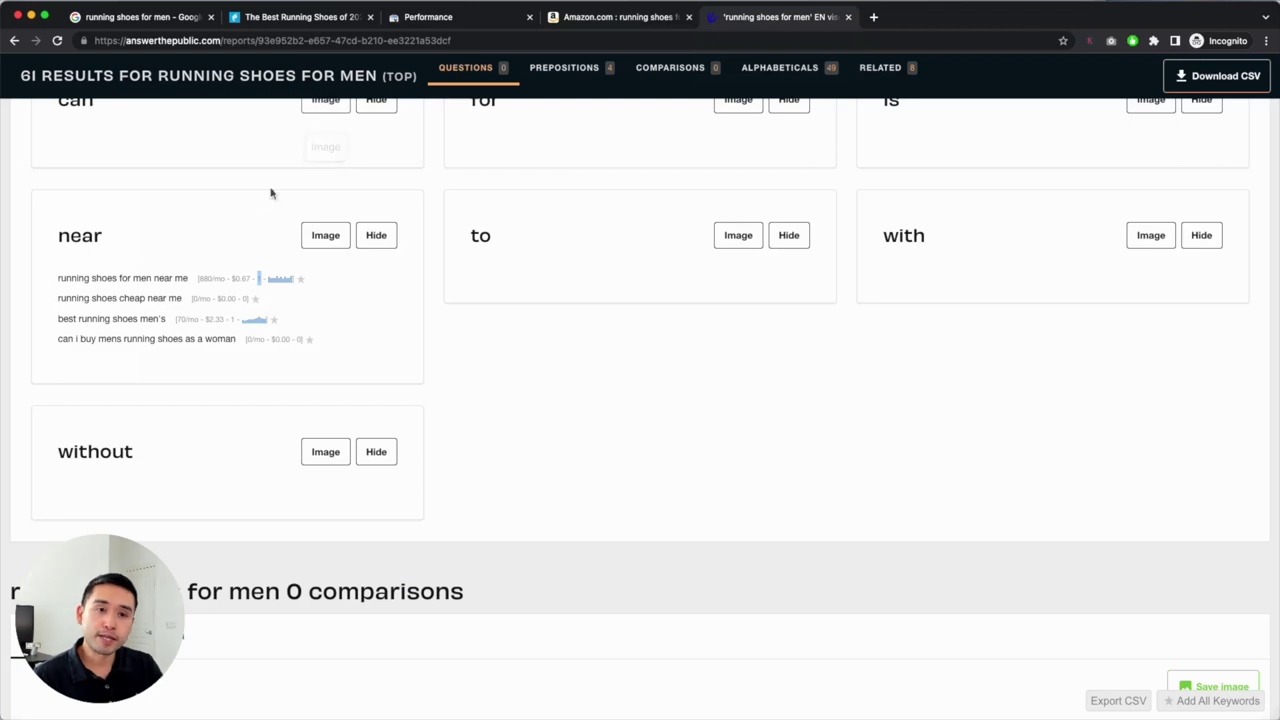
scroll(231, 268, "up", 1)
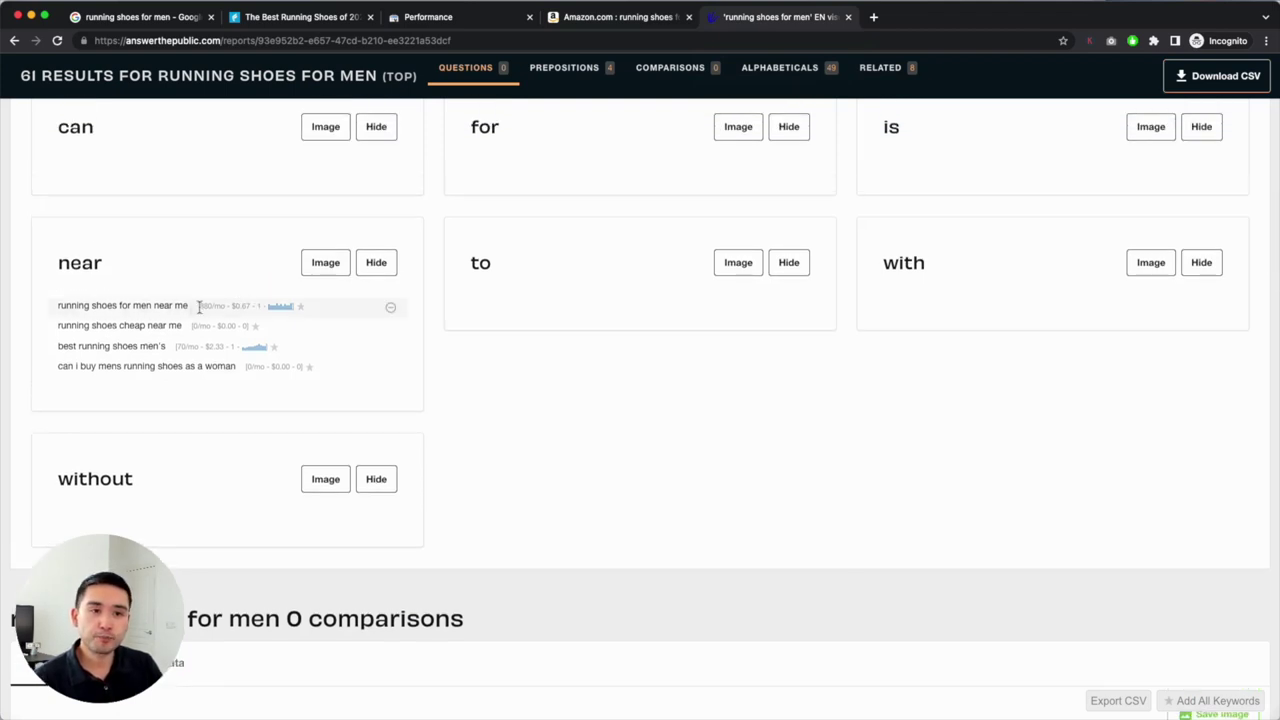
left_click_drag(199, 308, 250, 310)
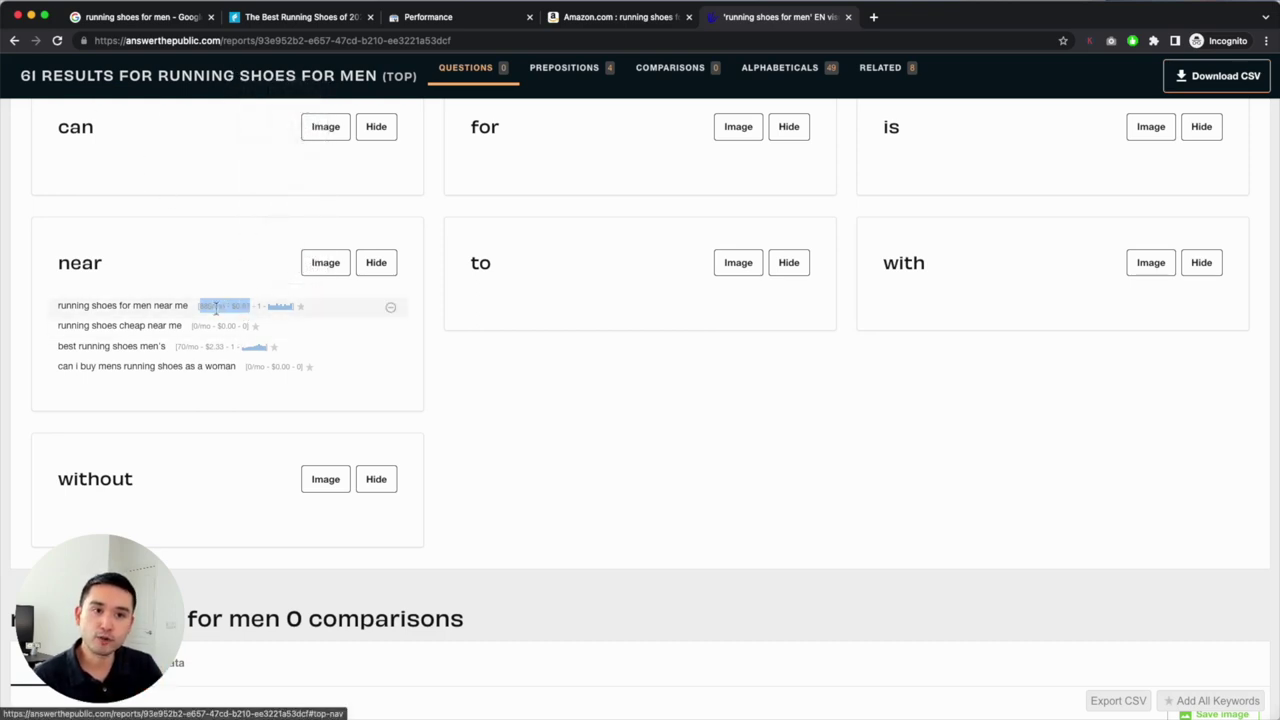
left_click(60, 305)
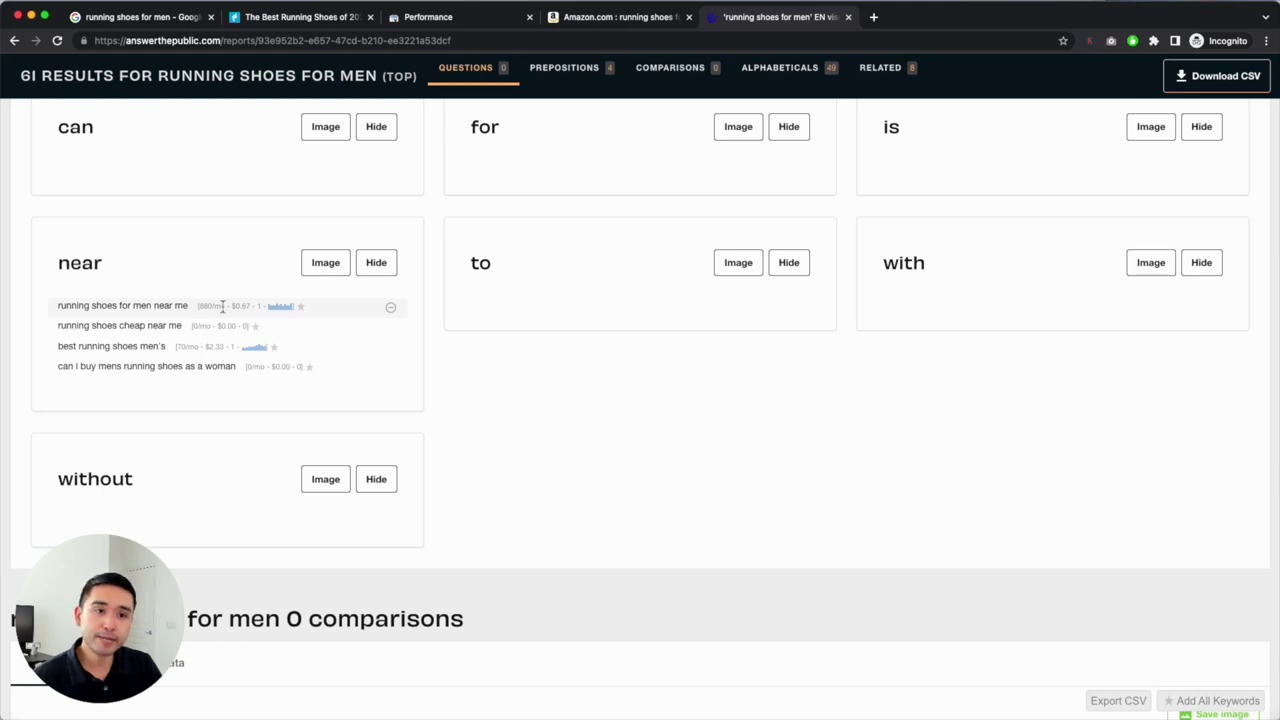
left_click_drag(200, 306, 230, 307)
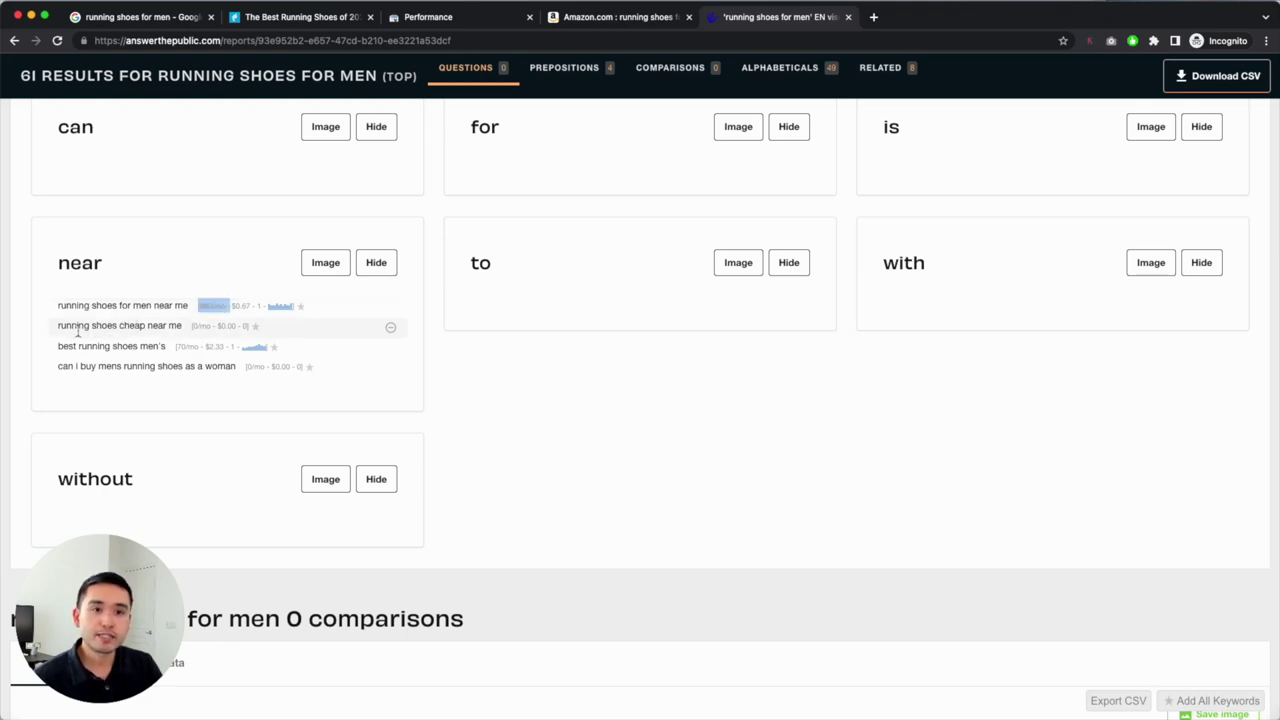
scroll(75, 325, "up", 5)
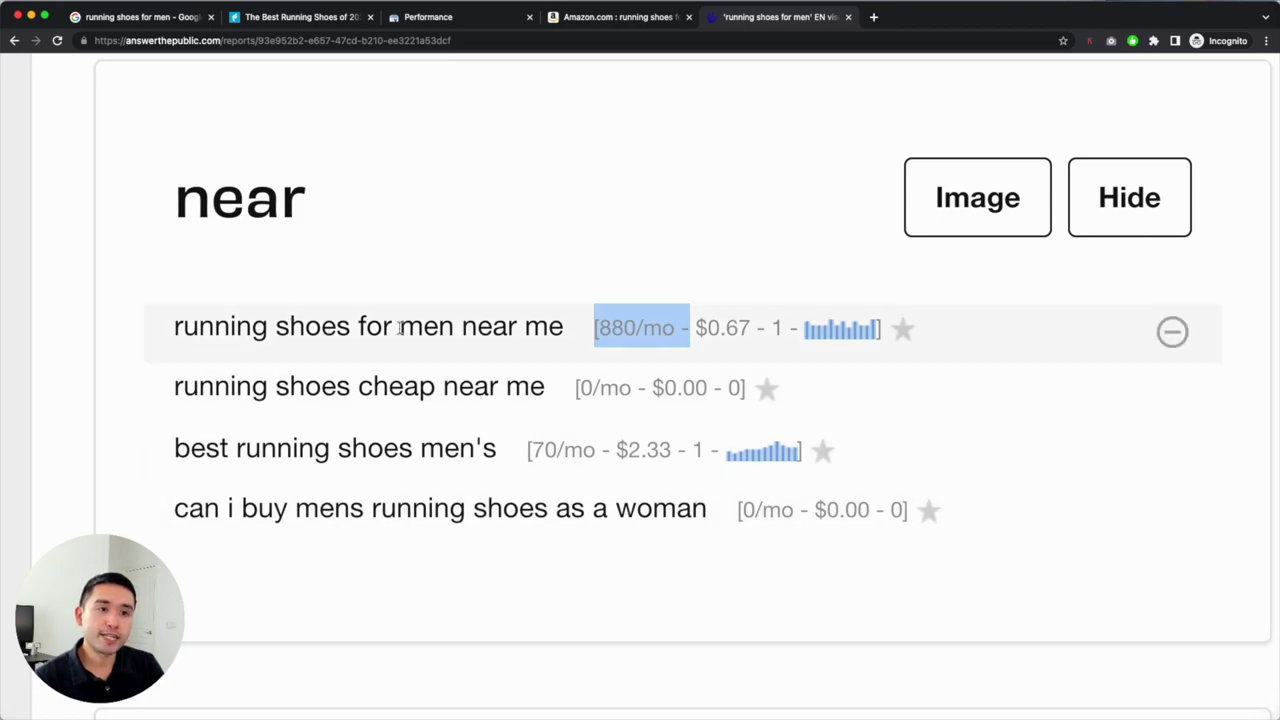
Examine the keyword metrics in the report's alphabeticals section, including the monthly search trend of "running shoes for men near me".
scroll(400, 328, "down", 5)
scroll(400, 334, "down", 15)
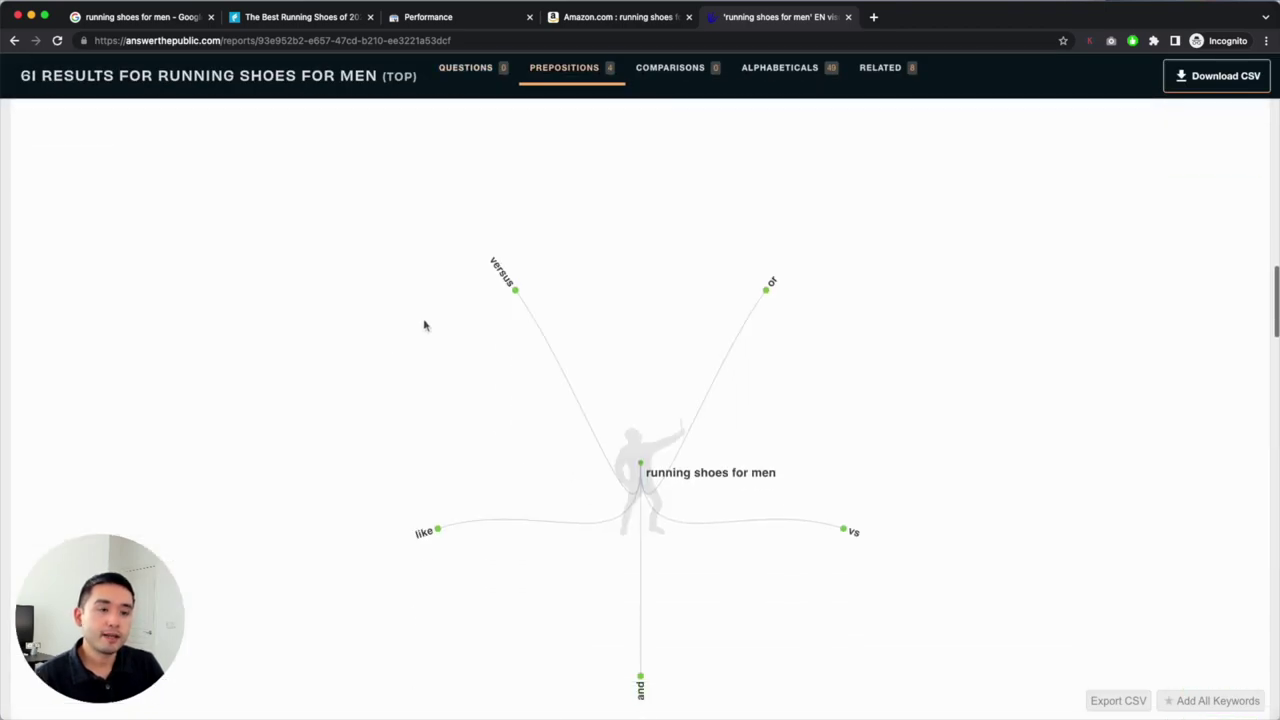
scroll(424, 325, "down", 5)
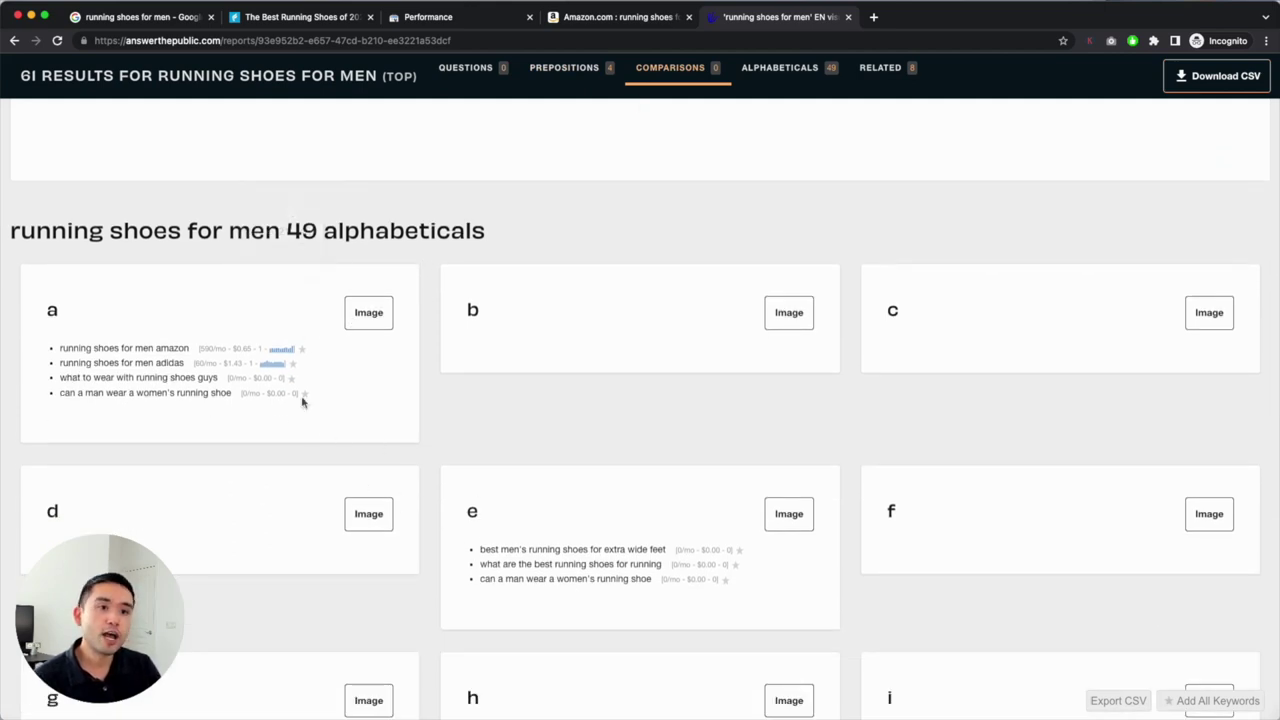
scroll(517, 530, "down", 6)
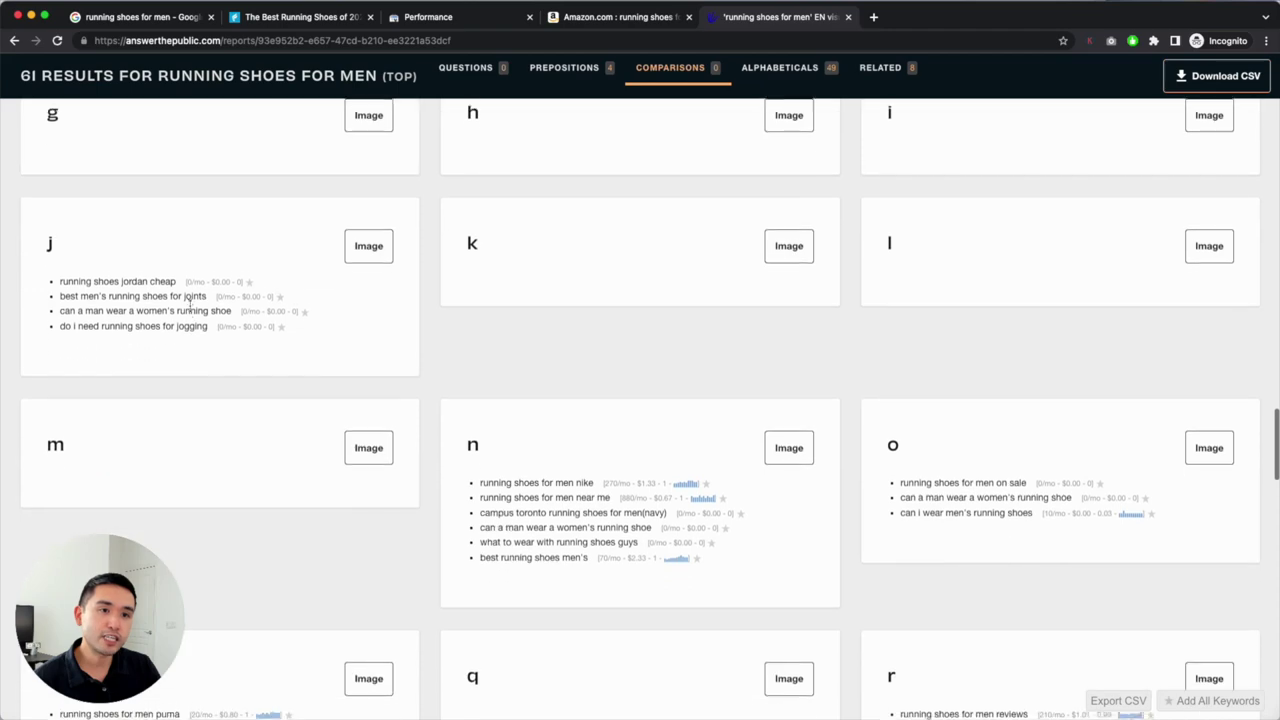
mouse_move(688, 488)
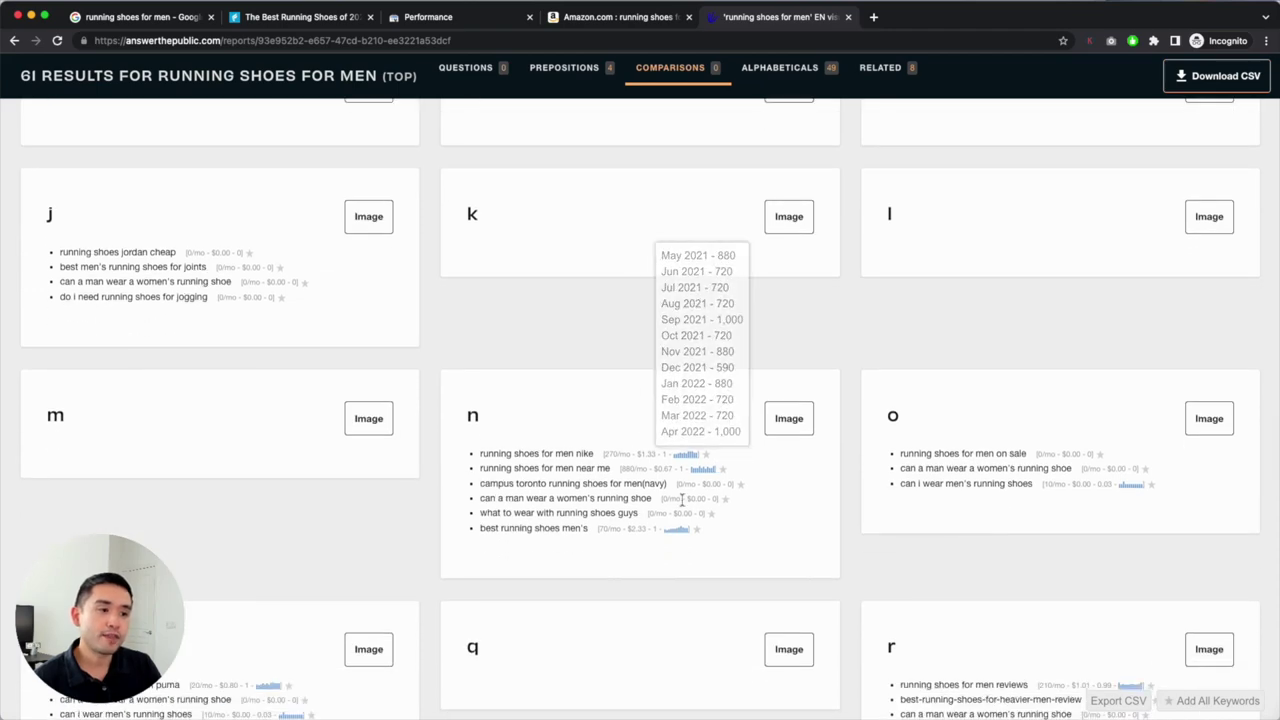
scroll(646, 410, "up", 10)
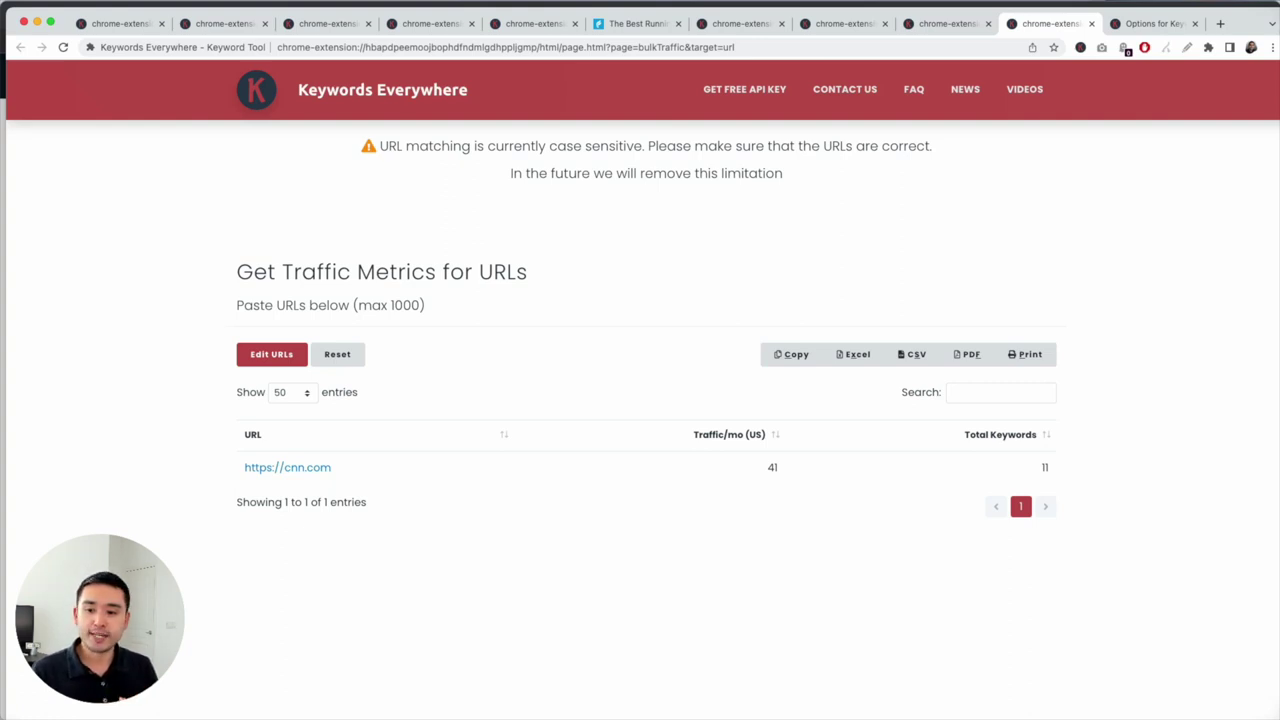
Switch to the Keywords Everywhere options page and review the metrics, highlighting and supported websites settings.
left_click(1080, 47)
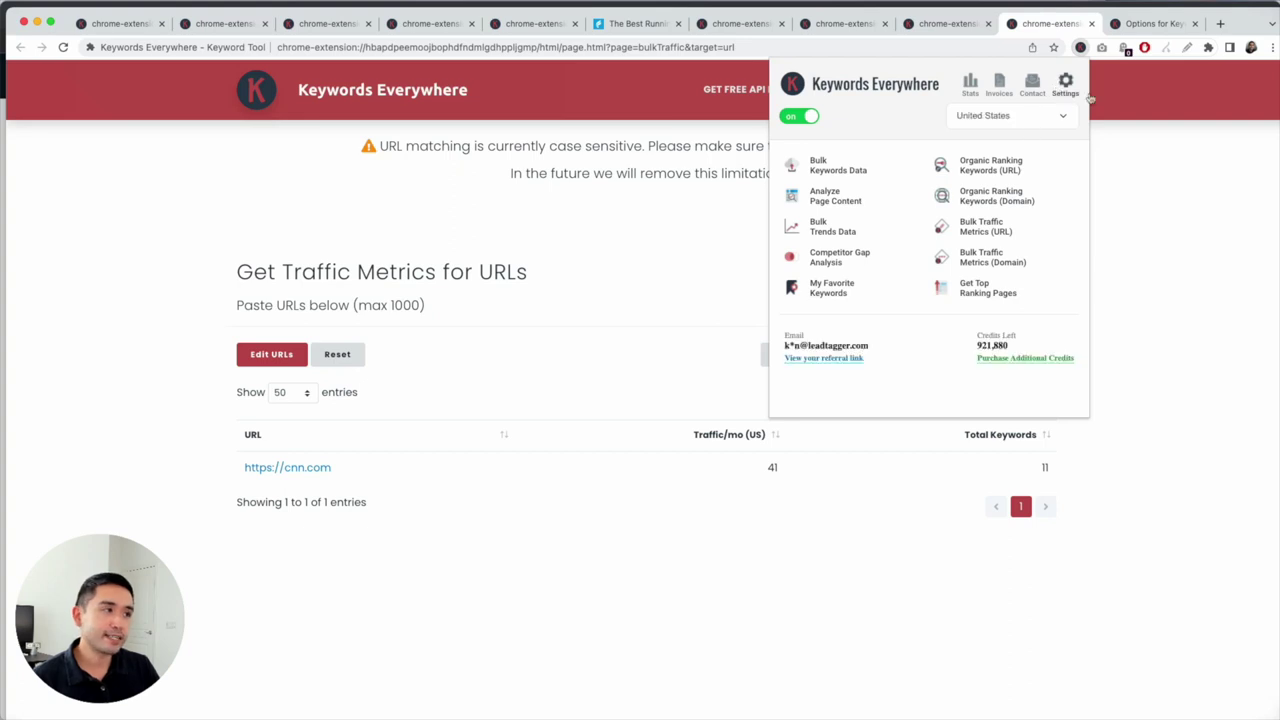
left_click(1139, 26)
scroll(500, 320, "up", 5)
scroll(501, 322, "up", 8)
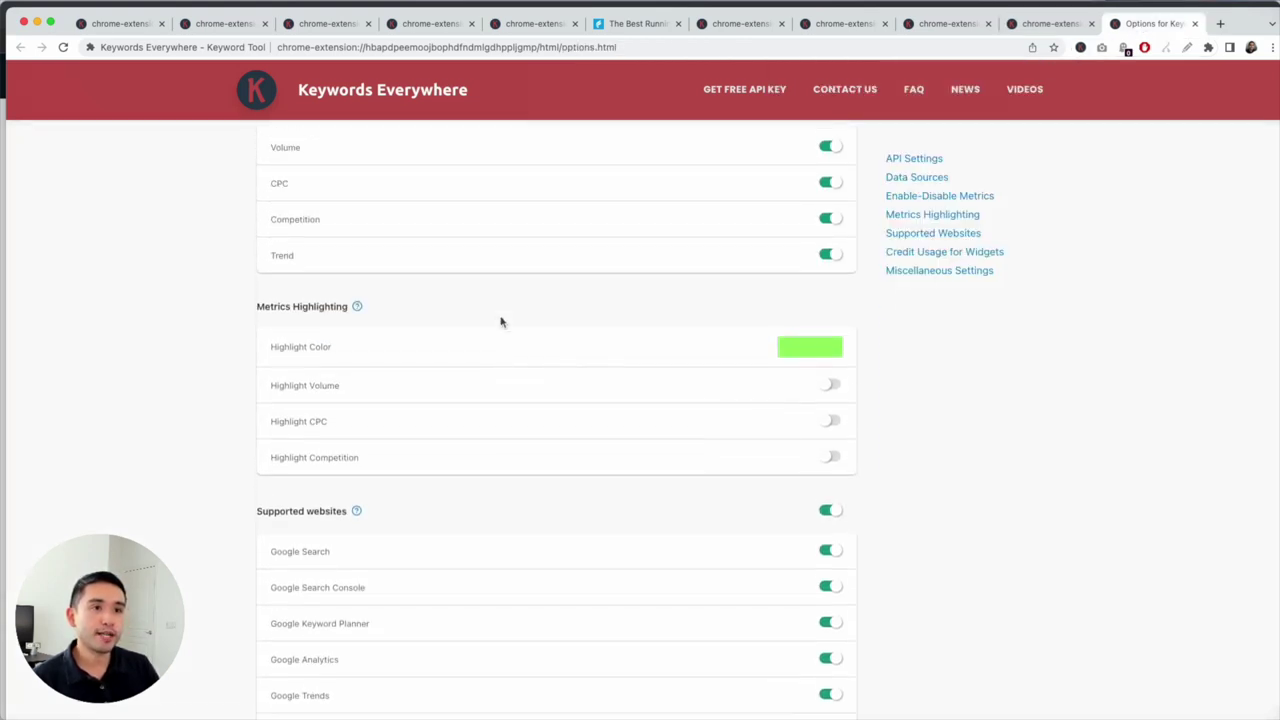
scroll(501, 322, "down", 2)
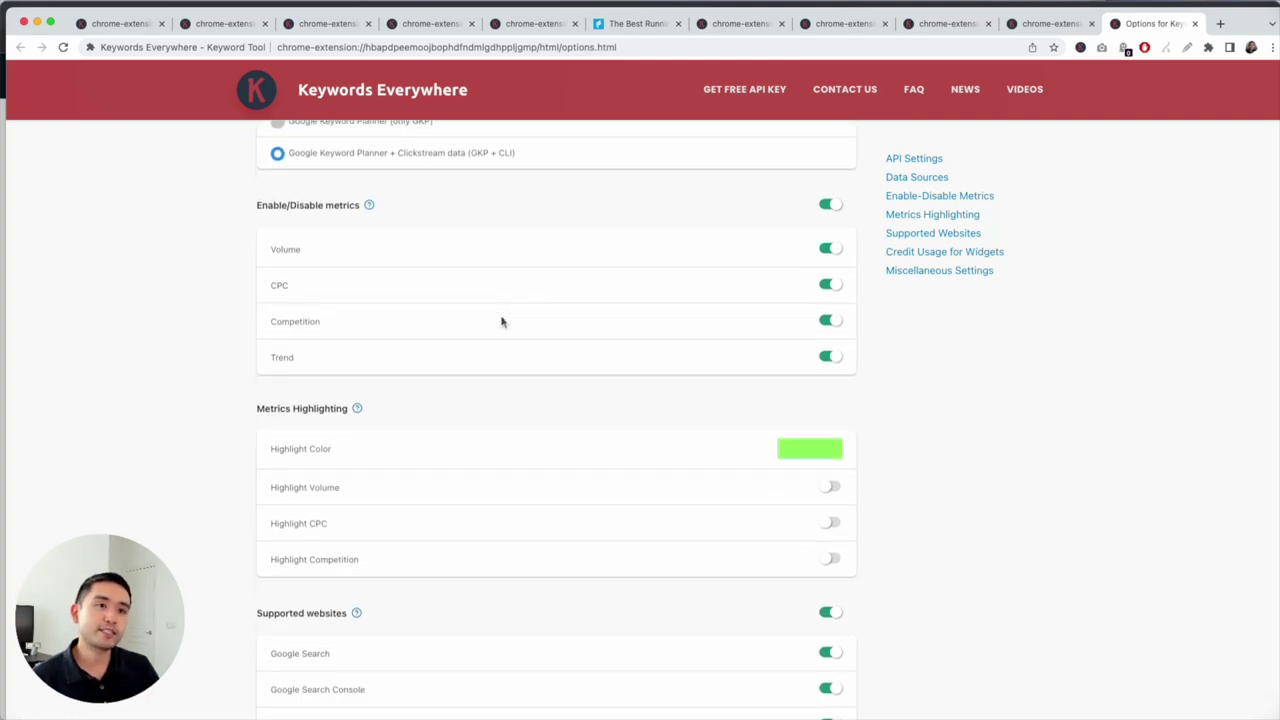
scroll(505, 326, "down", 5)
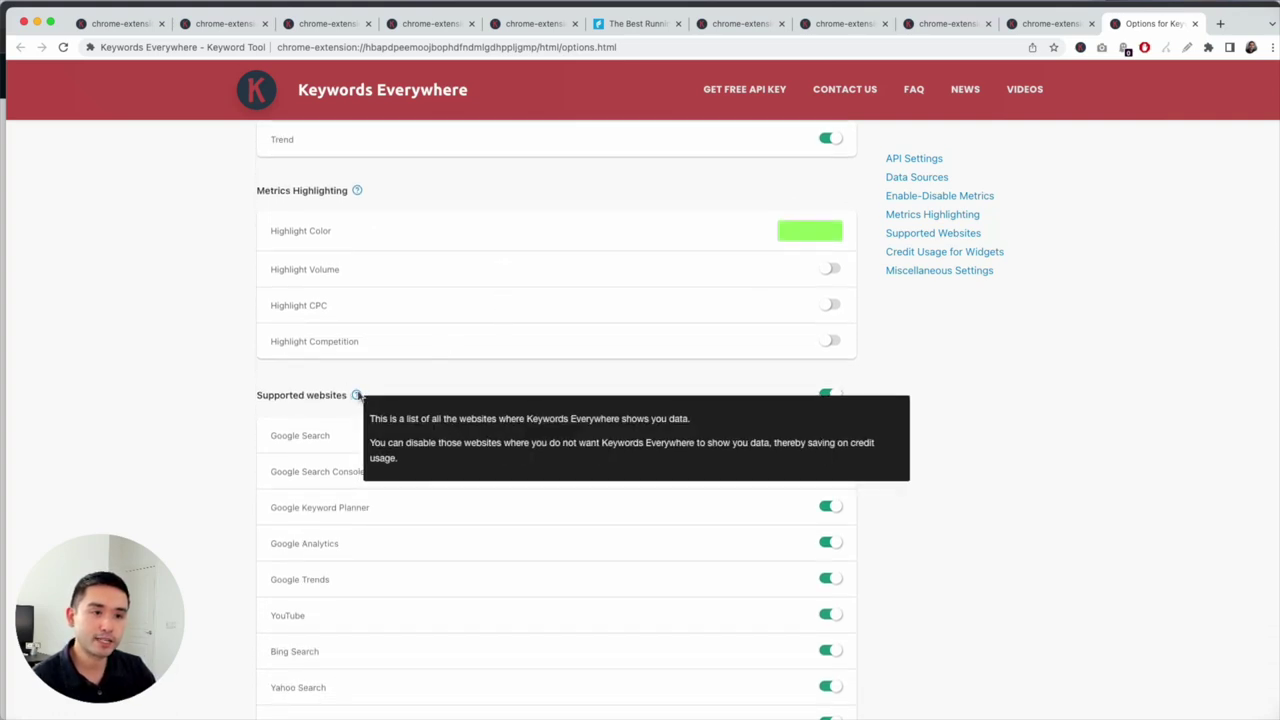
scroll(318, 300, "down", 4)
scroll(272, 277, "down", 4)
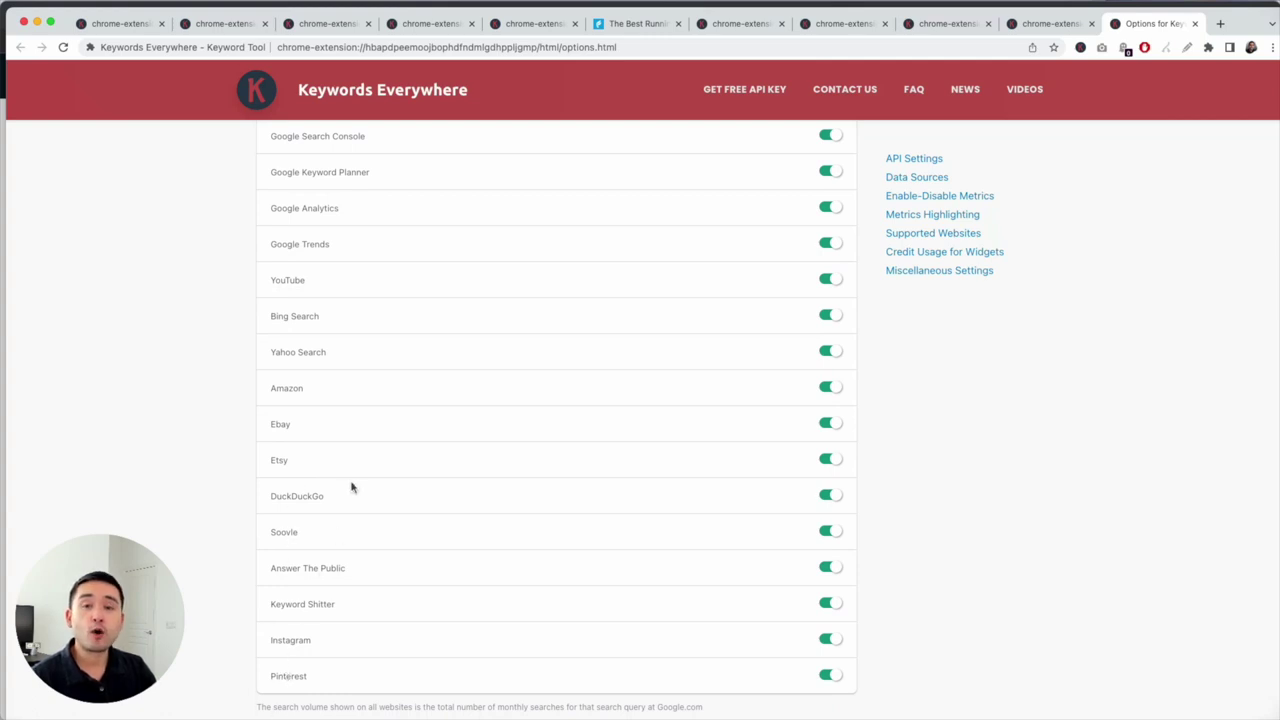
Disable Google Search Console under the supported websites, and enable it again.
scroll(351, 487, "up", 2)
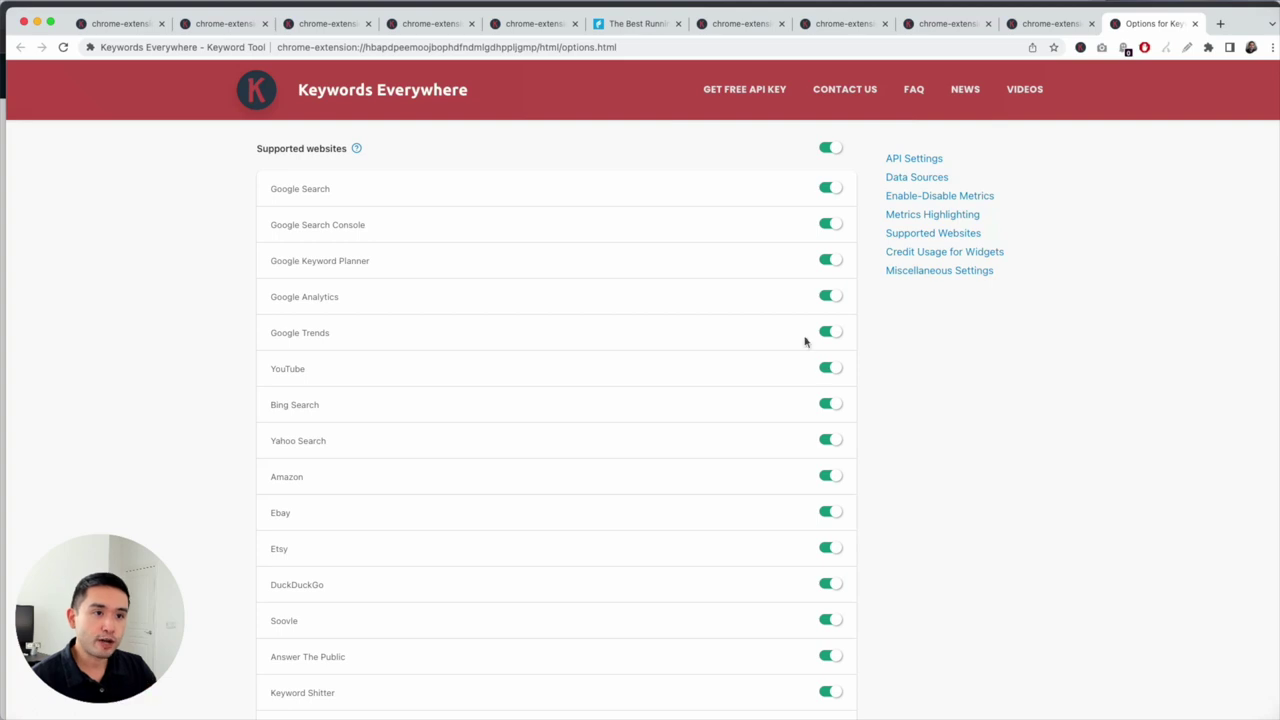
left_click(836, 226)
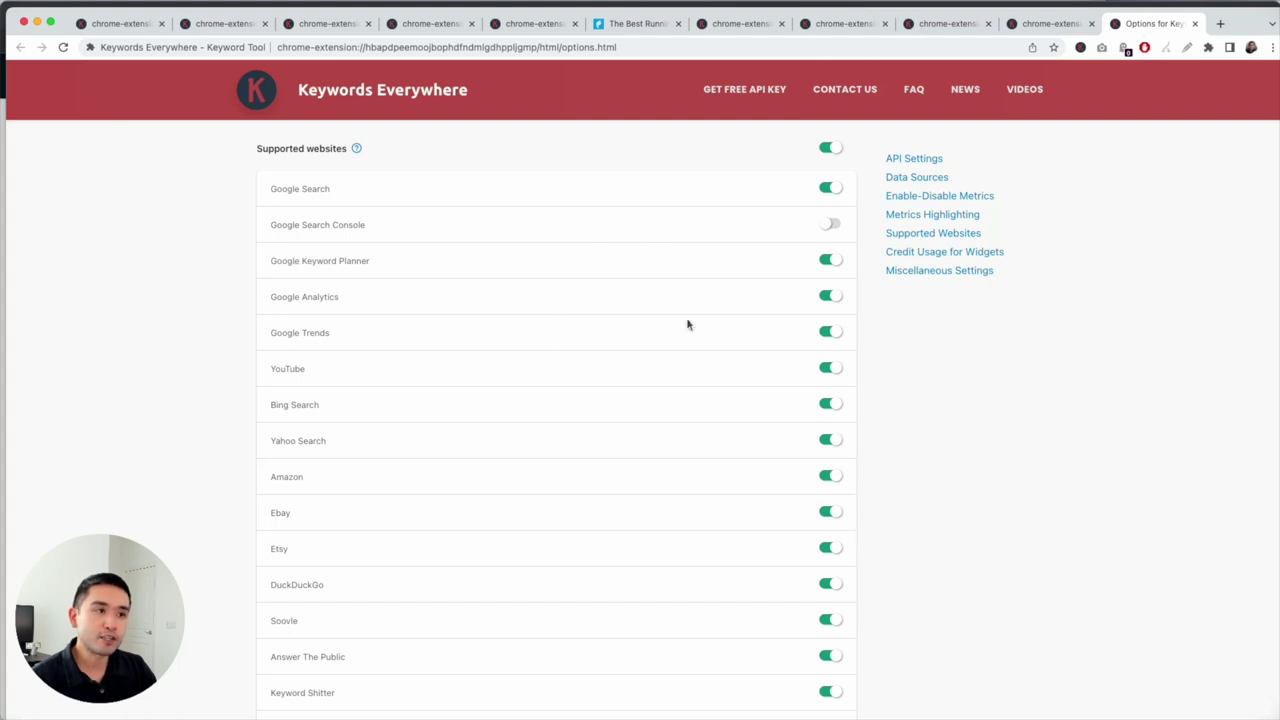
left_click(832, 226)
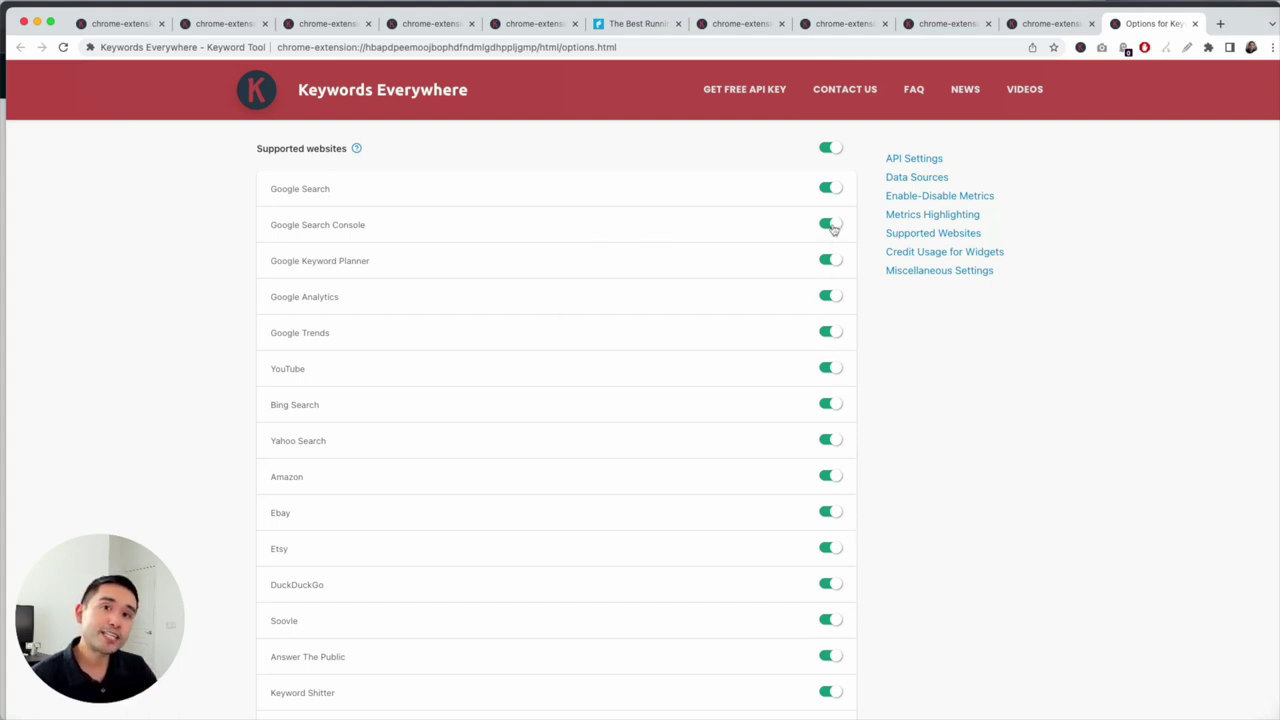
Review the Credit Usage For Widgets section of the options page.
scroll(610, 277, "down", 5)
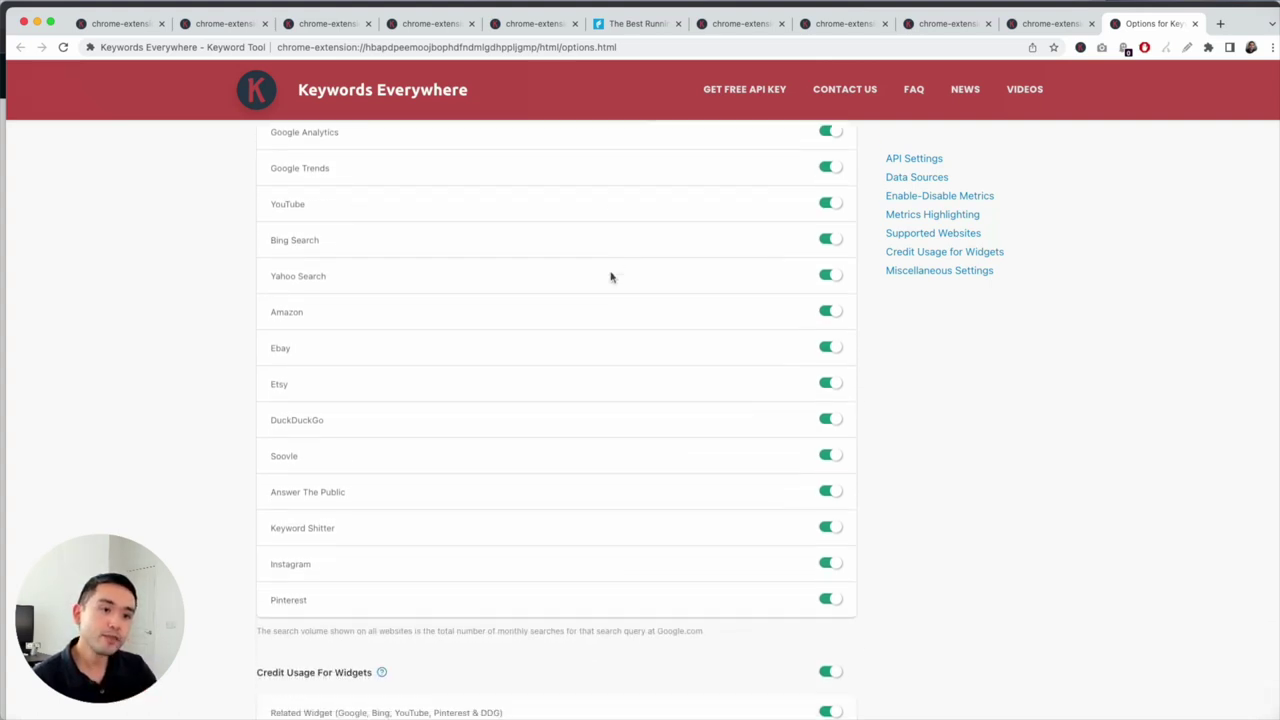
scroll(610, 277, "down", 2)
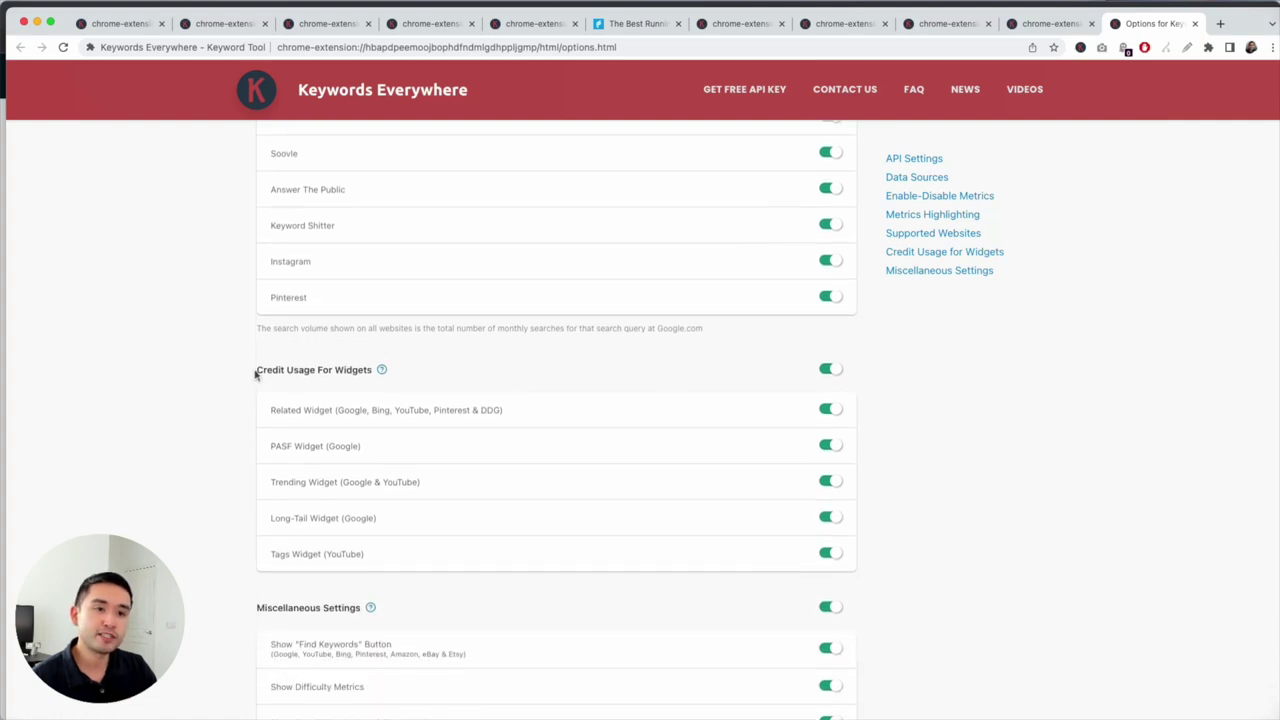
scroll(255, 375, "down", 1)
left_click_drag(255, 333, 381, 331)
left_click(474, 322)
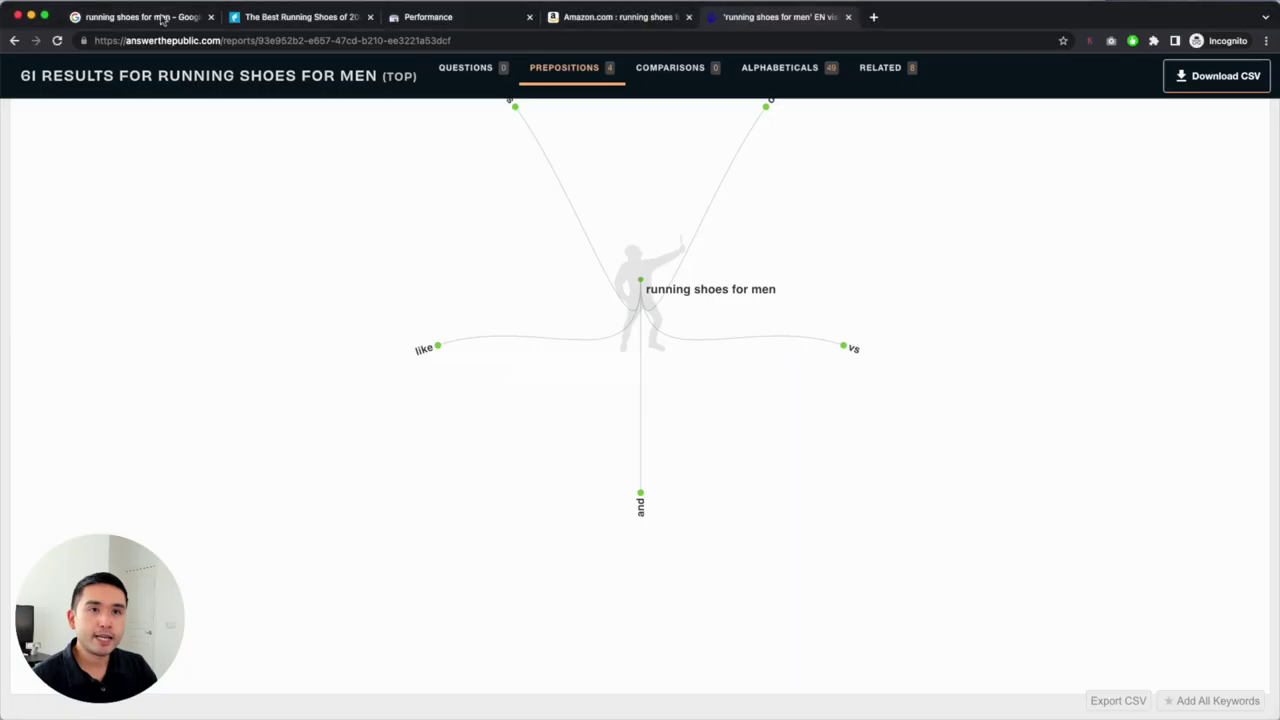
Switch to the Google results for "running shoes for men" and view the keyword widgets beside them.
left_click(160, 18)
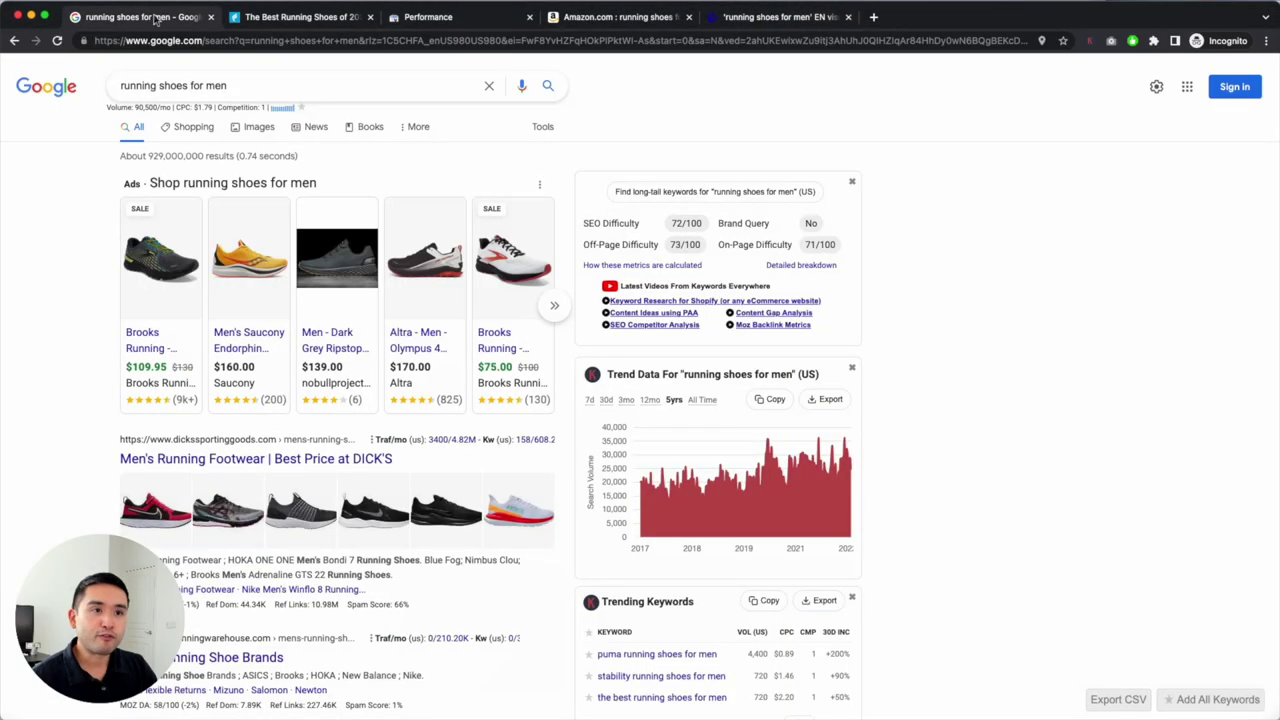
scroll(683, 220, "down", 2)
scroll(683, 220, "down", 2)
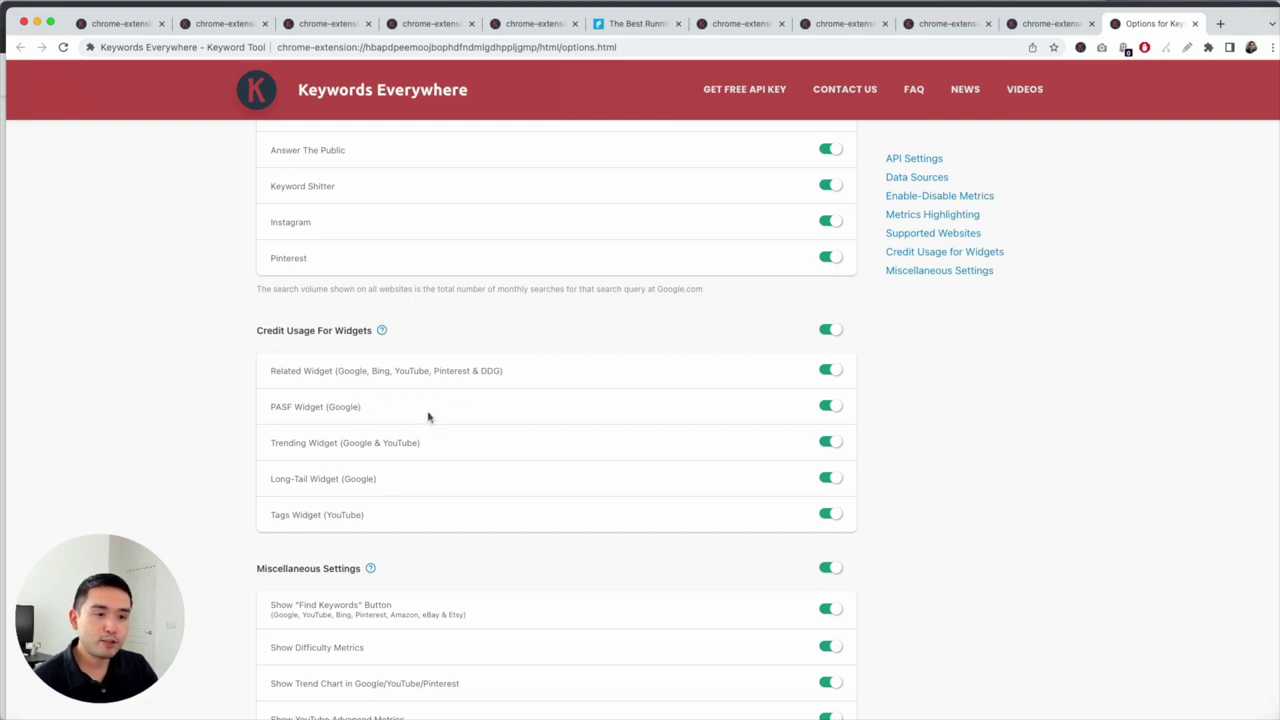
Disable credit usage for the Long-Tail and PASF widgets on the options page, and re-enable both.
left_click(833, 480)
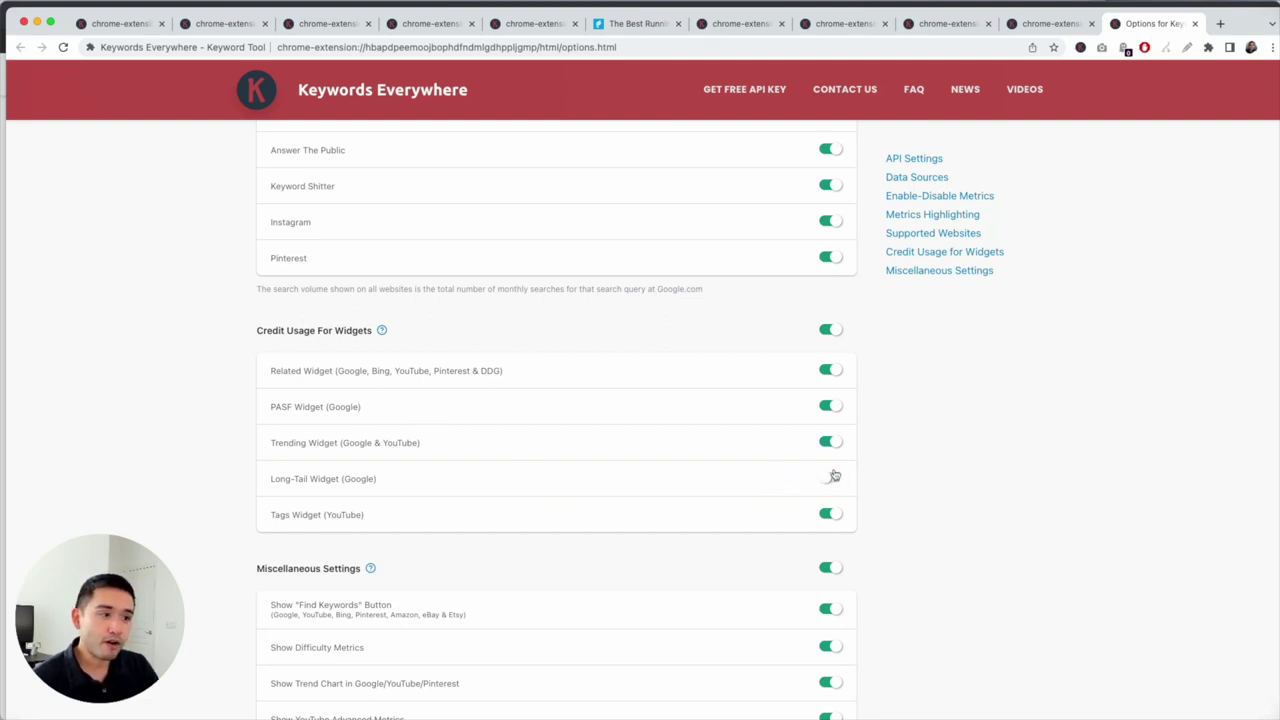
left_click(832, 408)
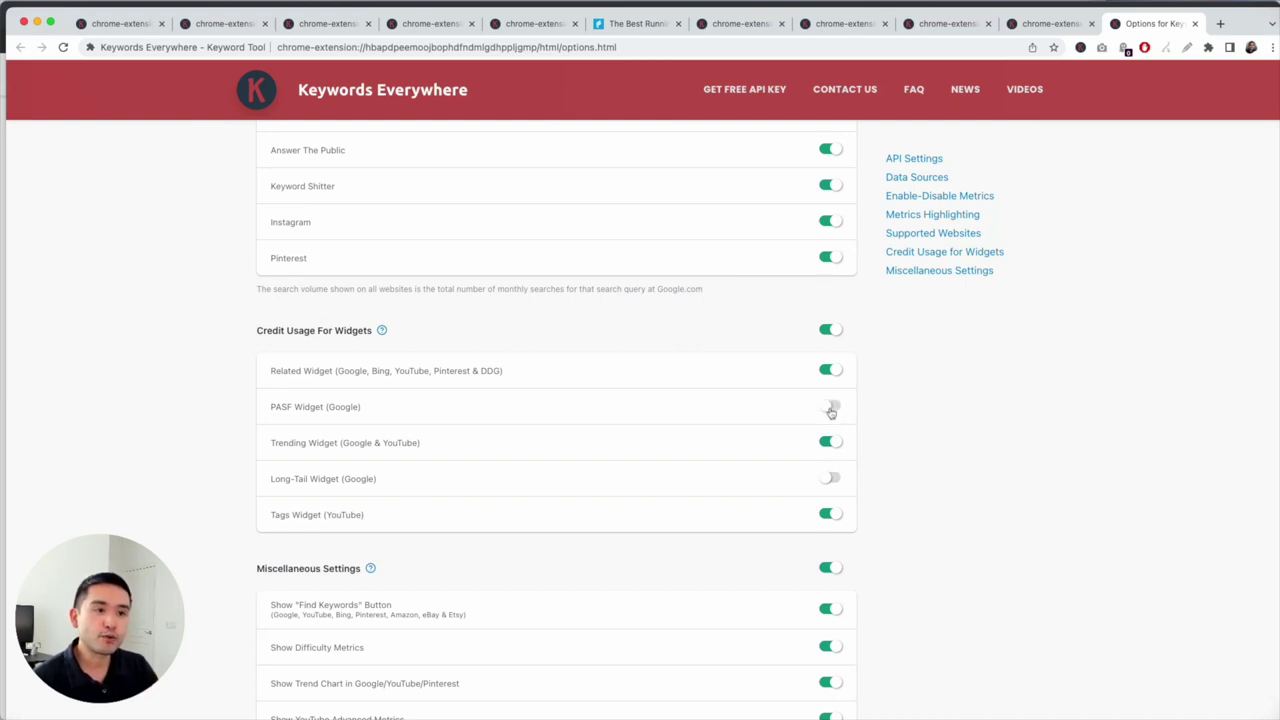
left_click(831, 408)
left_click(833, 479)
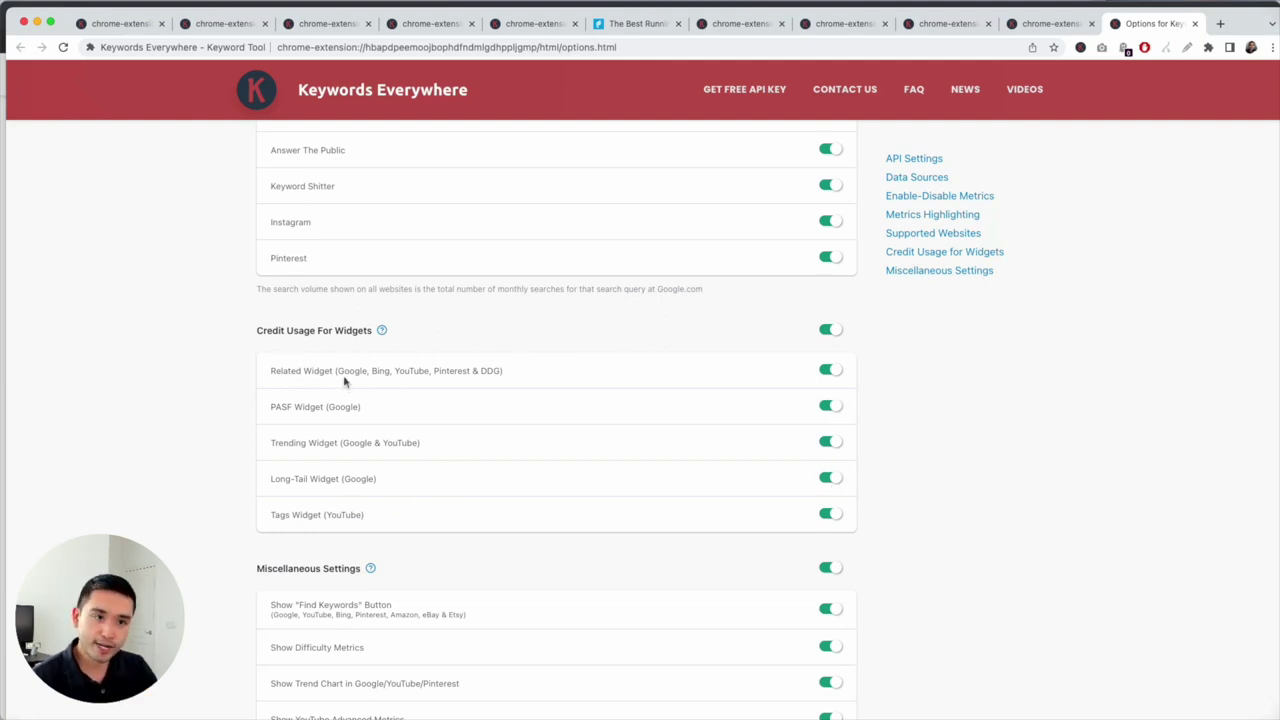
Disable the Show "Find Keywords" Button option in the Miscellaneous Settings.
scroll(345, 380, "down", 5)
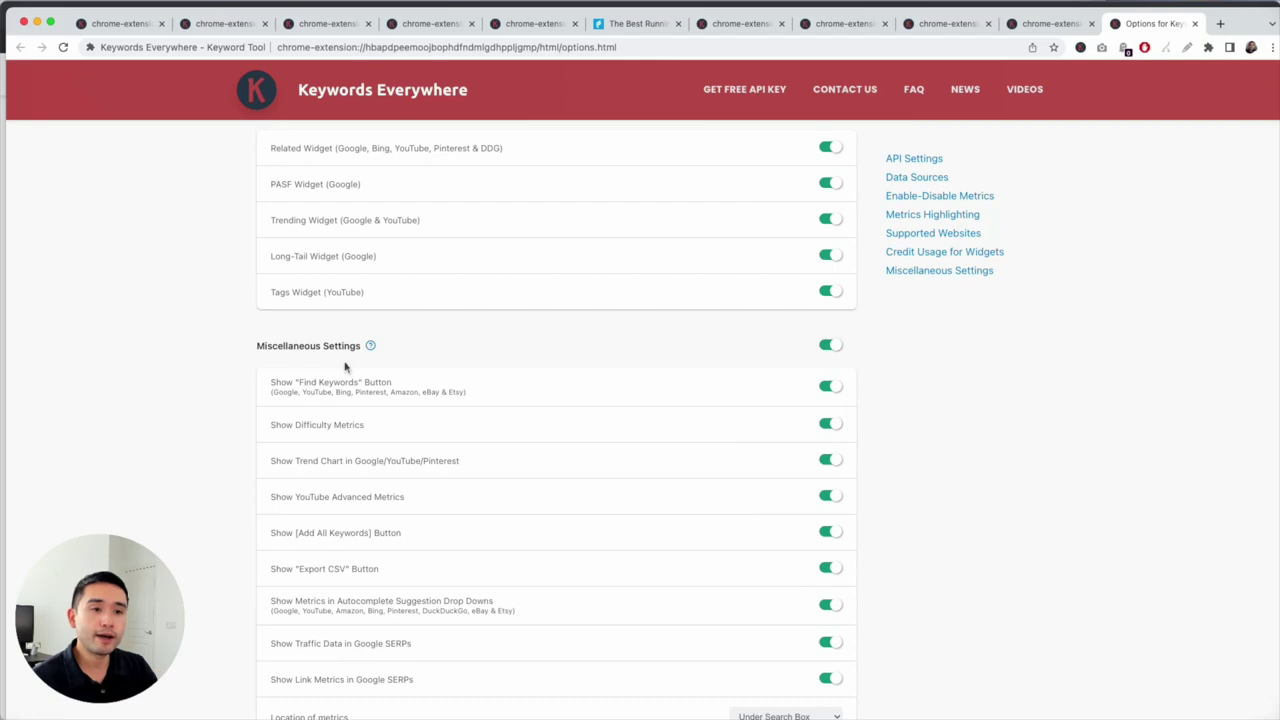
scroll(215, 408, "down", 1)
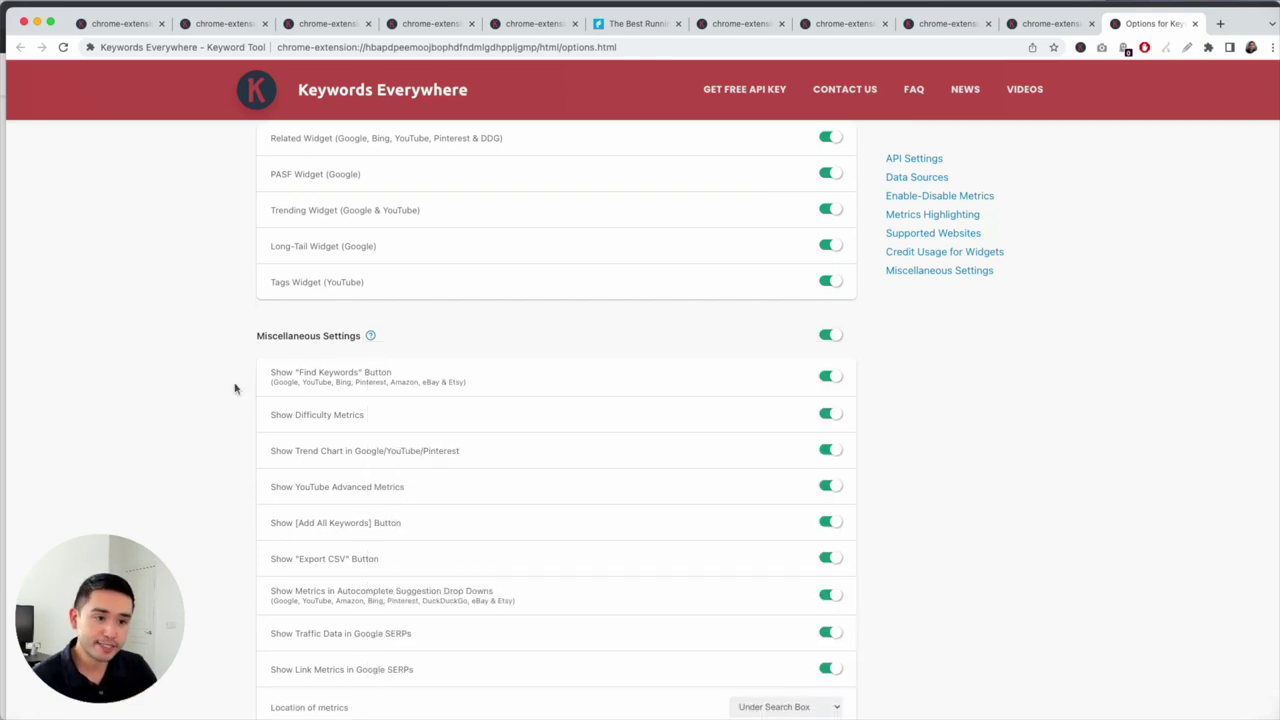
scroll(257, 363, "down", 1)
left_click_drag(258, 326, 368, 324)
left_click(830, 364)
Review the autocomplete suggestion metrics option and check Google's search suggestions for "running shoes for men".
left_click_drag(271, 580, 393, 583)
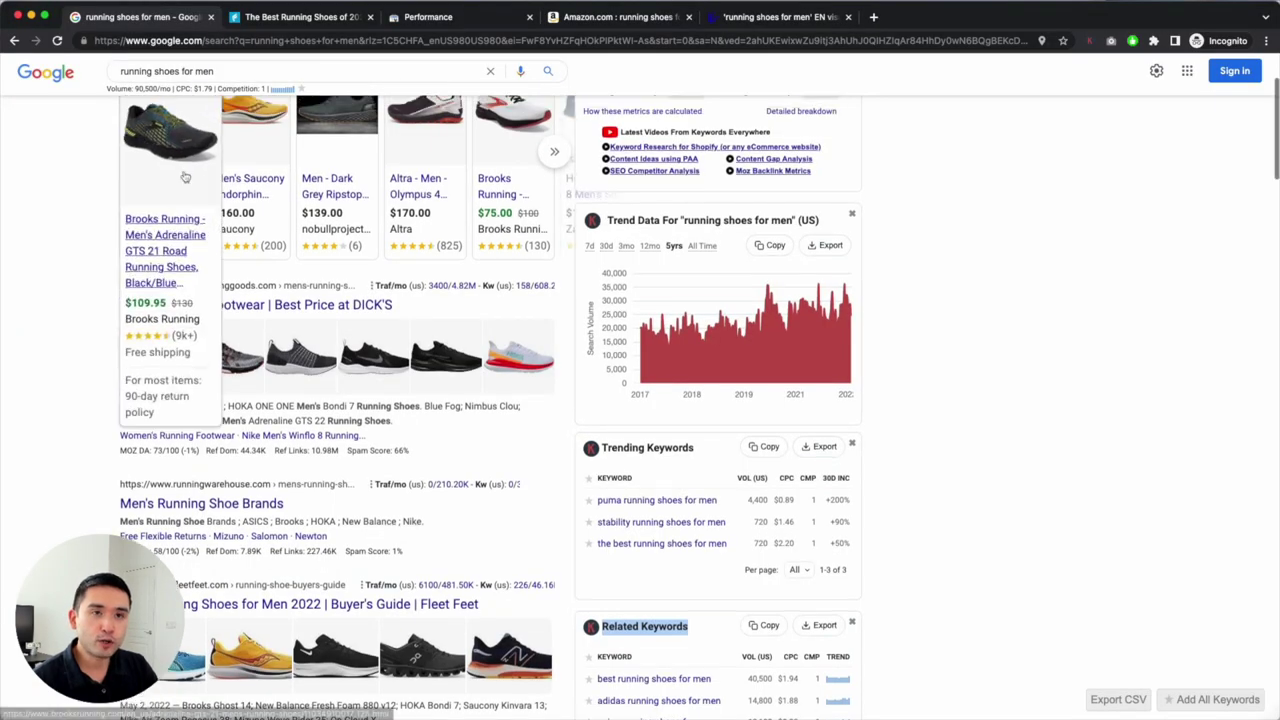
scroll(180, 200, "up", 3)
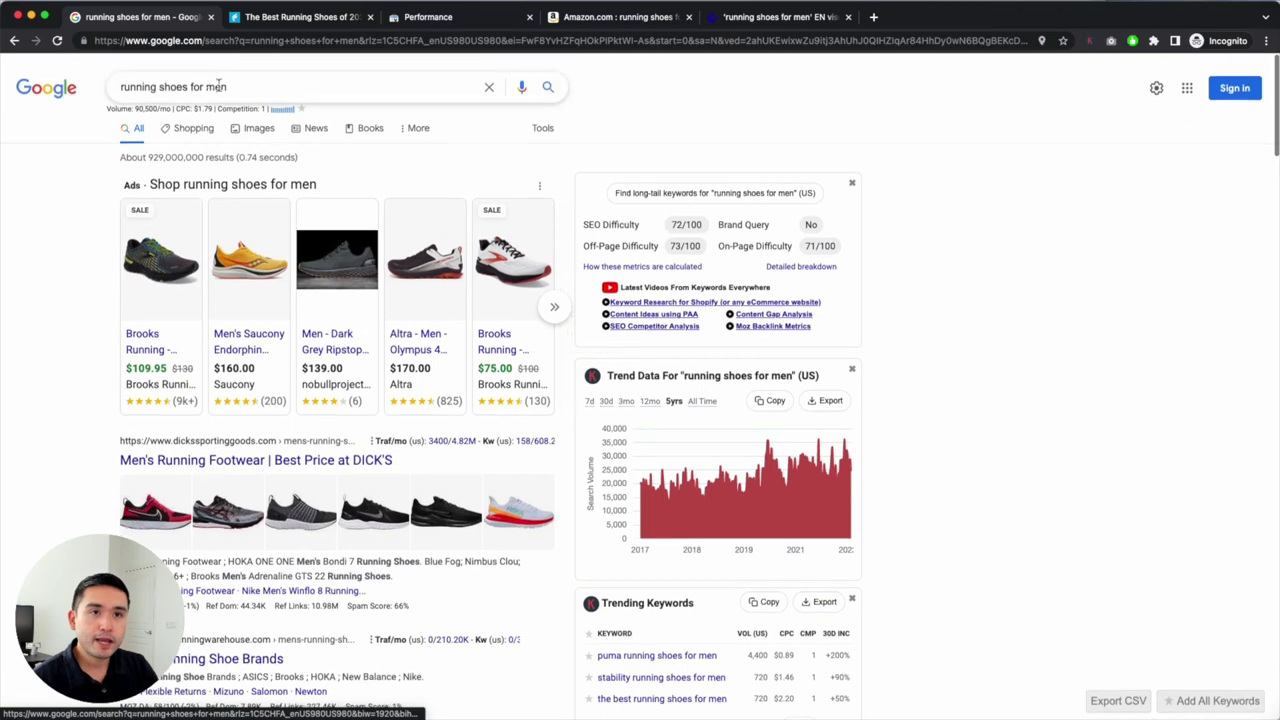
left_click(232, 84)
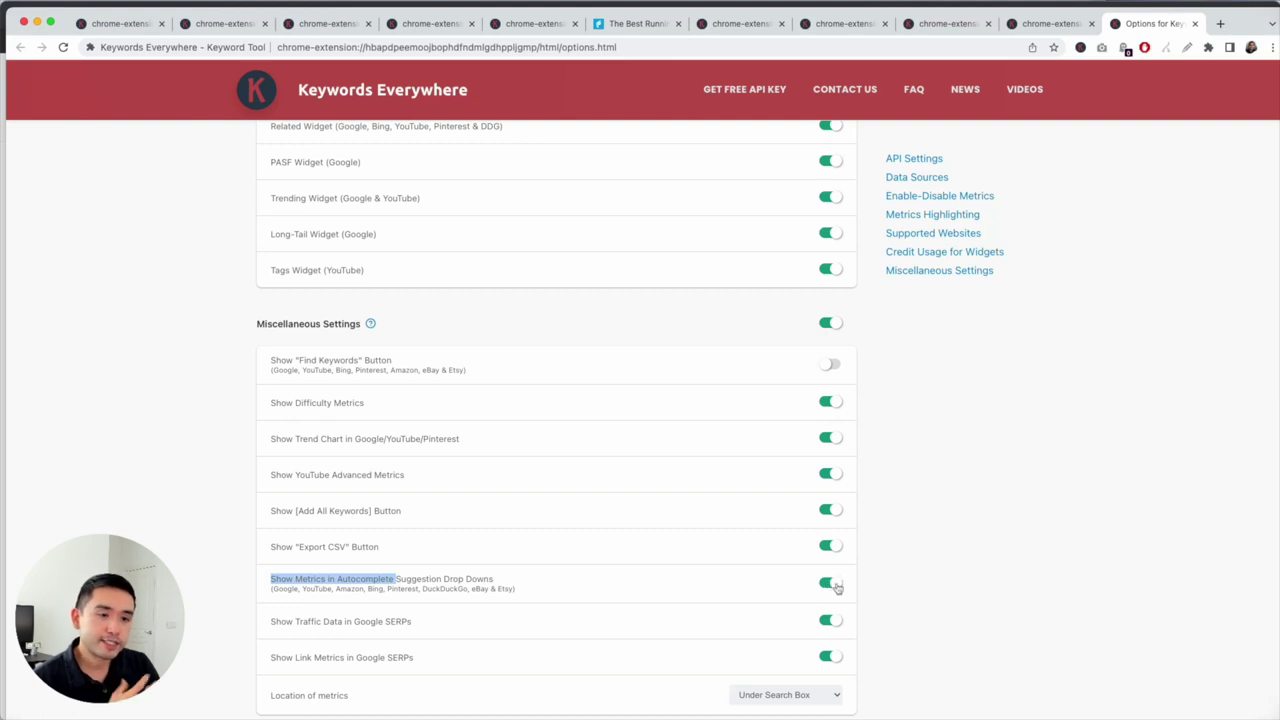
left_click(924, 563)
Open the Keywords Everywhere extension popup to view its on/off switch, and dismiss the popup.
scroll(880, 538, "up", 3)
scroll(703, 572, "up", 2)
scroll(703, 577, "up", 1)
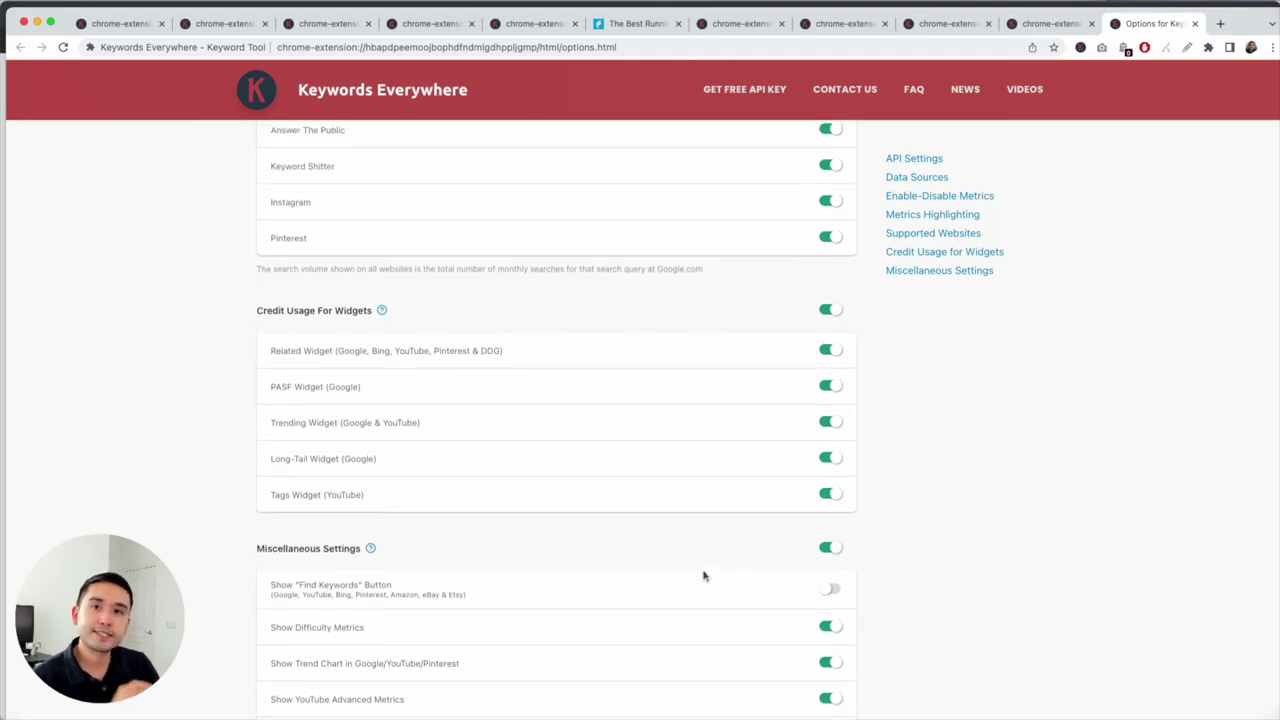
scroll(700, 560, "up", 1)
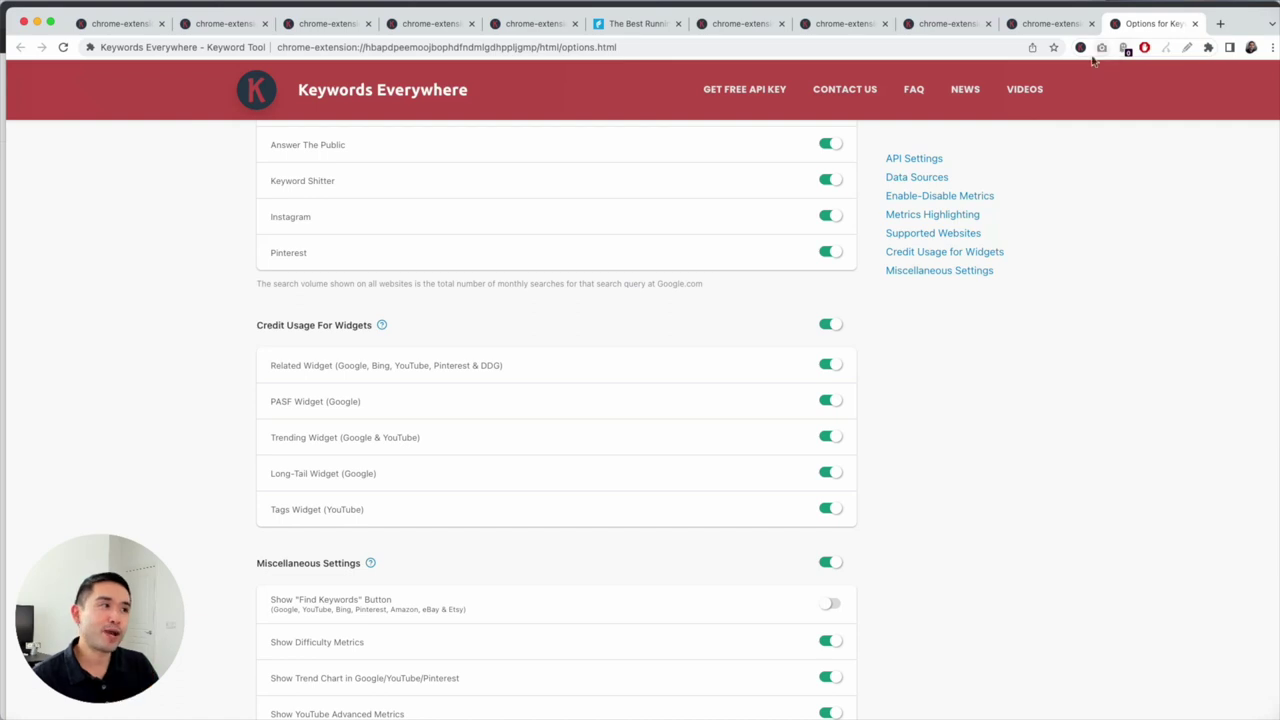
left_click(1081, 50)
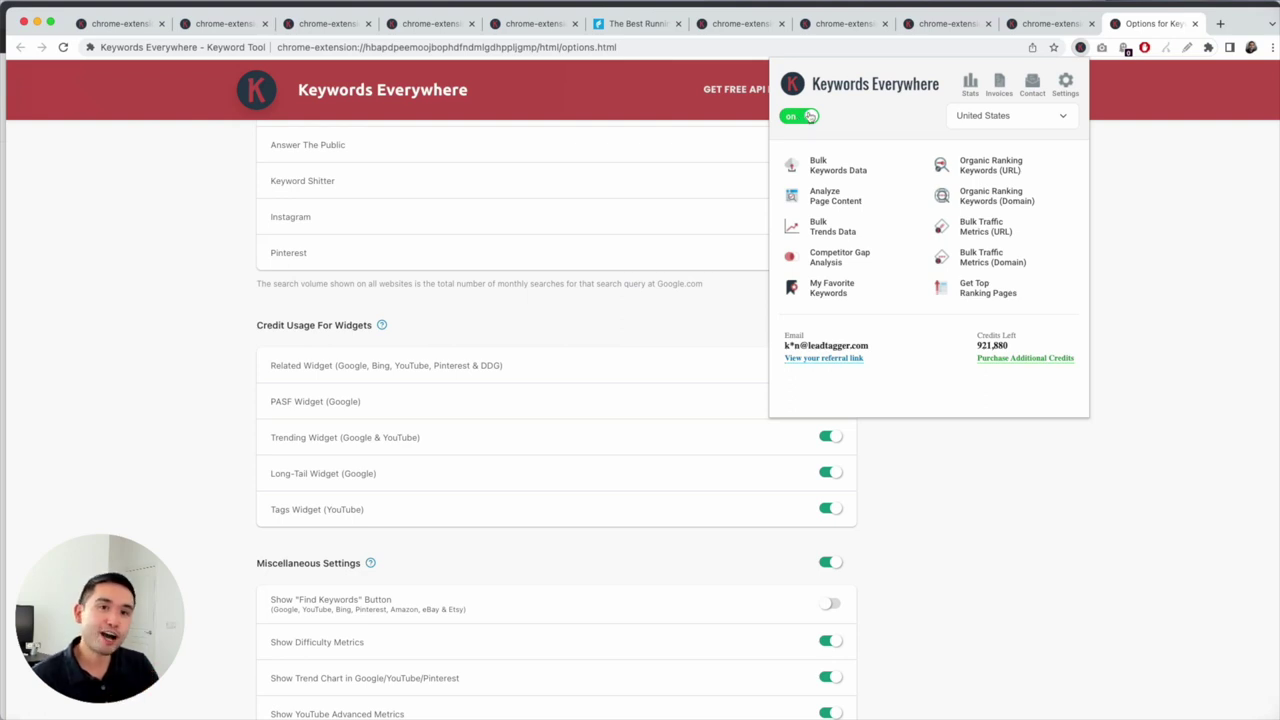
left_click(755, 119)
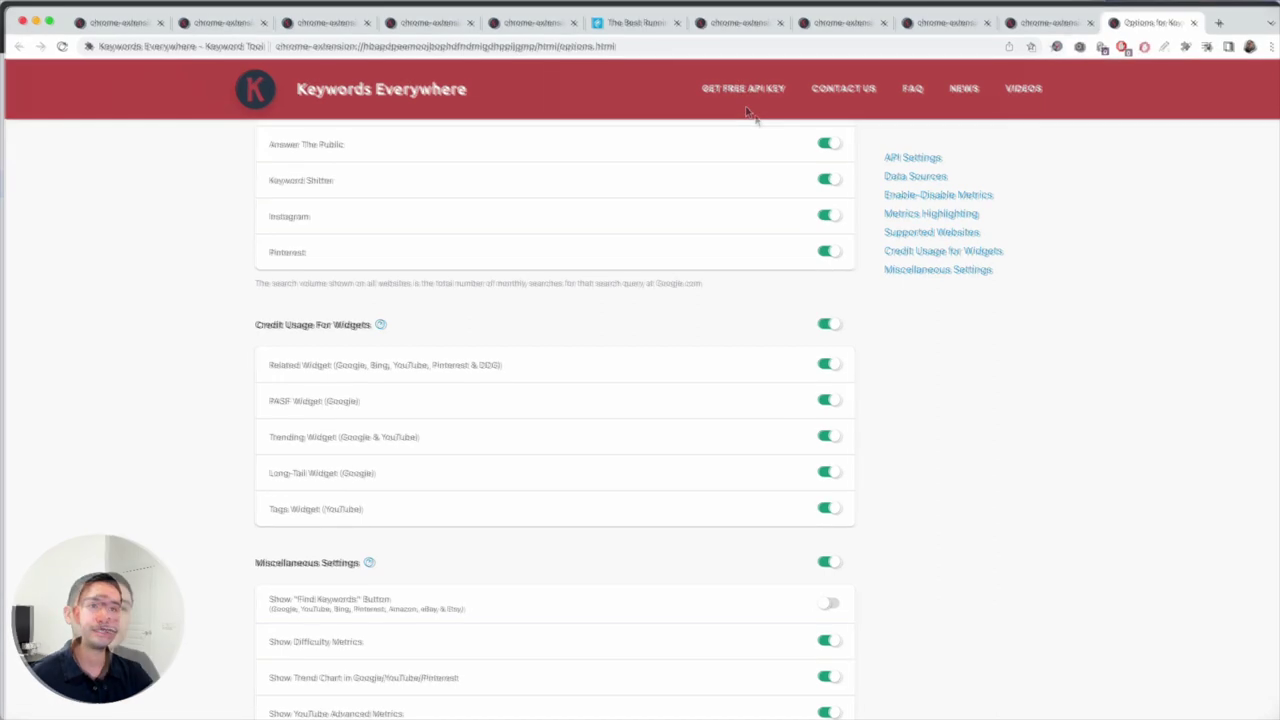
Review the options page from the API Settings down to the supported websites list.
scroll(700, 365, "up", 5)
scroll(702, 364, "up", 5)
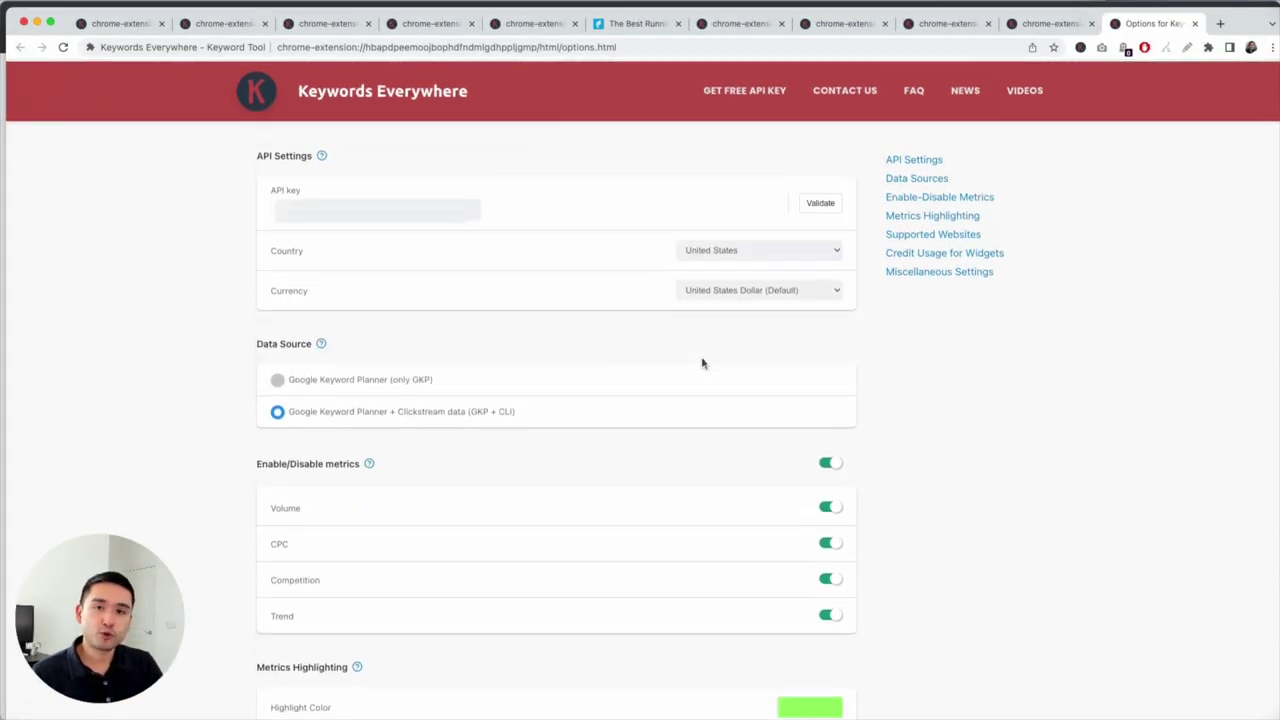
scroll(702, 364, "down", 6)
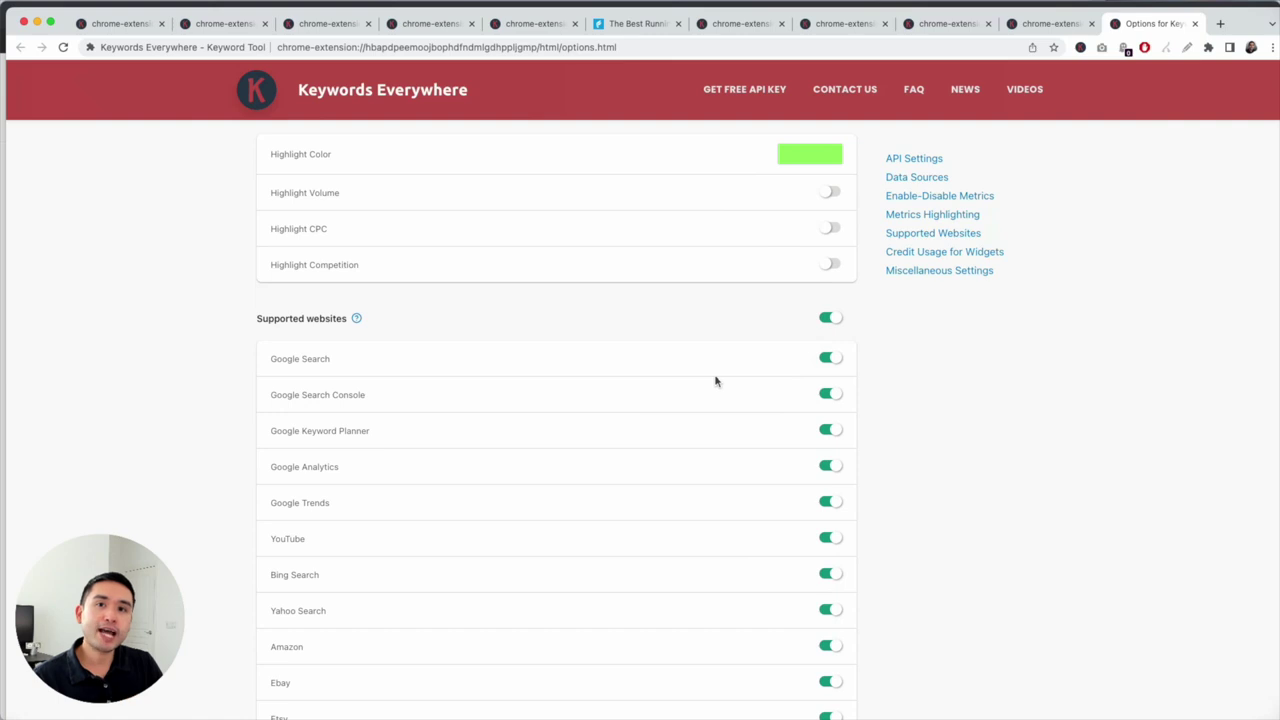